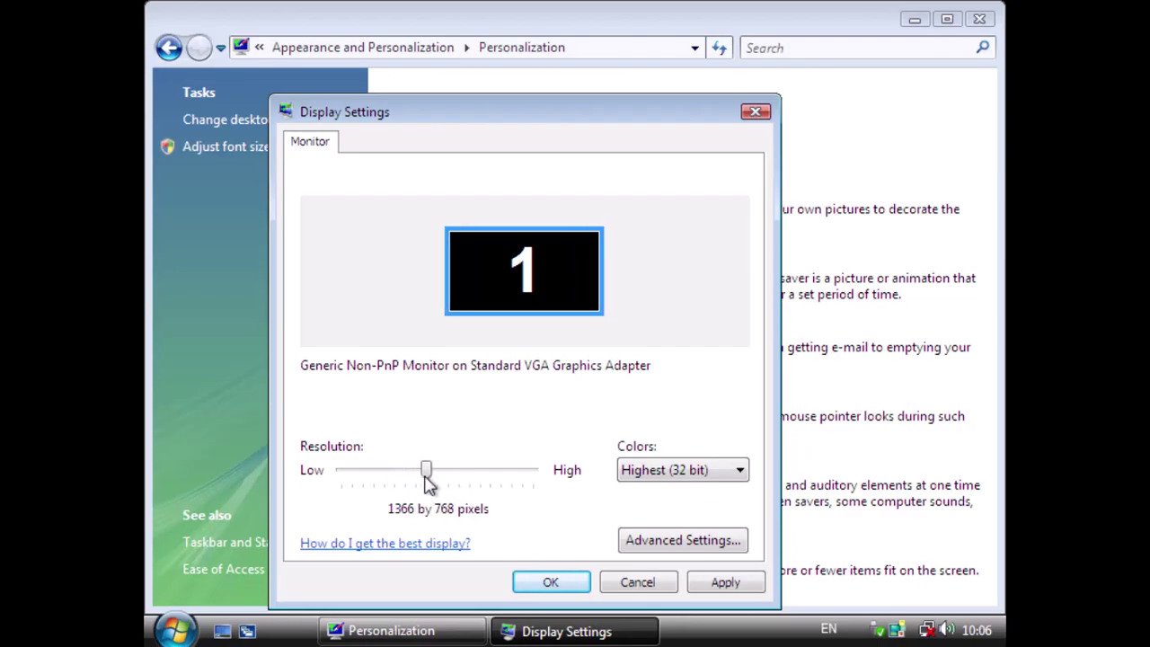
Step: Apply the 1366 by 768 pixels display resolution, keep the new settings, and close the Personalization window
left_click(559, 583)
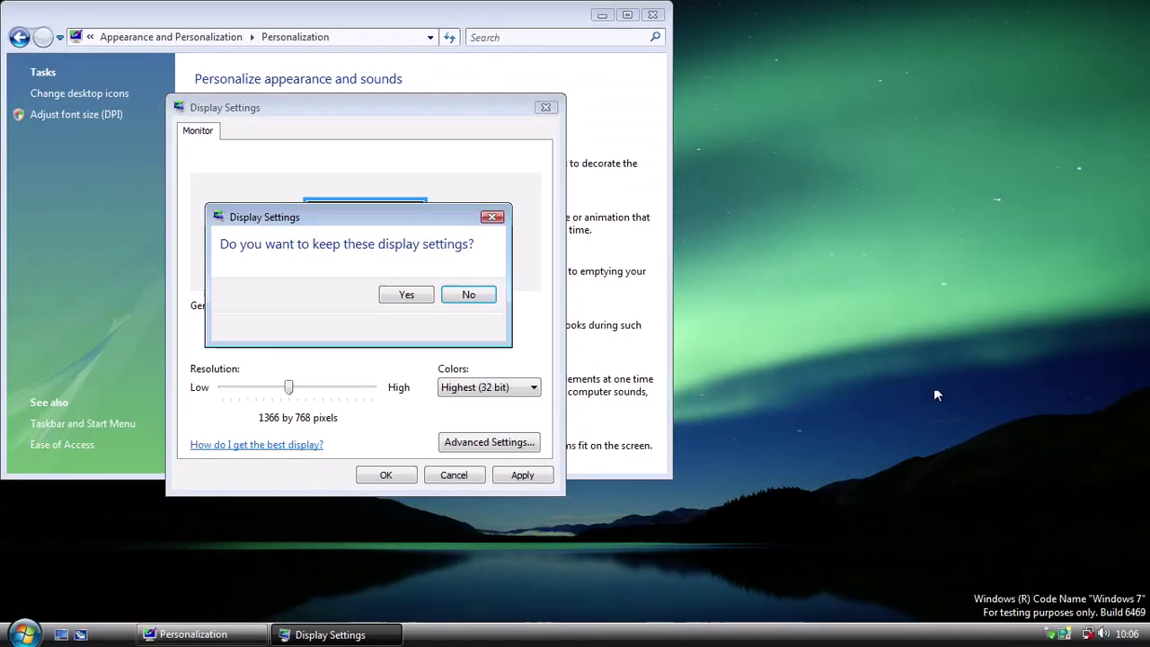
left_click(409, 294)
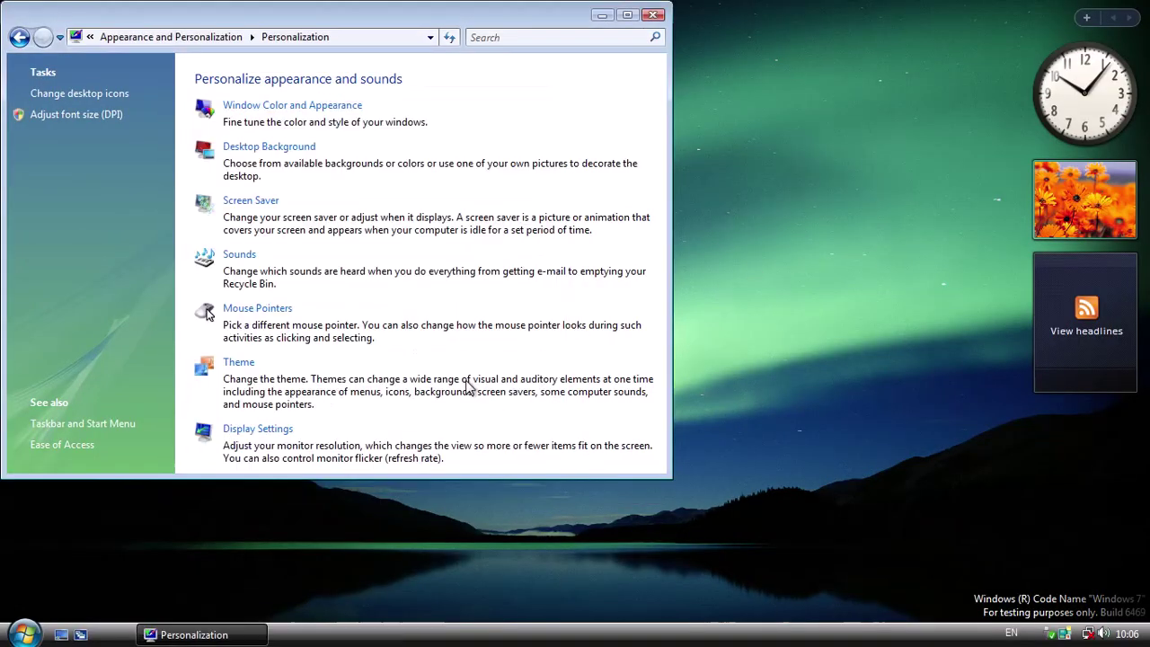
left_click(653, 16)
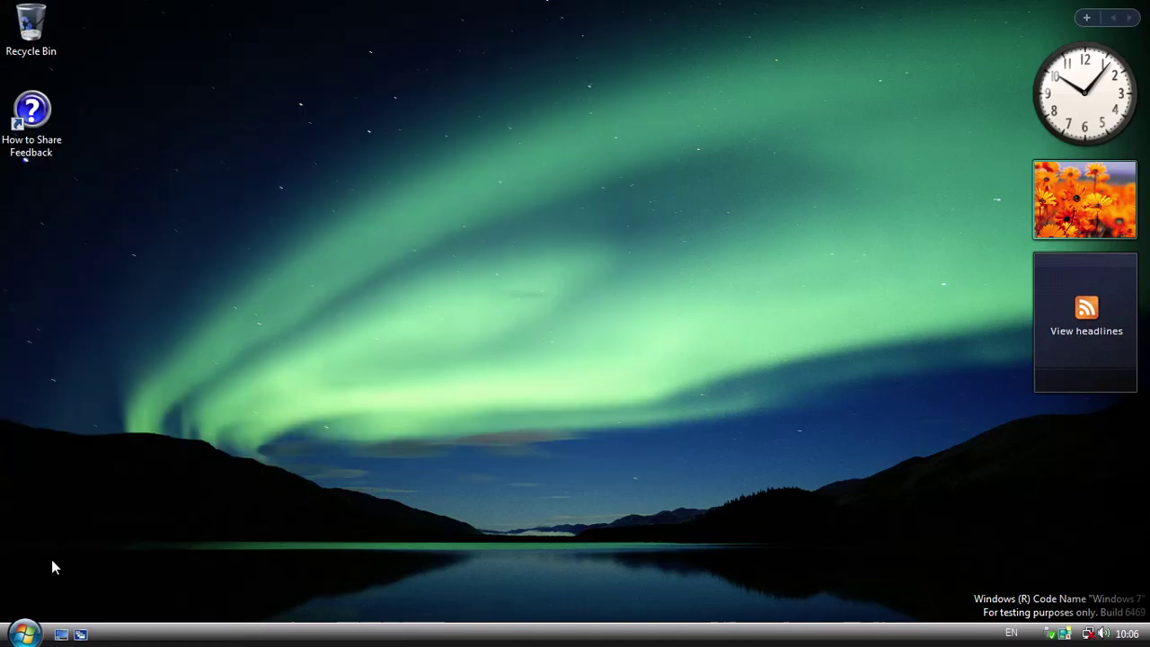
Step: View the computer's basic system information through the properties of Computer
left_click(24, 634)
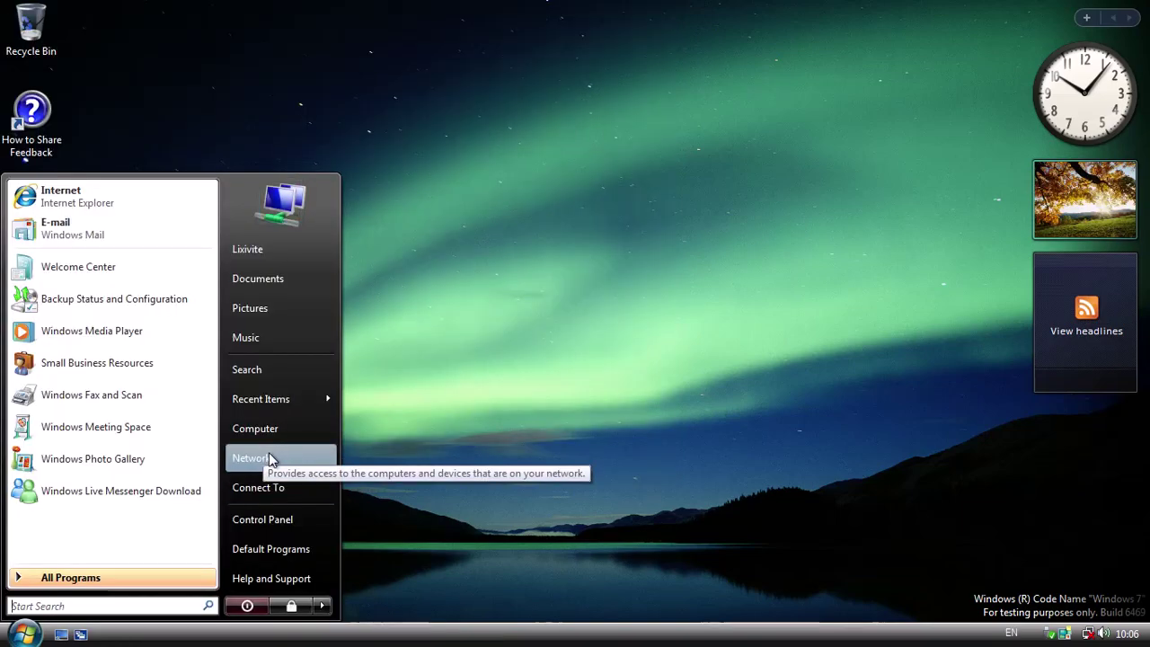
right_click(304, 430)
left_click(401, 584)
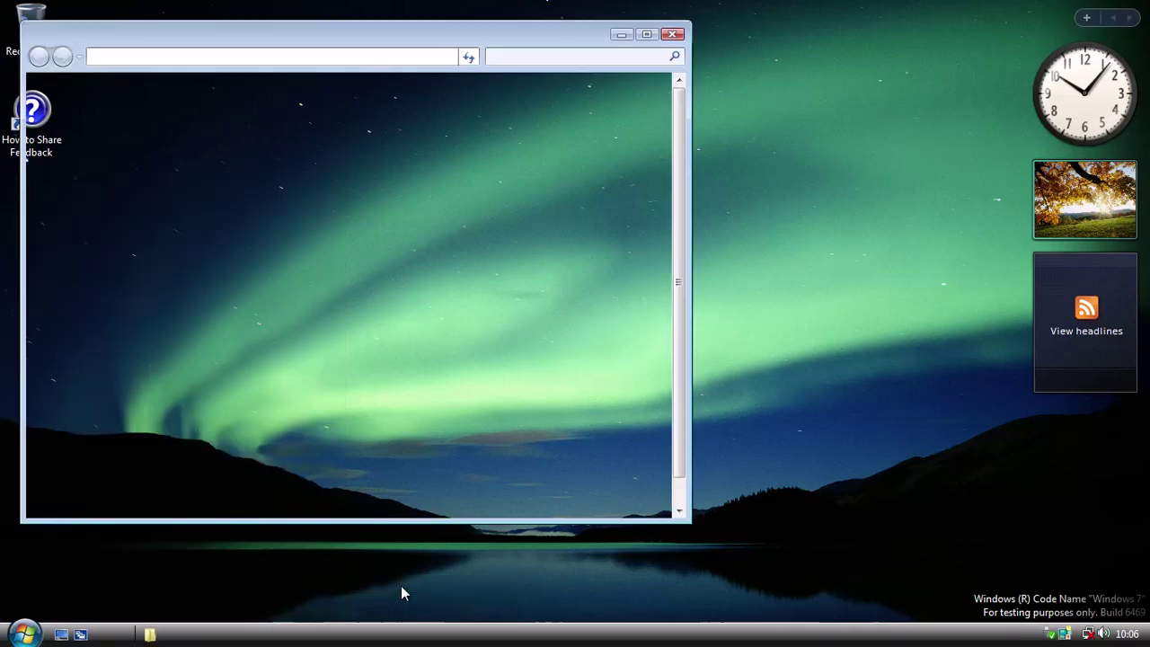
Step: Run winver to view the Windows build beside the System window, and close both windows
key("super+r")
type("winver")
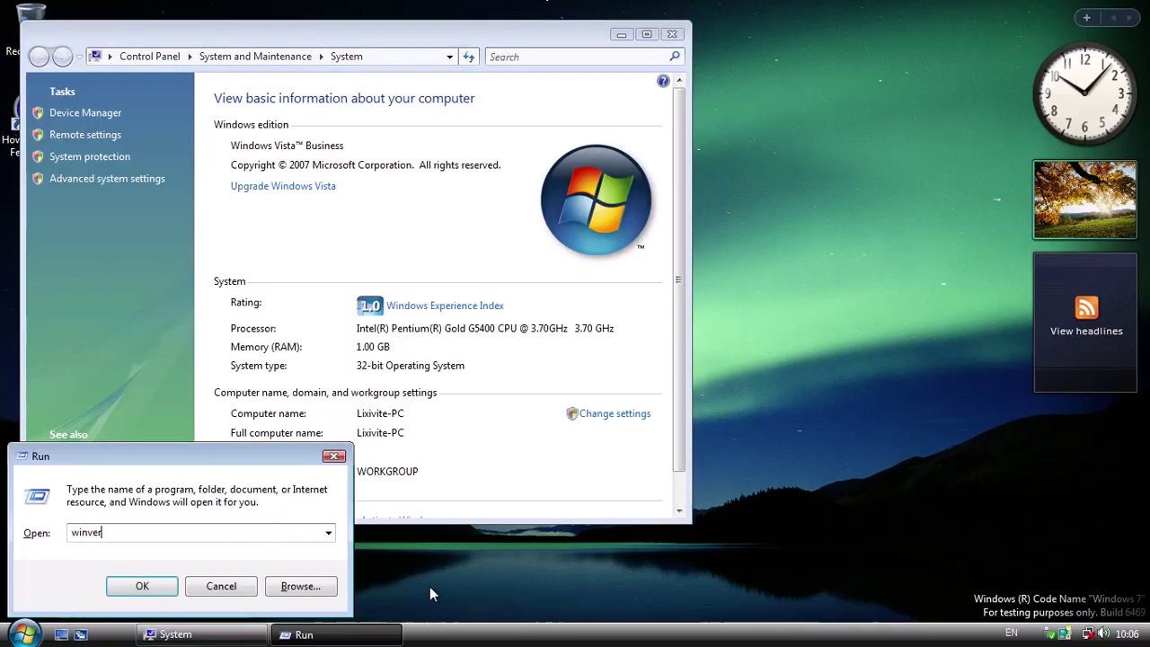
key("Return")
left_click_drag(175, 49, 870, 44)
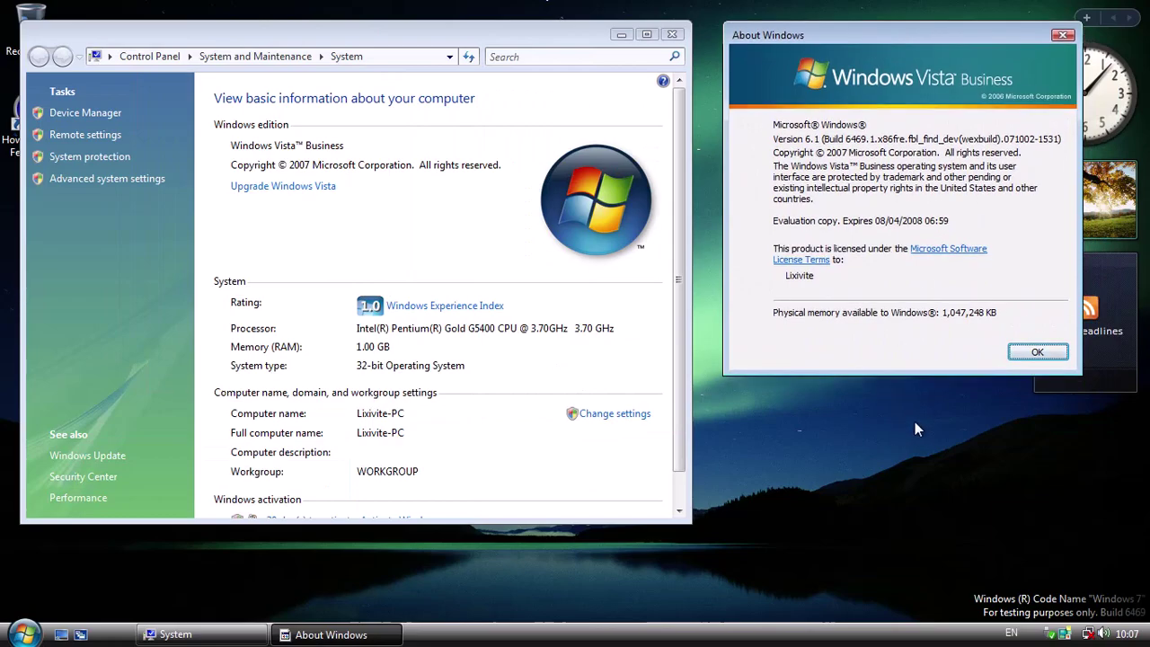
left_click(1050, 353)
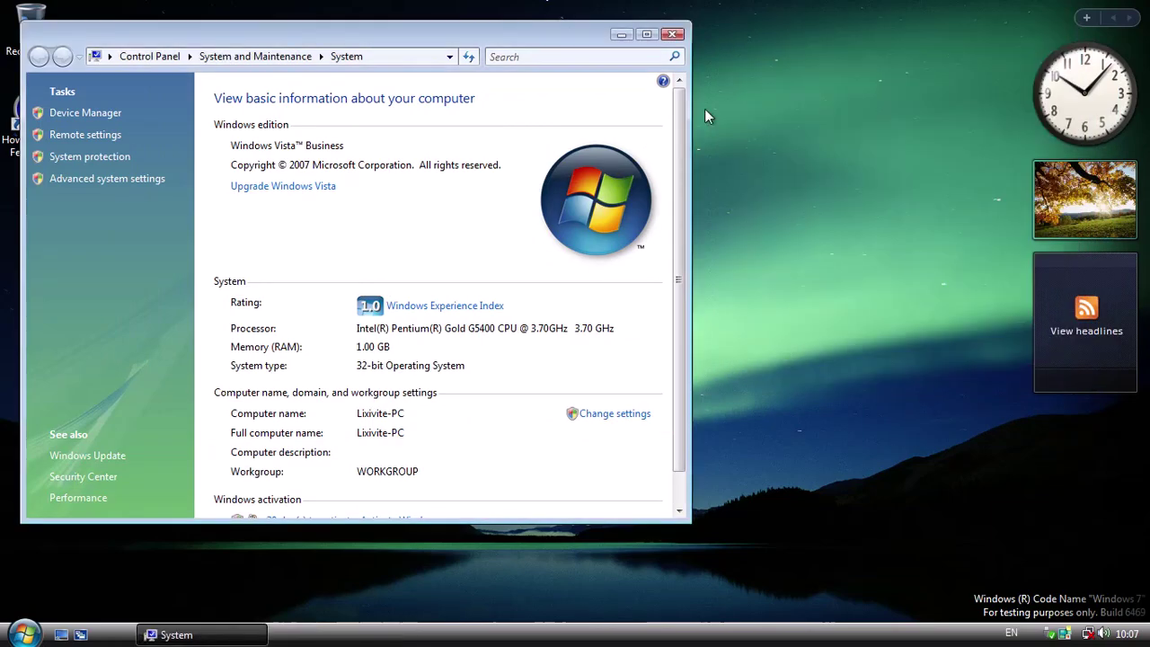
left_click(670, 36)
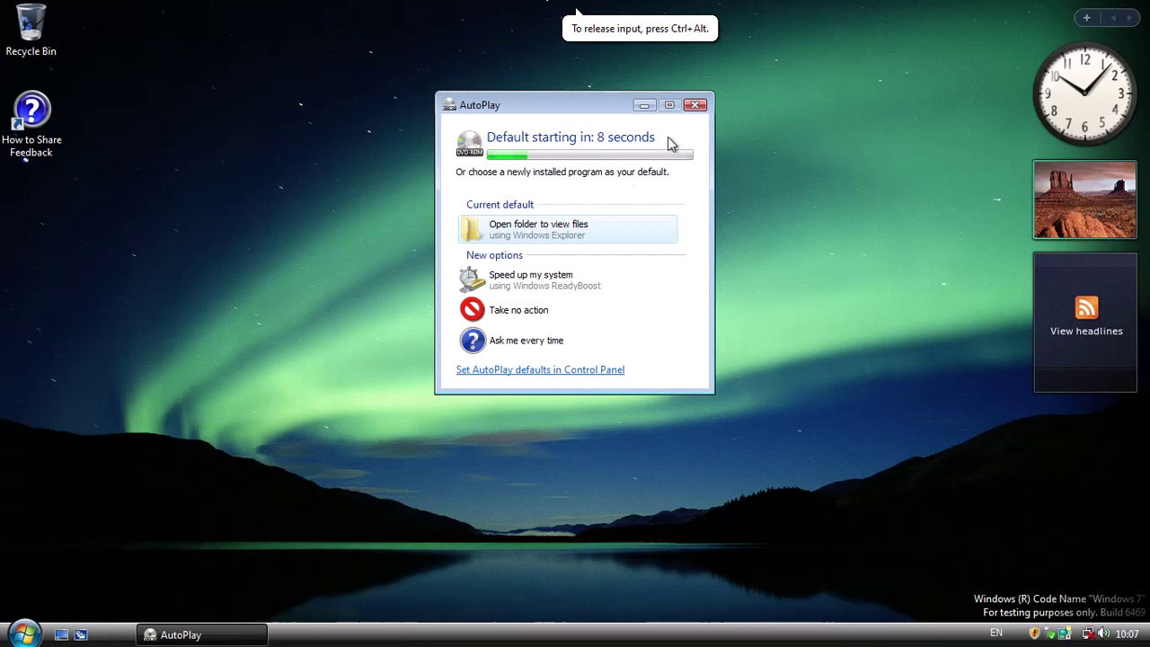
Step: Dismiss the AutoPlay prompt and launch Device Manager, allowing the Microsoft Management Console to continue
key("Escape")
key("super+r")
type("devmg")
key("Return")
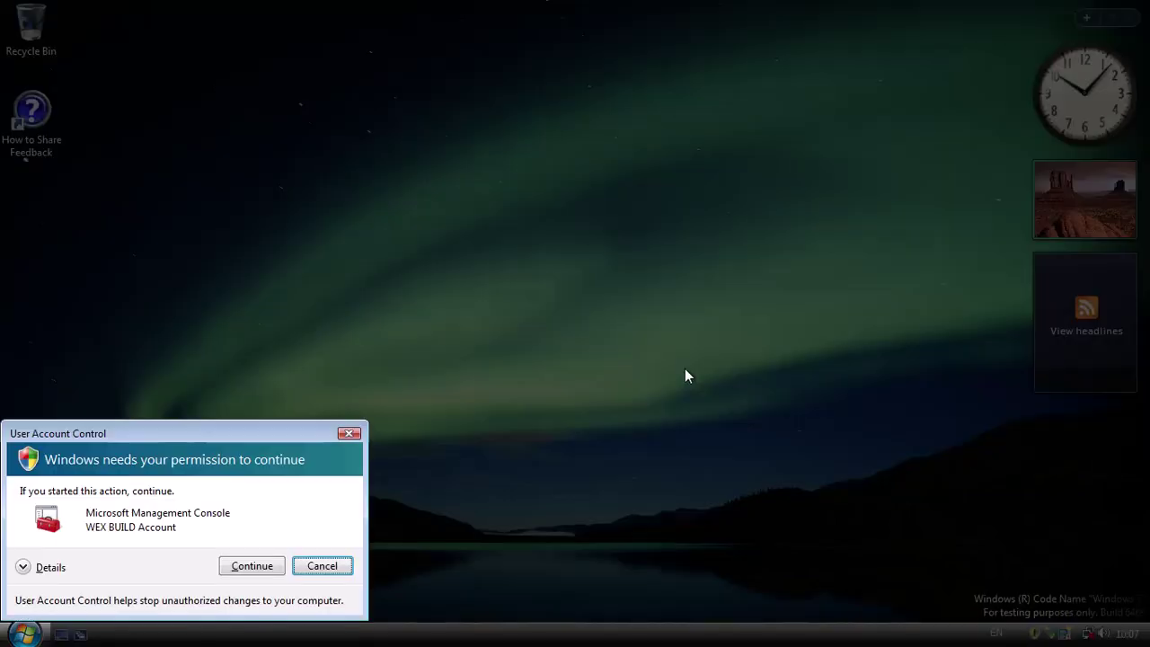
left_click(242, 564)
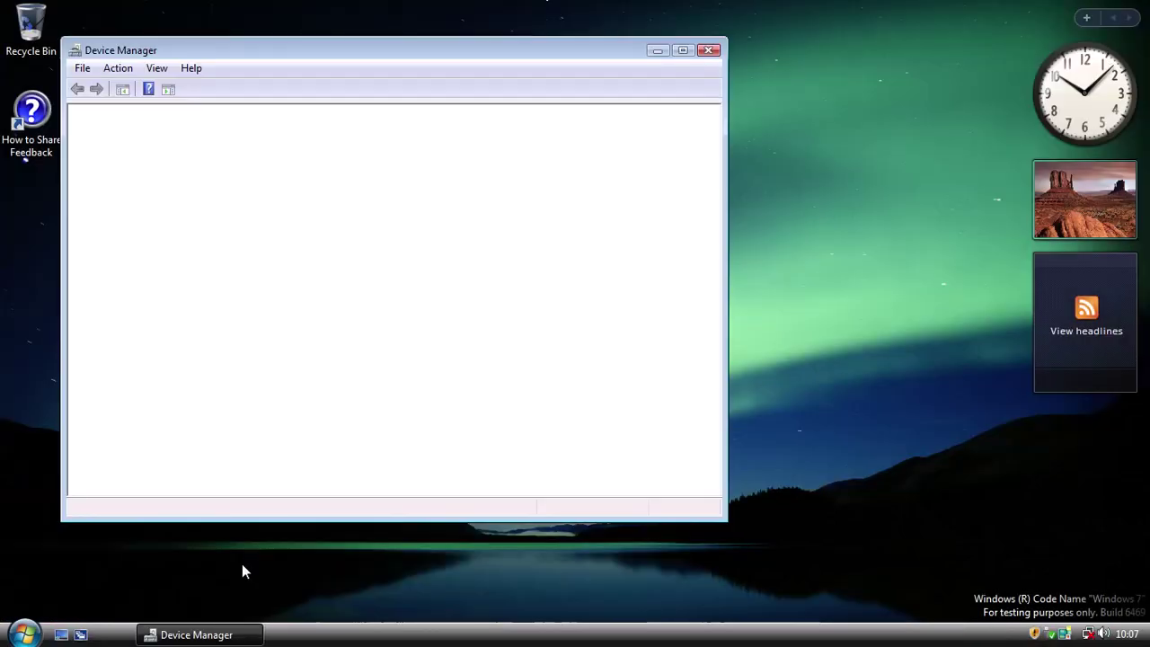
Step: Open the contents of DVD Drive (D:), adjust the Folder and Search Options, and close the folder window
key("super")
left_click(286, 433)
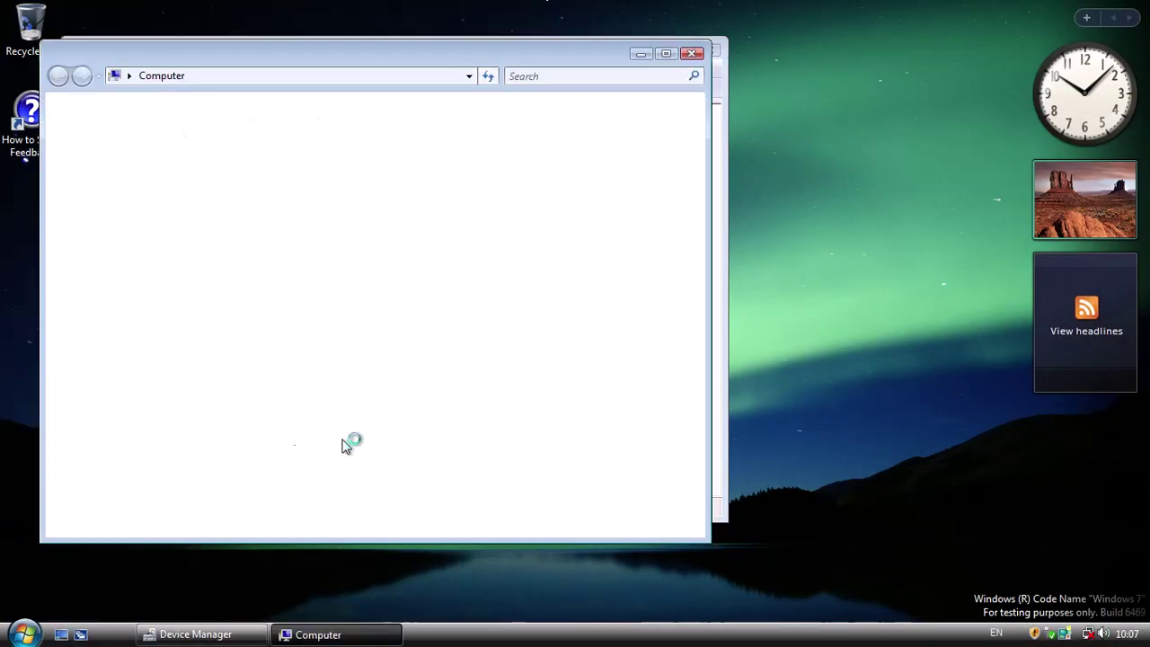
double_click(264, 230)
left_click(90, 104)
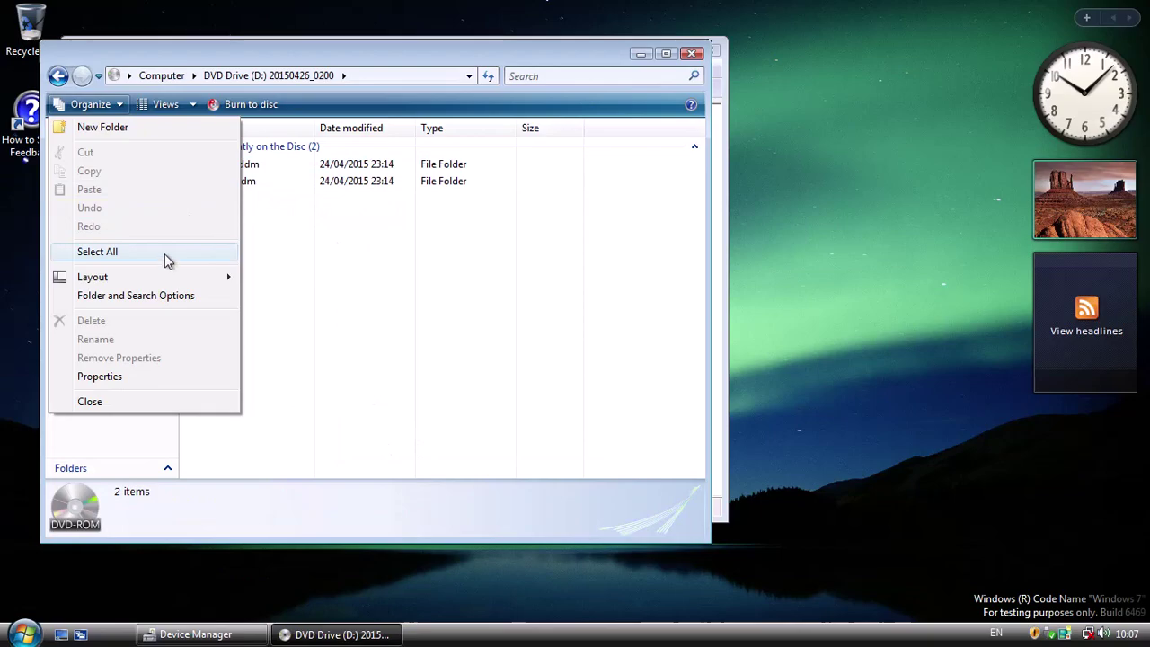
left_click(171, 300)
left_click(128, 145)
left_click(207, 411)
left_click(348, 486)
left_click(212, 486)
left_click(694, 56)
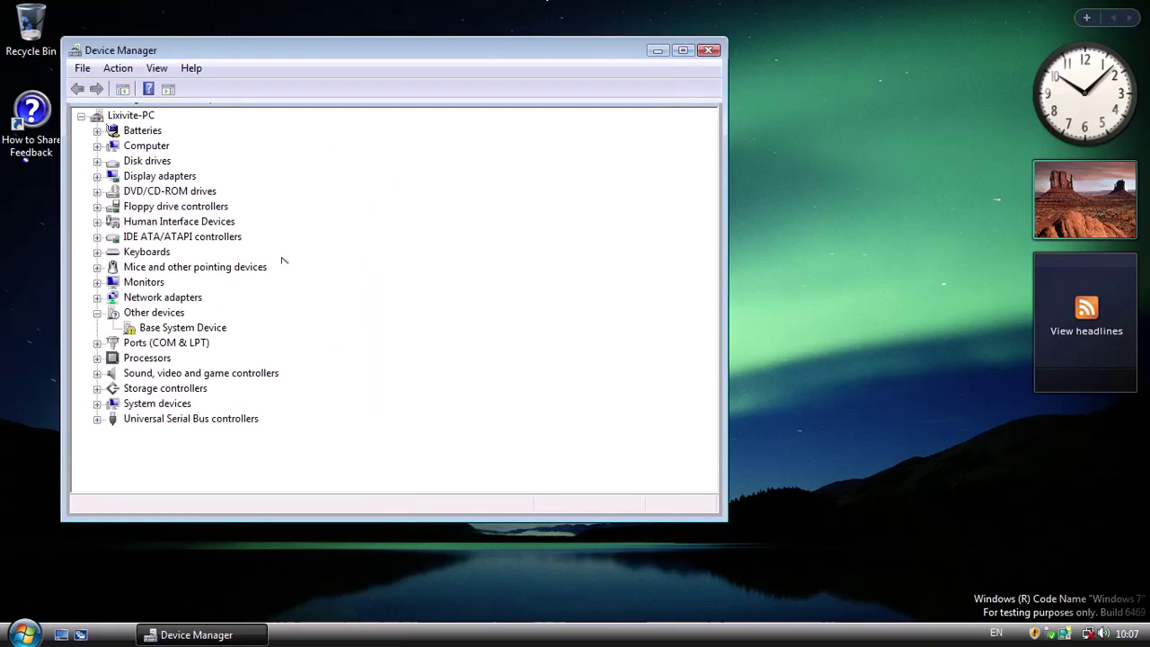
Step: Start a driver update for the Standard VGA Graphics Adapter, choosing to browse for driver software on the computer
left_click(159, 176)
left_click(97, 177)
right_click(200, 190)
key("Escape")
right_click(258, 191)
left_click(266, 193)
left_click(402, 334)
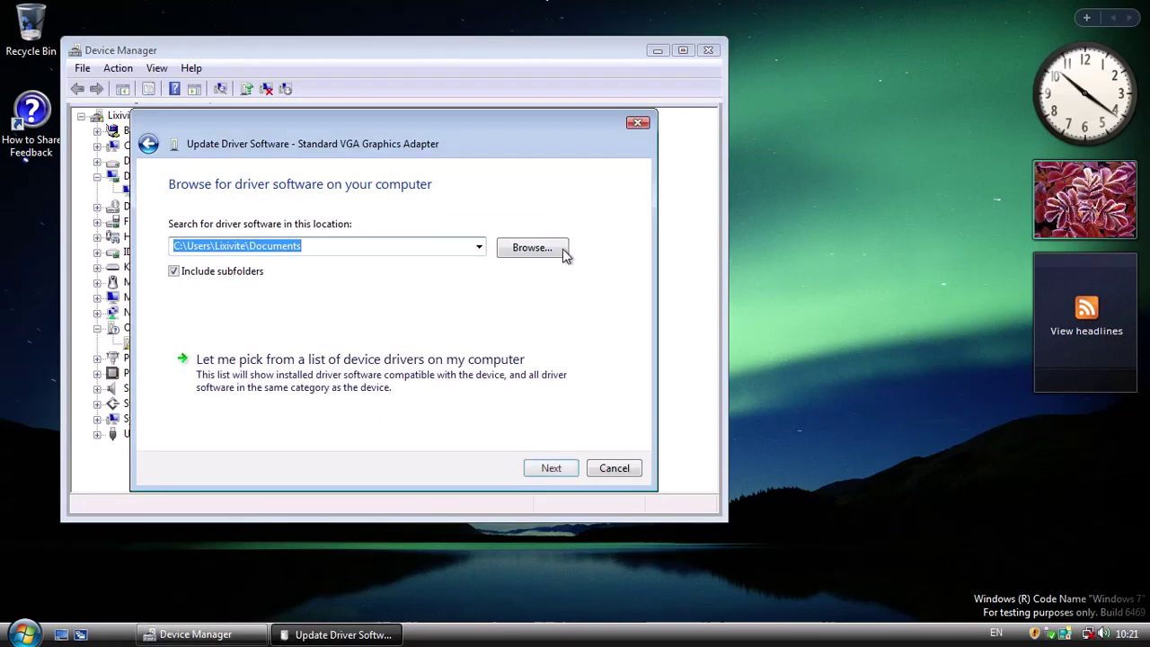
Step: Choose the video_wddm folder on DVD Drive (D:) as the driver search location
left_click(530, 248)
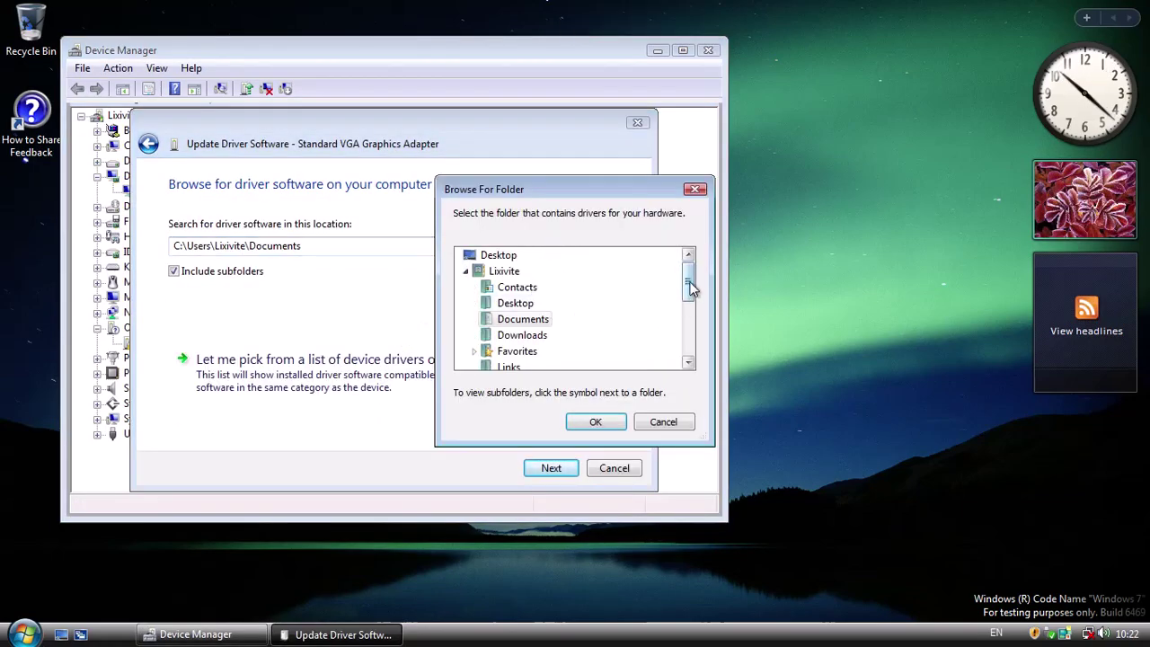
left_click_drag(688, 283, 689, 333)
left_click(508, 329)
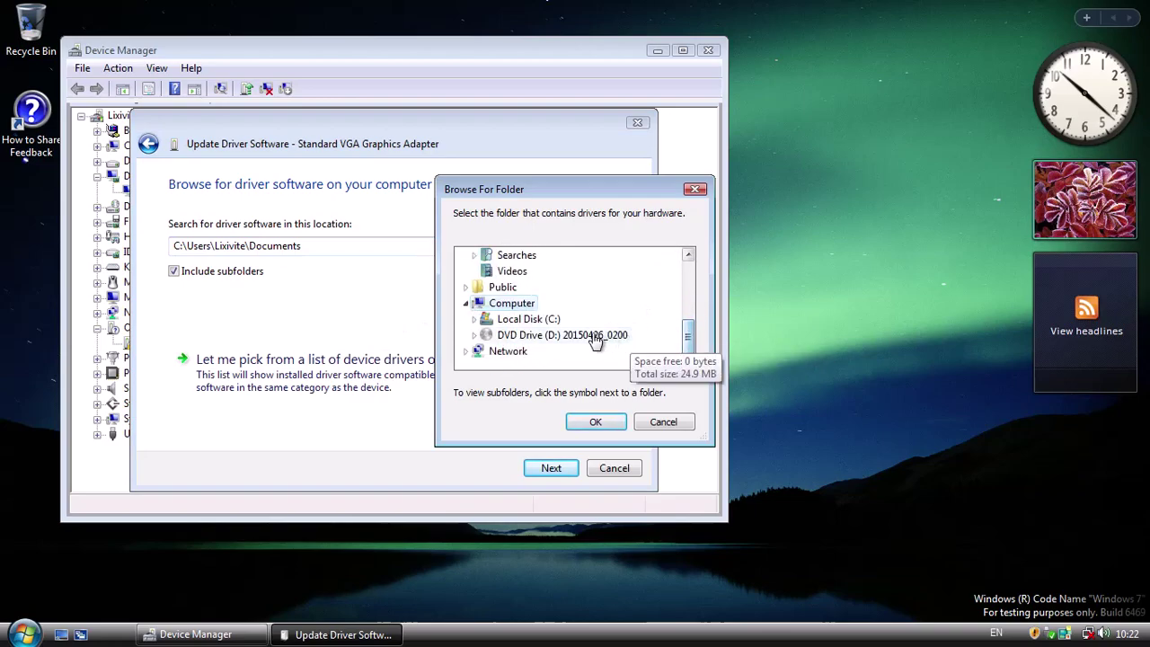
double_click(593, 351)
left_click(539, 335)
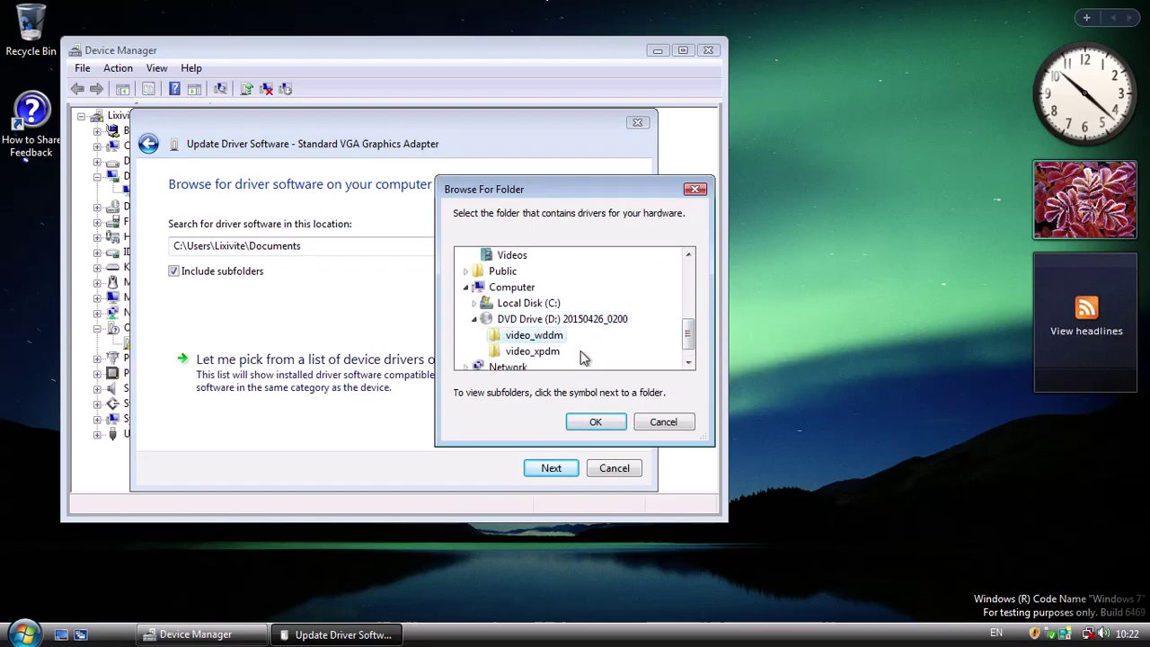
left_click(593, 421)
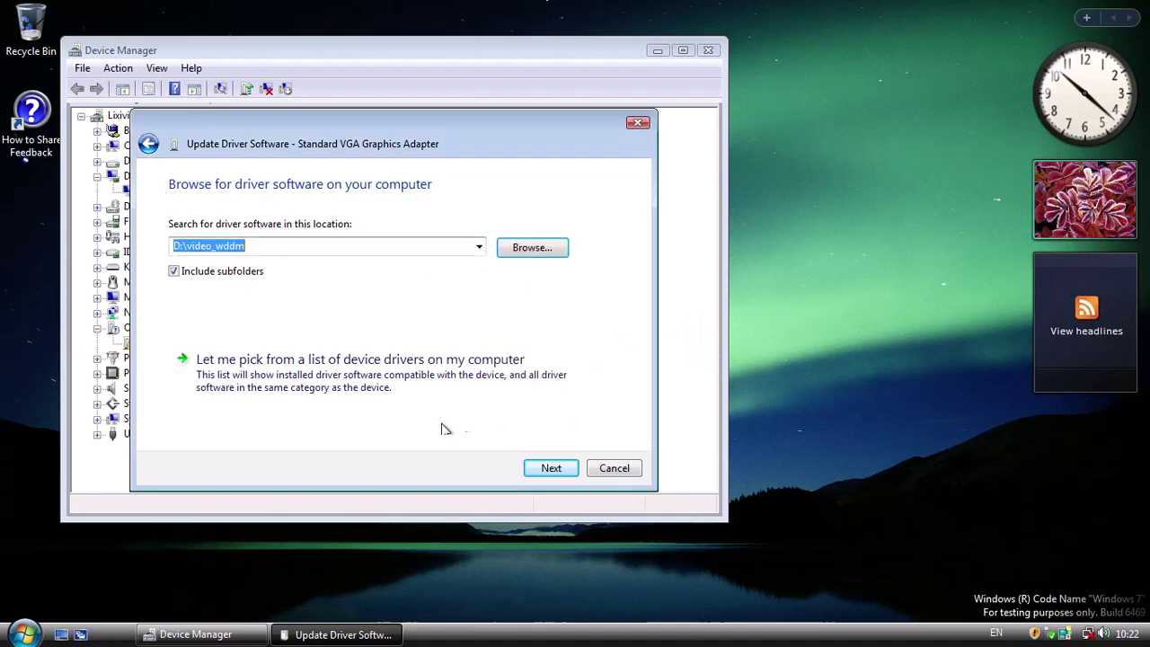
Step: Install the display driver from D:\video_wddm, close the update wizard, and restart the computer
left_click(549, 468)
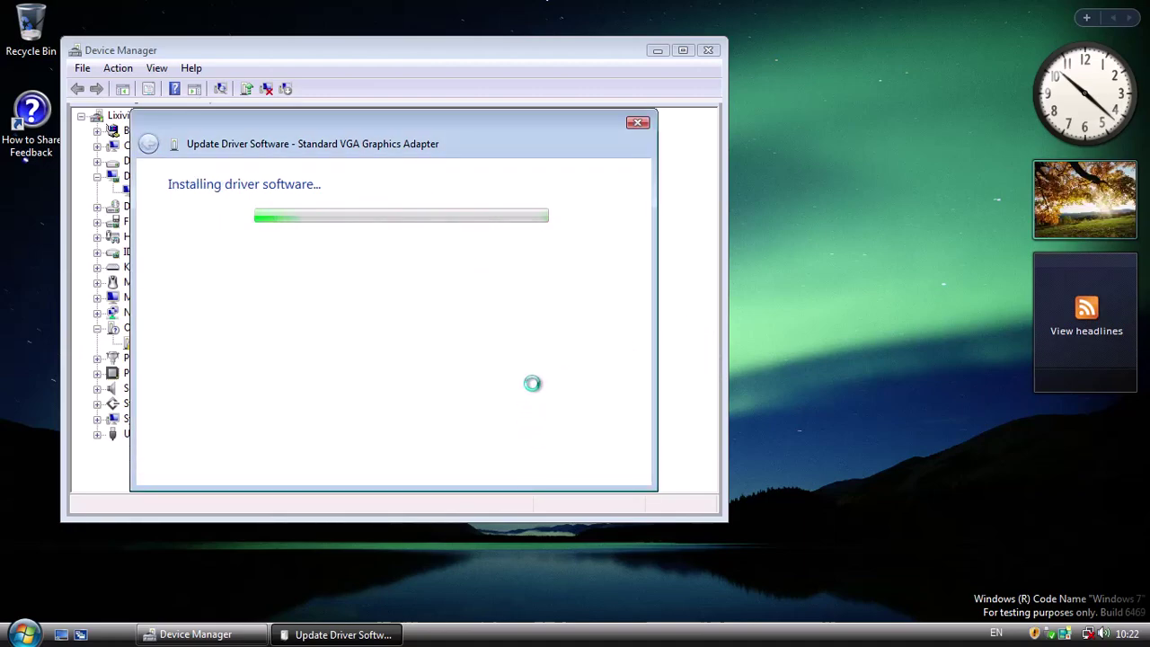
left_click(615, 471)
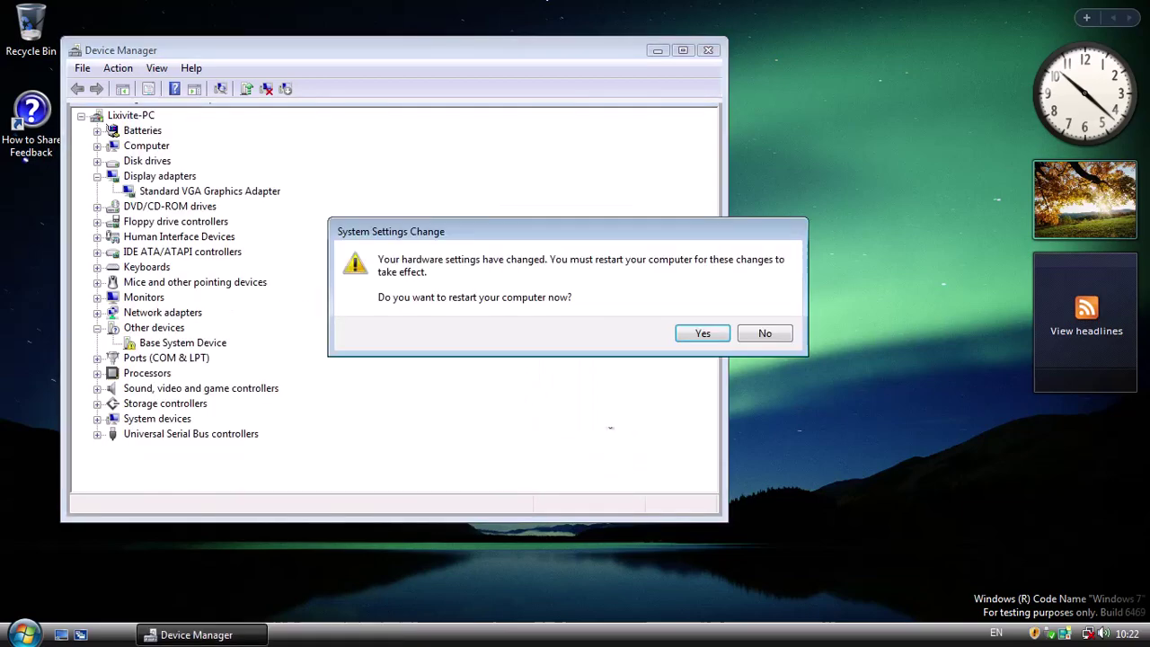
left_click(703, 334)
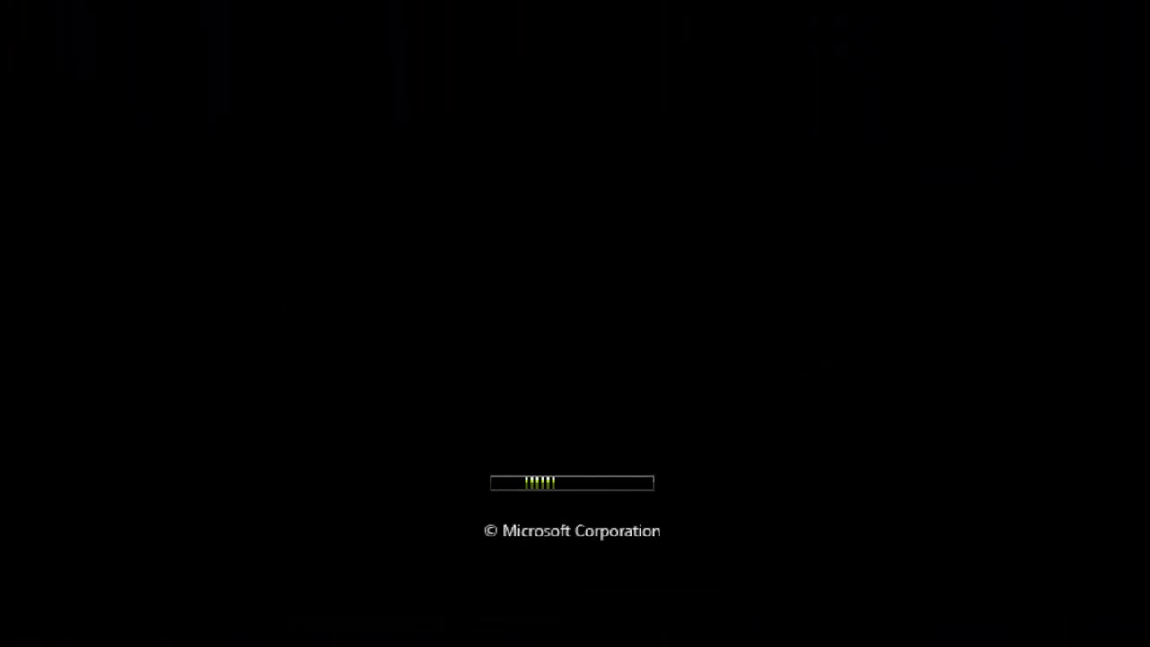
Step: Show all the items under Offers from Microsoft in the Welcome Center after the restart
left_click(576, 6)
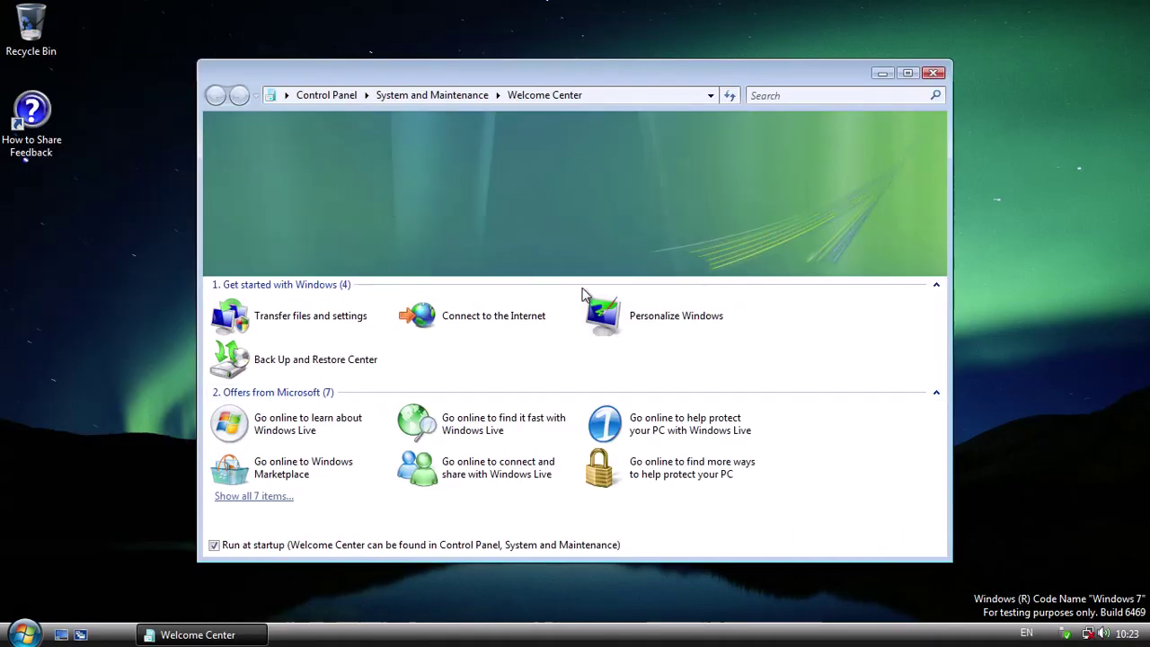
left_click(283, 498)
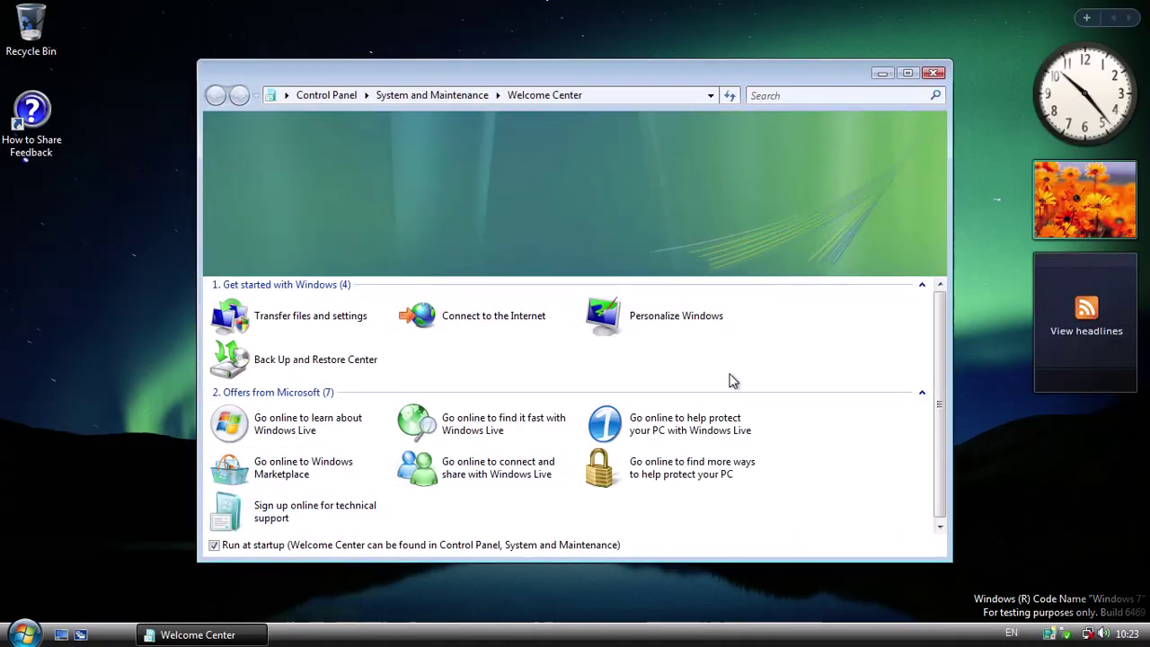
left_click(564, 359)
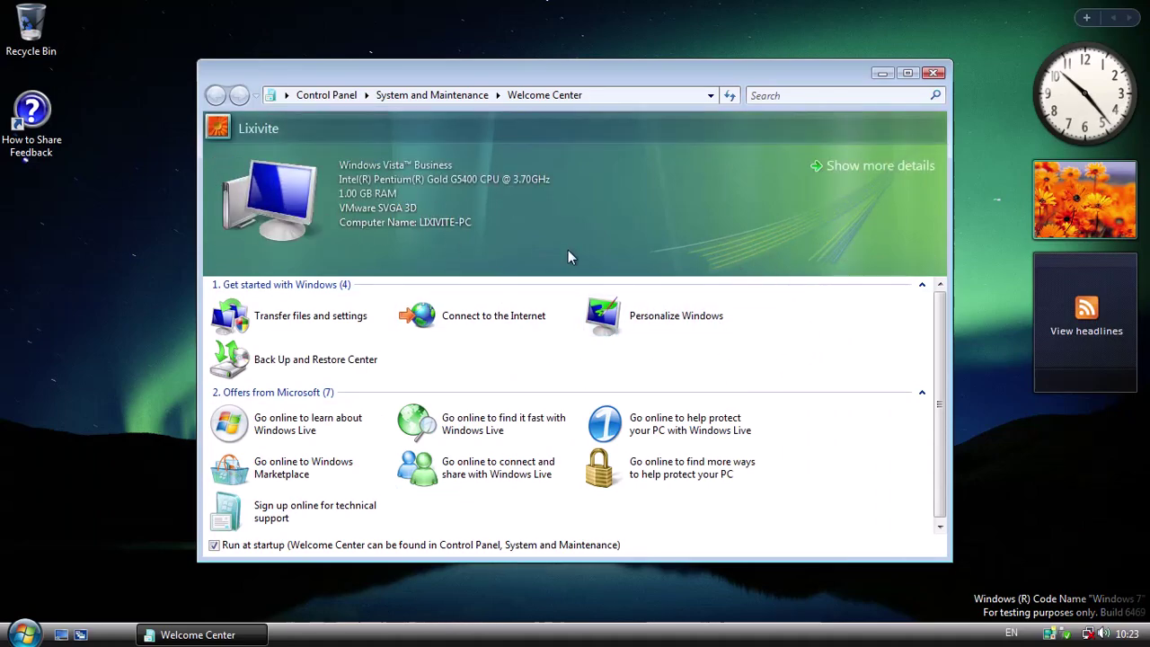
Step: Apply the Windows Aero color scheme from the Personalization appearance settings and close the windows
double_click(647, 308)
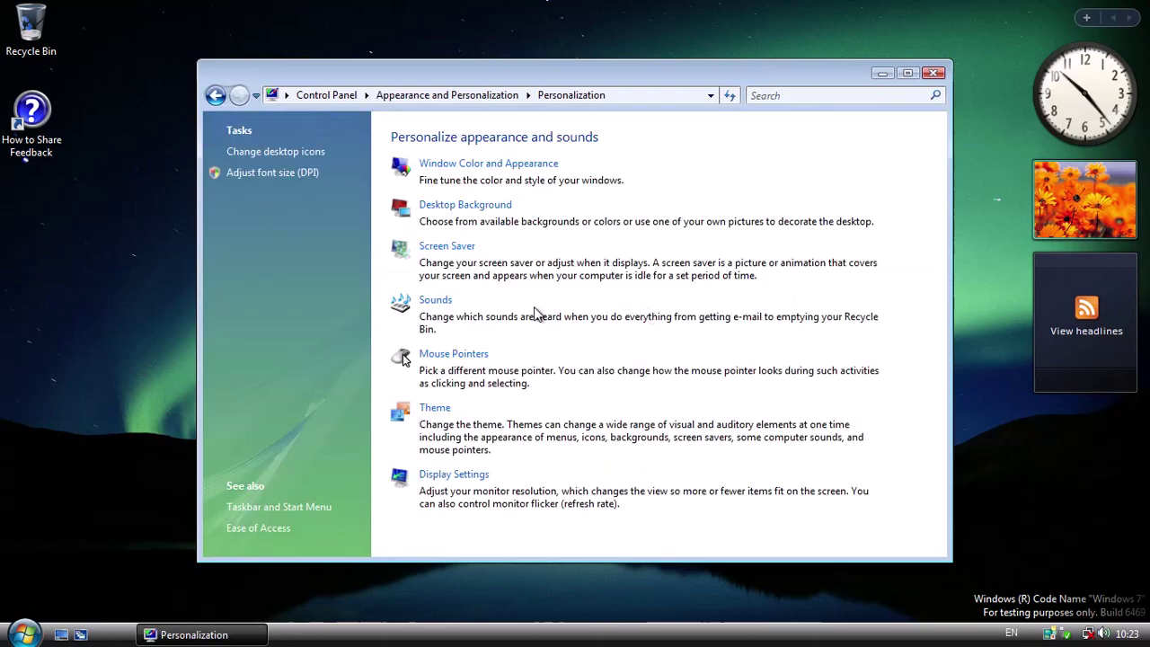
left_click(445, 167)
left_click(296, 398)
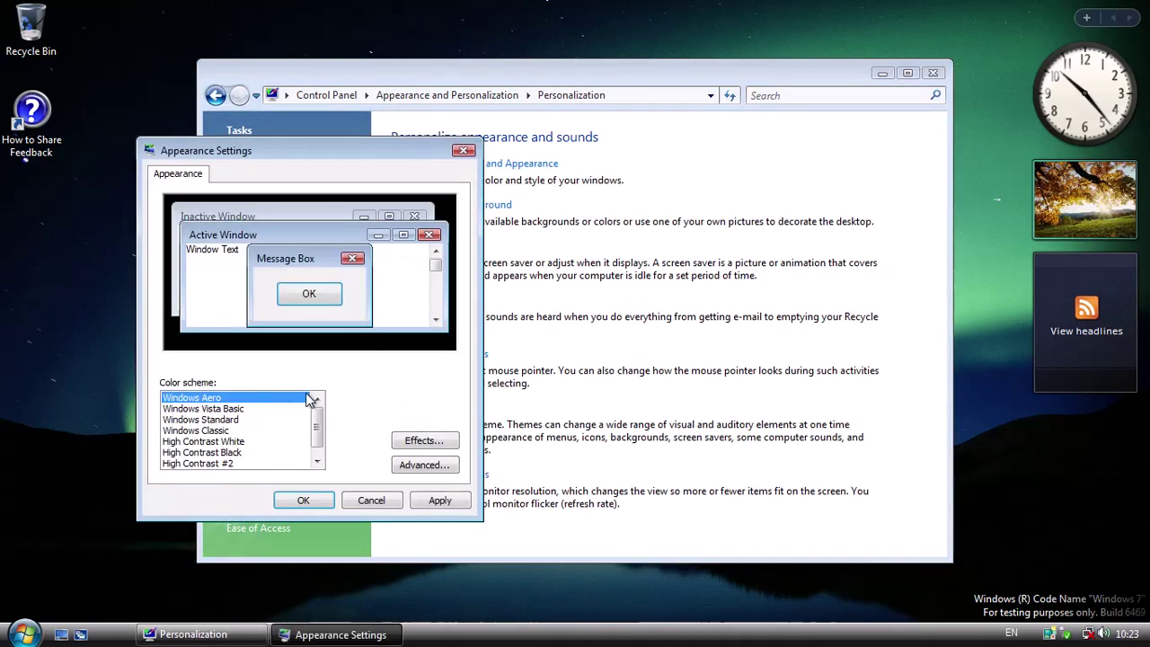
left_click(430, 501)
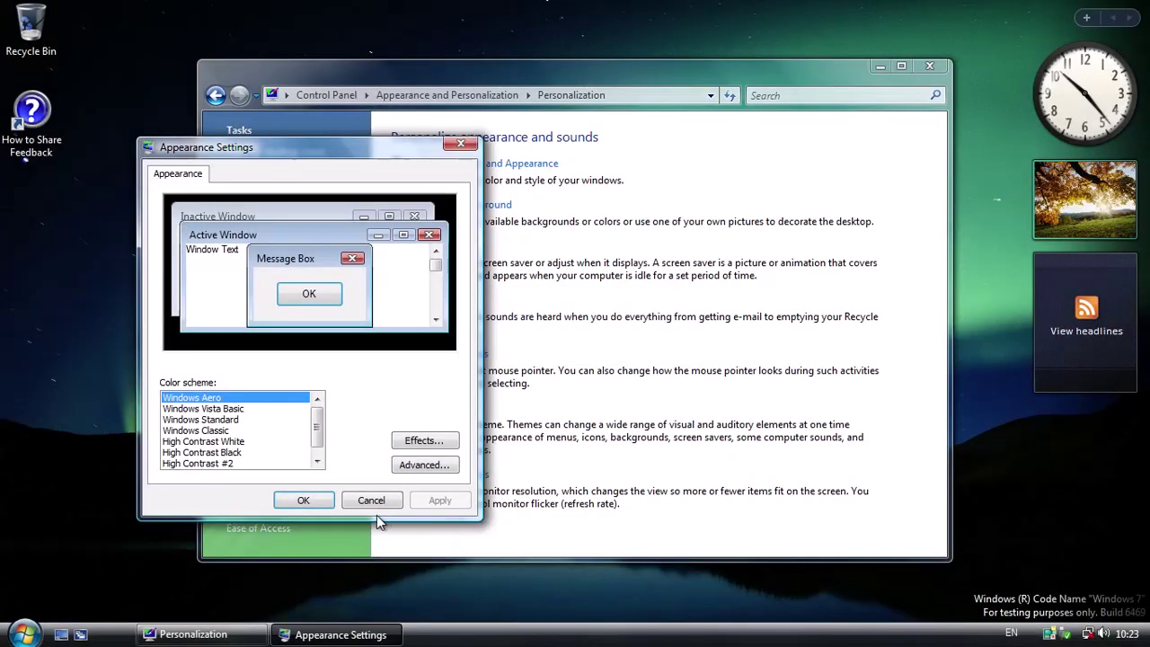
left_click(316, 504)
left_click(928, 67)
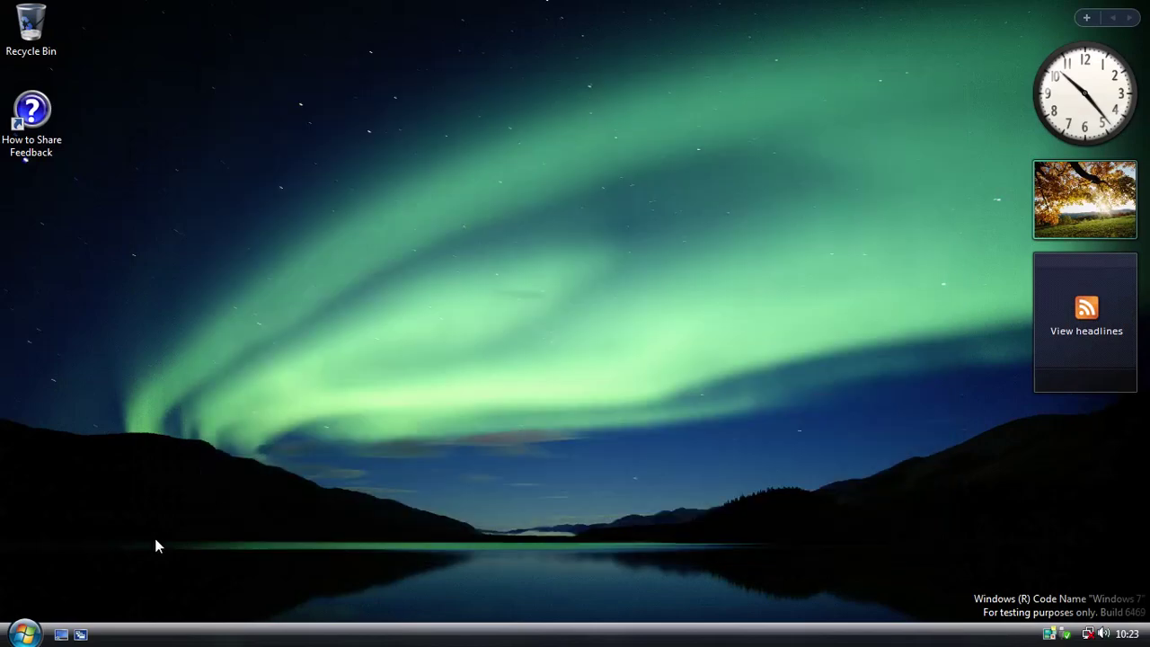
Step: View the full program list in the Start menu and the system properties of Computer
left_click(21, 634)
left_click(144, 579)
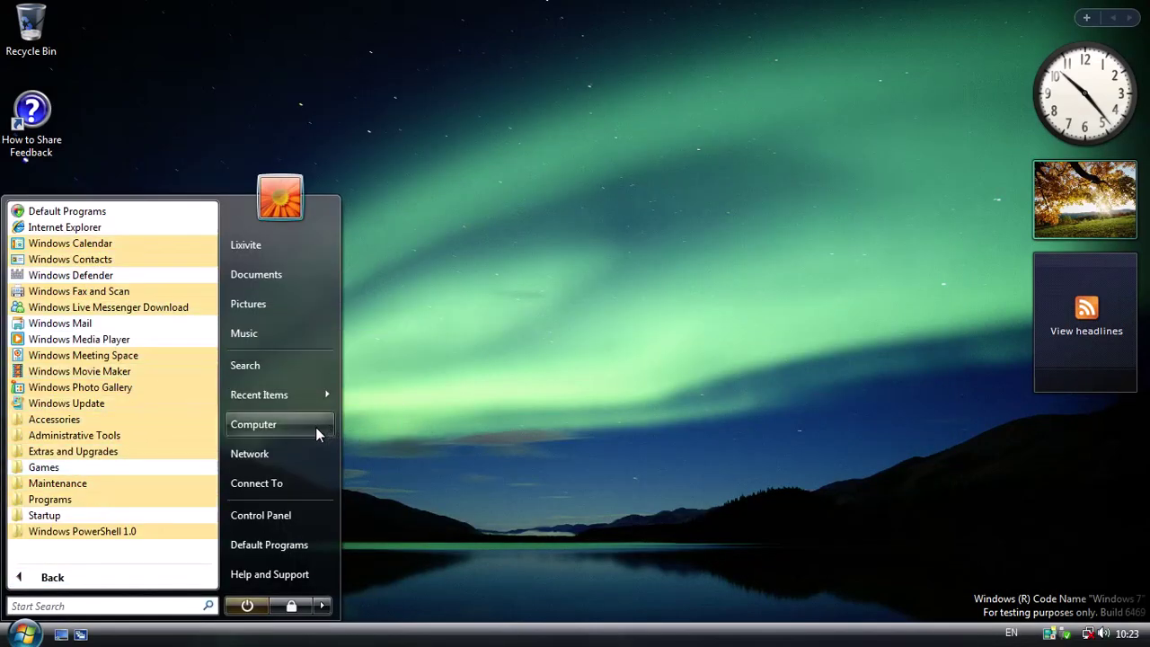
right_click(311, 428)
left_click(391, 588)
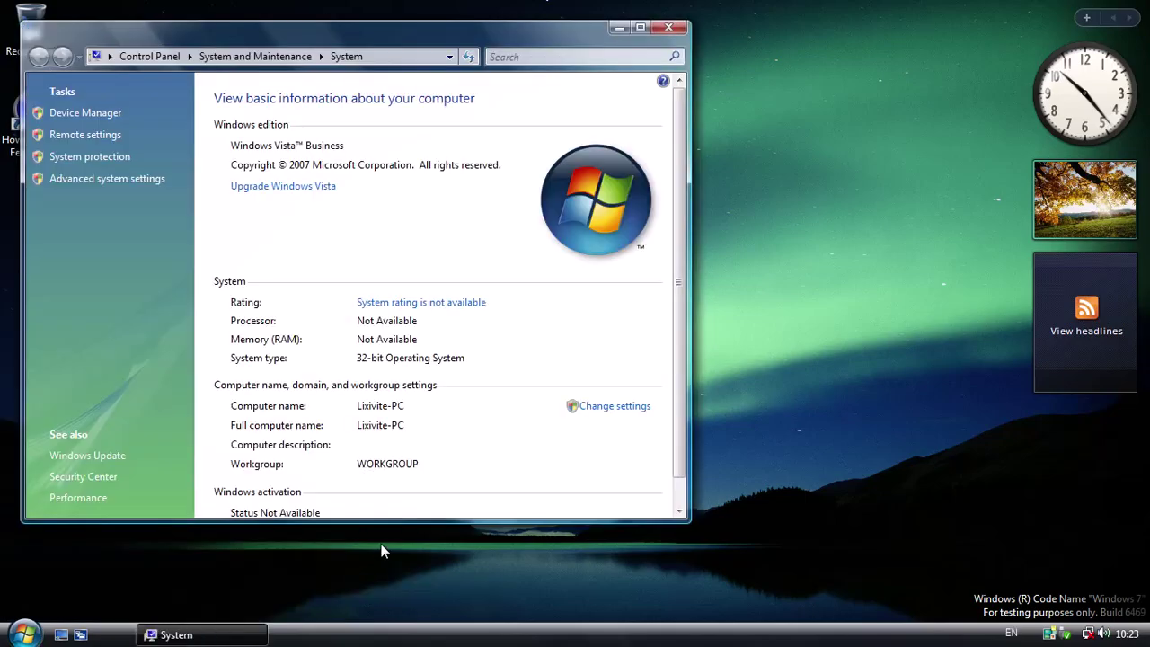
Step: Show the About Windows version details again with winver, and close them along with the System window
key("super+r")
type("winver")
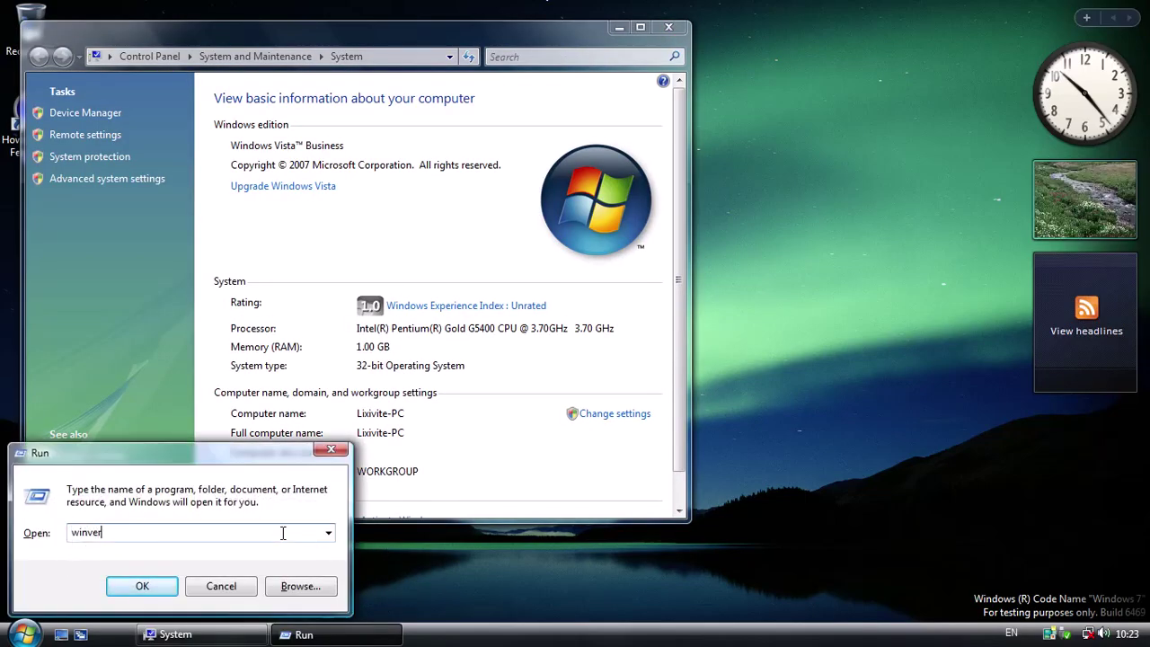
key("Return")
left_click_drag(125, 36, 828, 32)
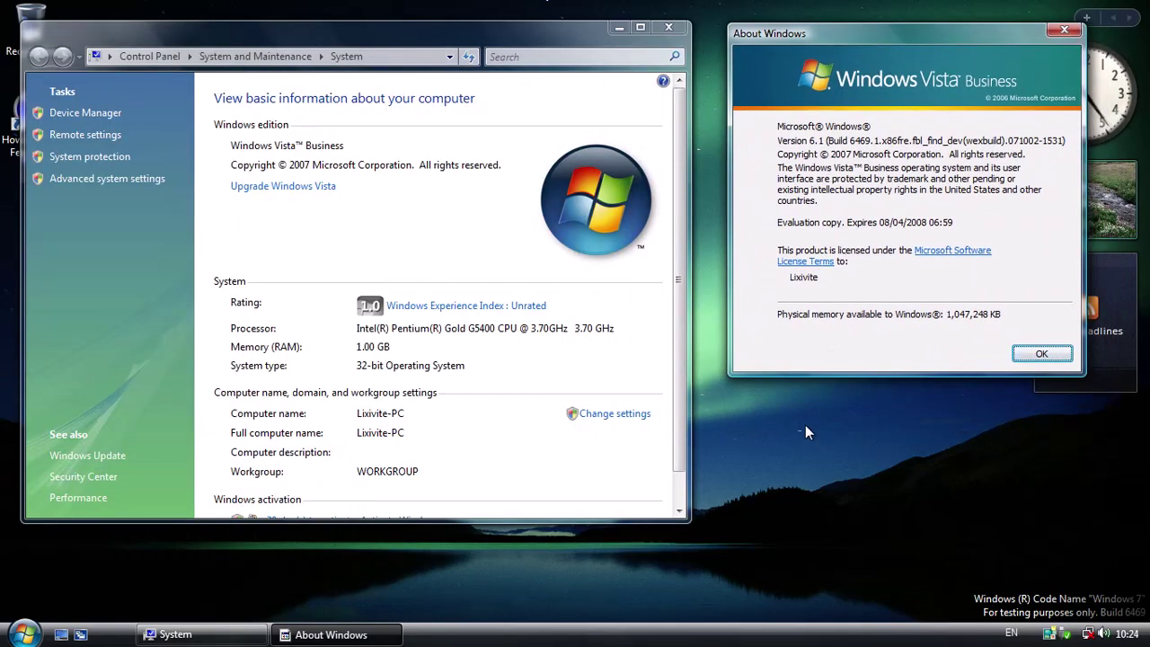
left_click(1057, 356)
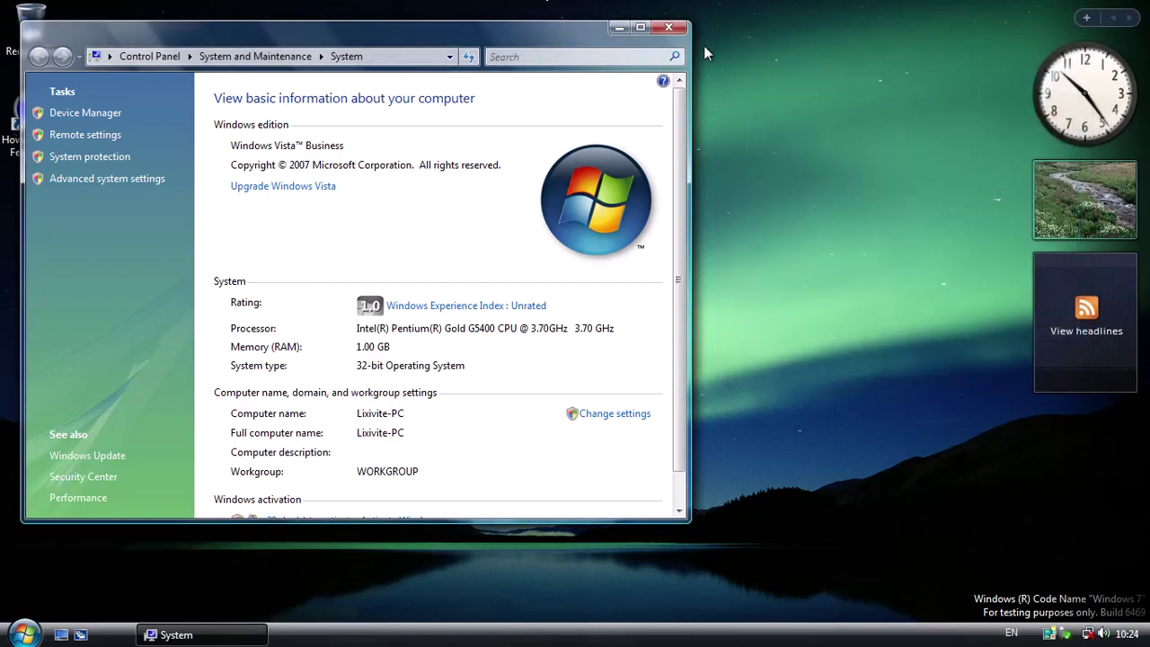
left_click(669, 27)
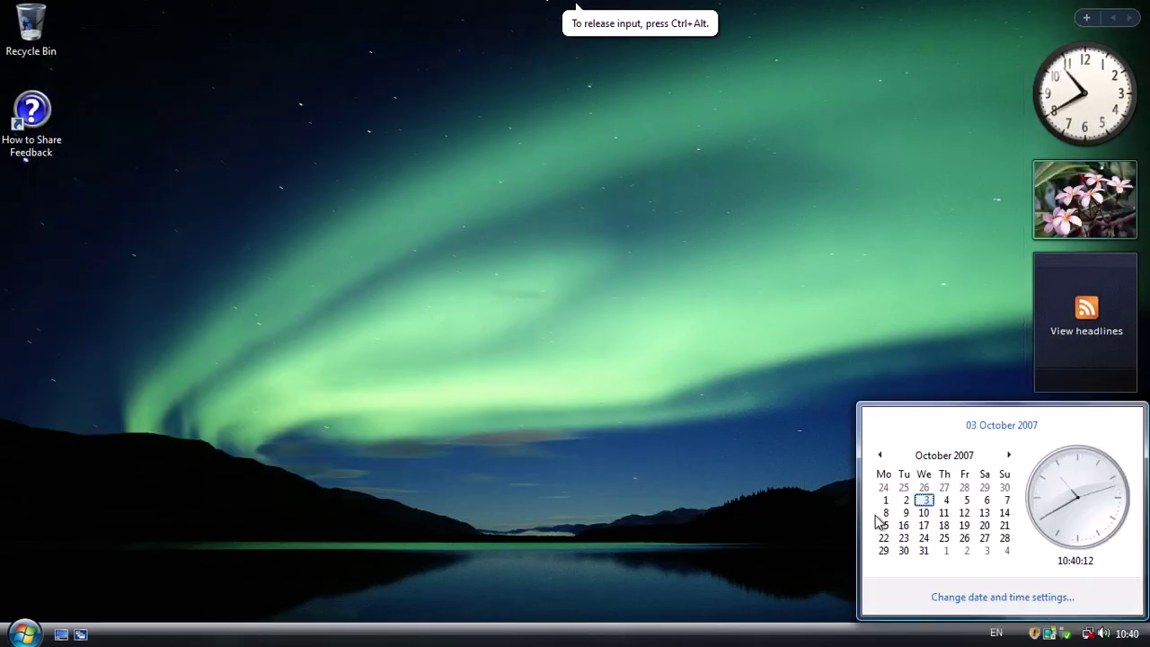
Step: Check for available networks in Connect to a network and the security essentials in Windows Security Center, closing both windows
left_click(1103, 634)
left_click(1103, 634)
left_click(1095, 635)
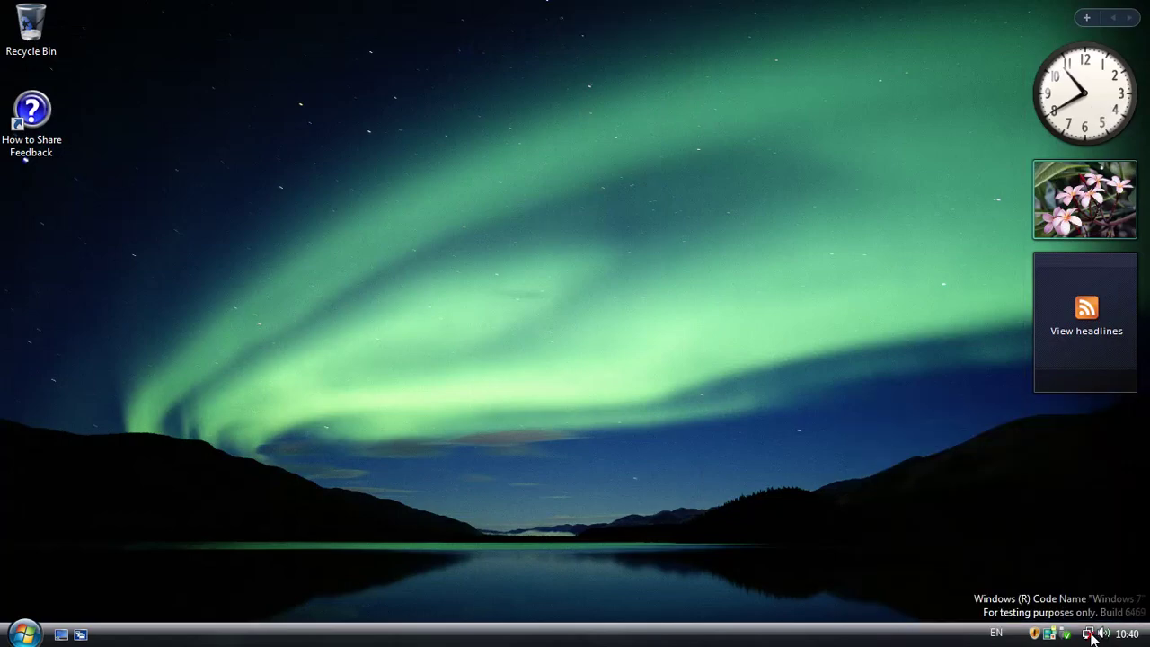
left_click(1060, 586)
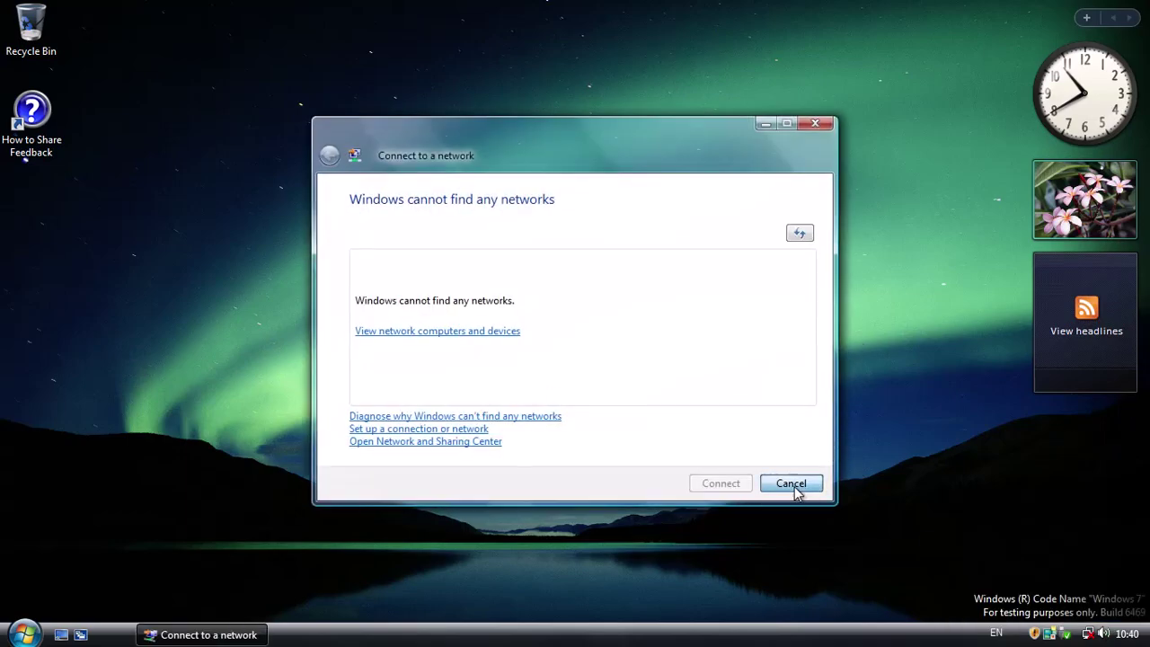
left_click(795, 485)
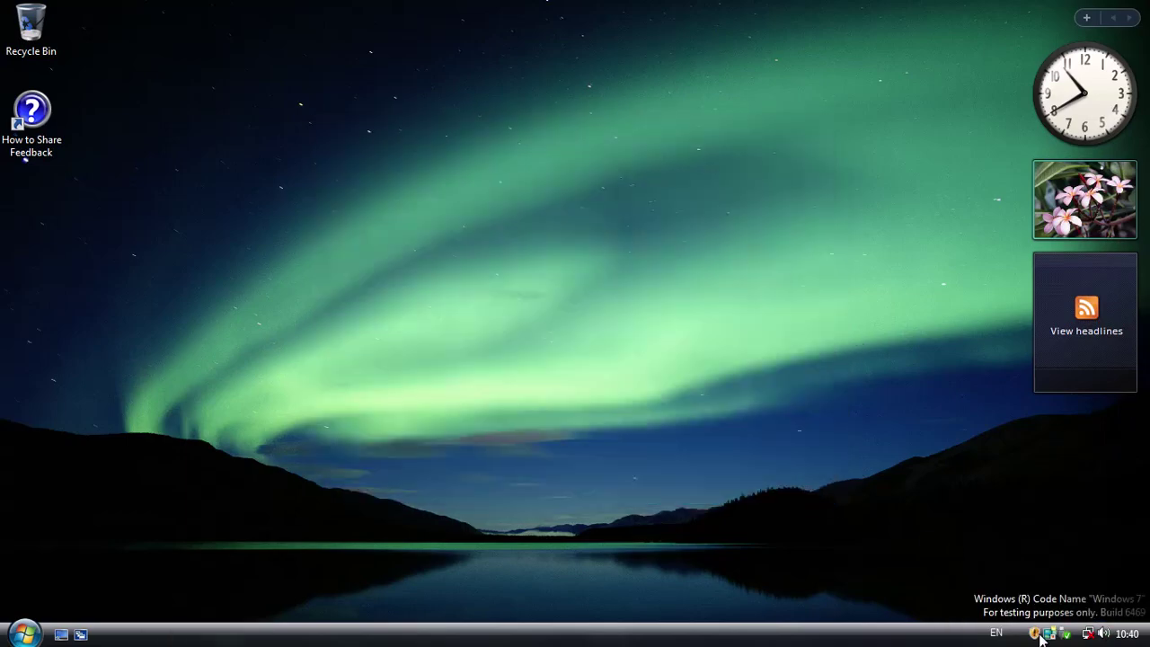
double_click(1036, 634)
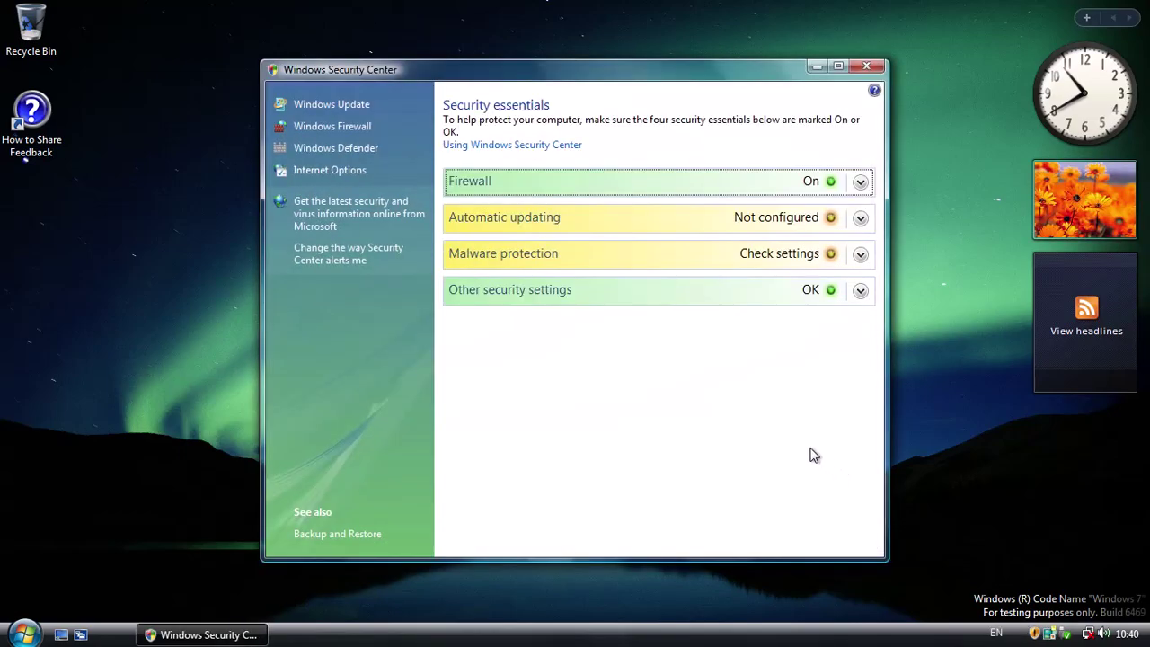
left_click(870, 71)
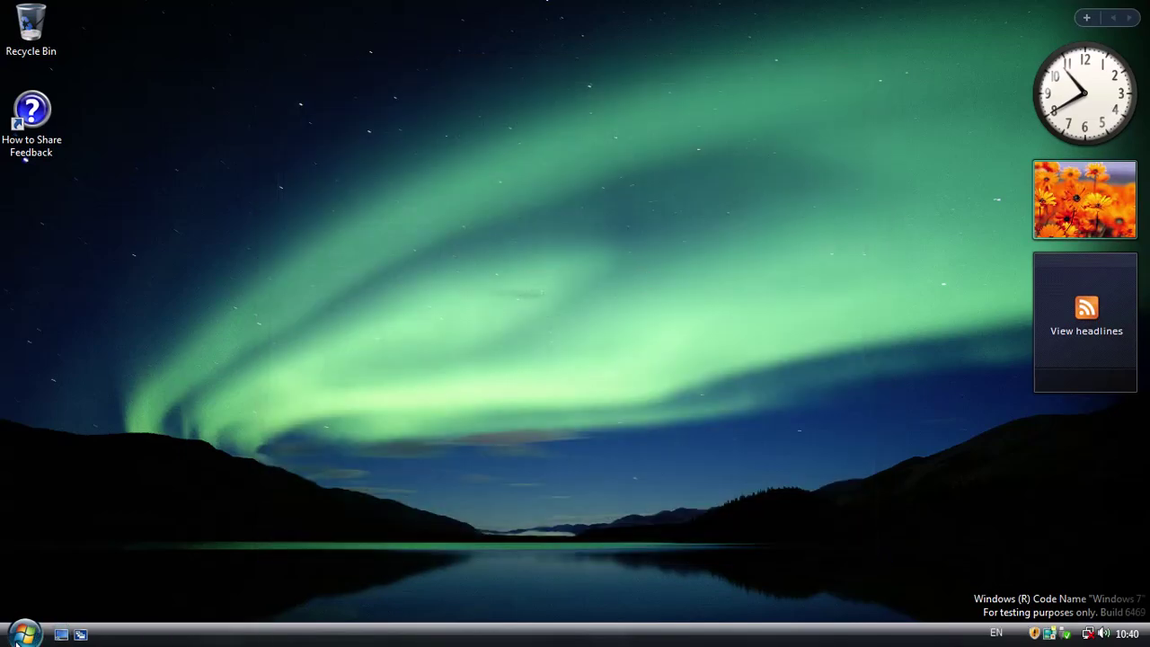
Step: Open Computer and expand the Folders tree in its navigation pane
left_click(22, 634)
left_click(297, 432)
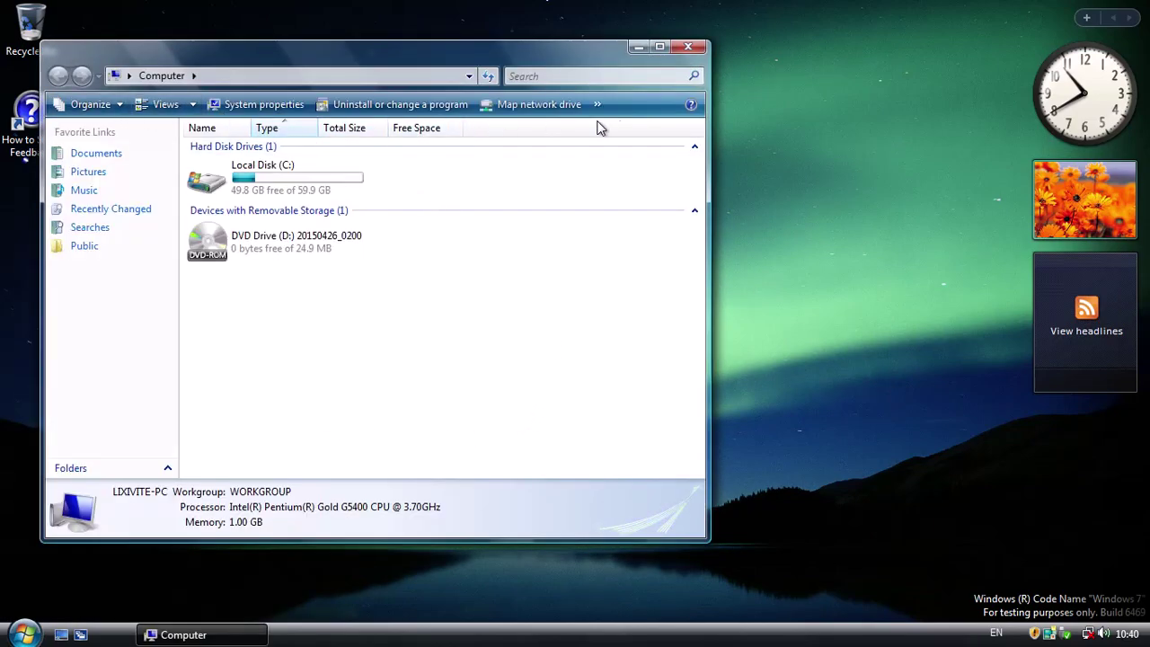
left_click(90, 104)
left_click(460, 363)
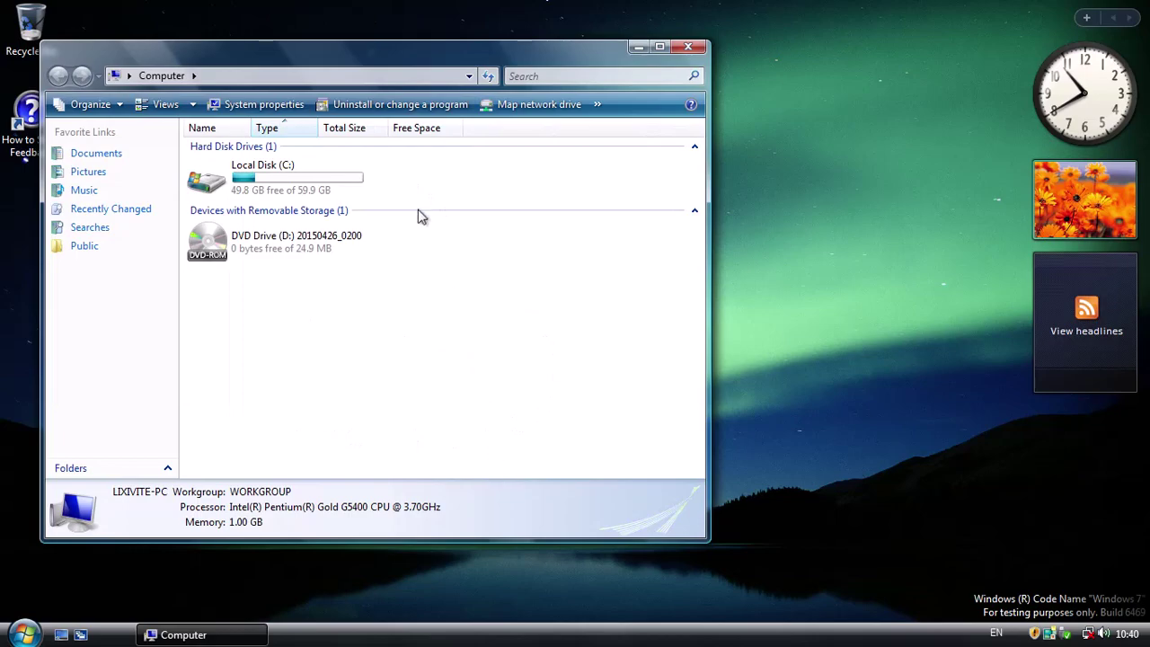
left_click(136, 466)
Step: Browse the contents of the Windows folder on Local Disk (C:)
double_click(258, 180)
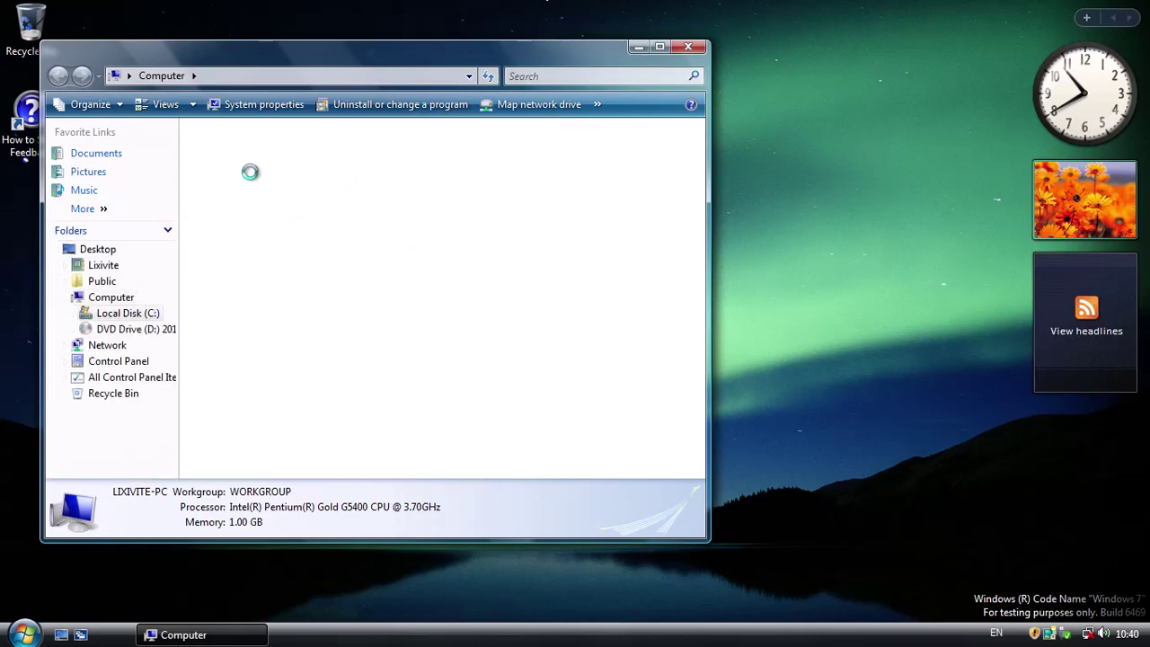
double_click(232, 195)
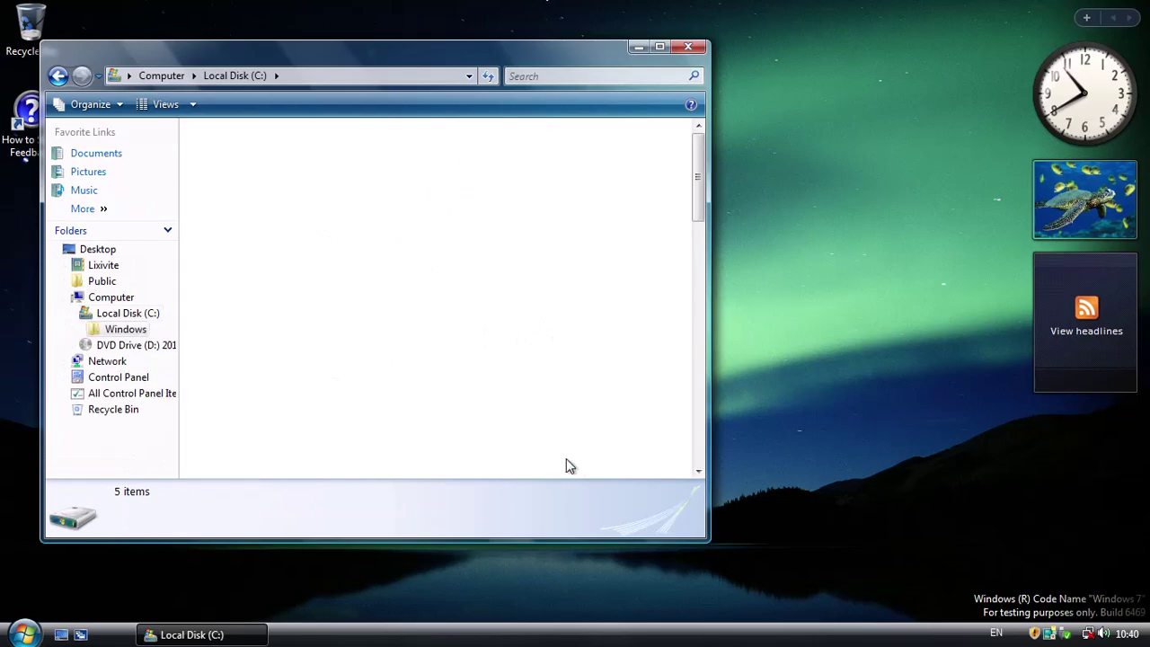
scroll(269, 305, "down", 10)
scroll(298, 296, "down", 3)
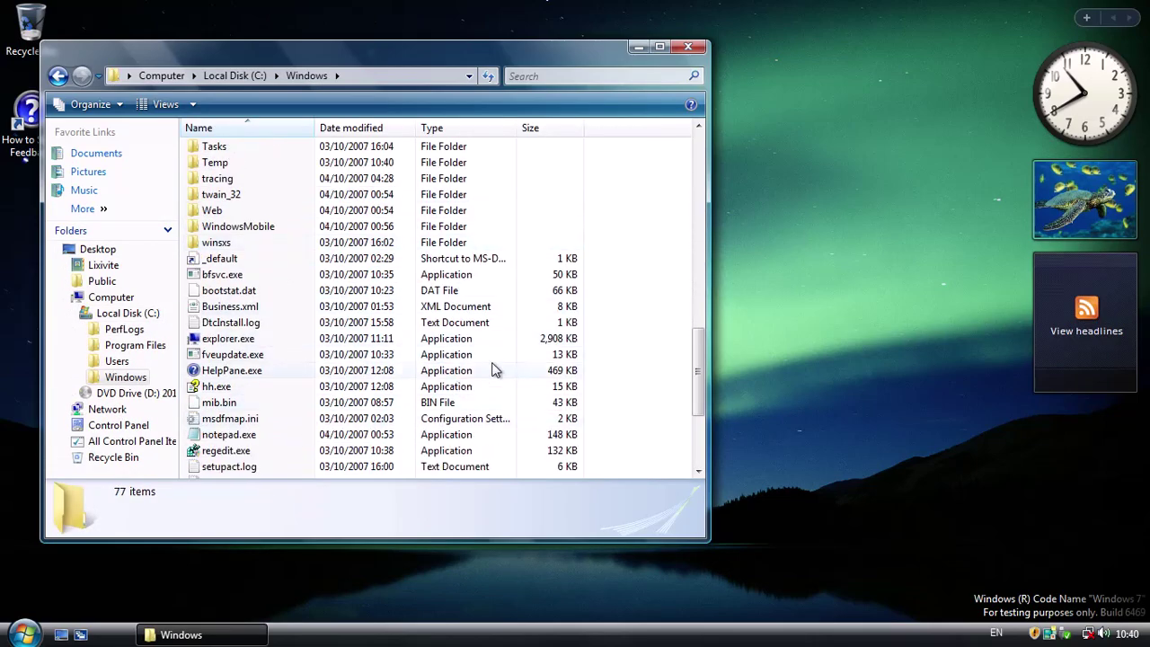
scroll(656, 317, "up", 7)
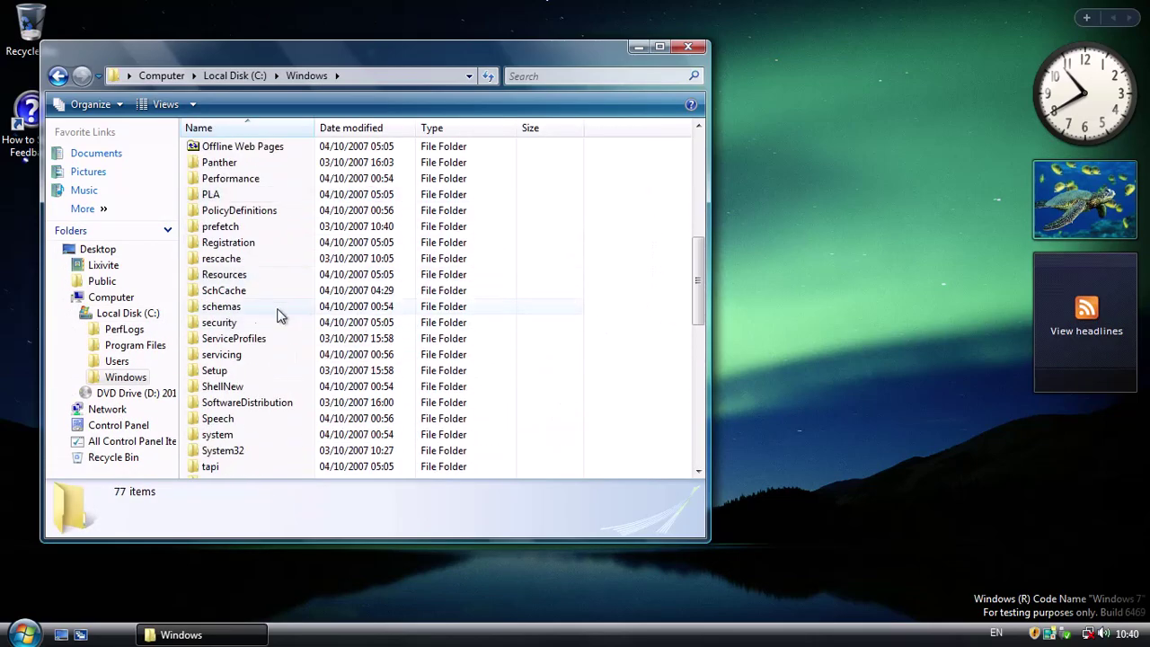
Step: View the Documents folder from the Start menu, and close it together with the Windows folder window
left_click(23, 634)
left_click(289, 296)
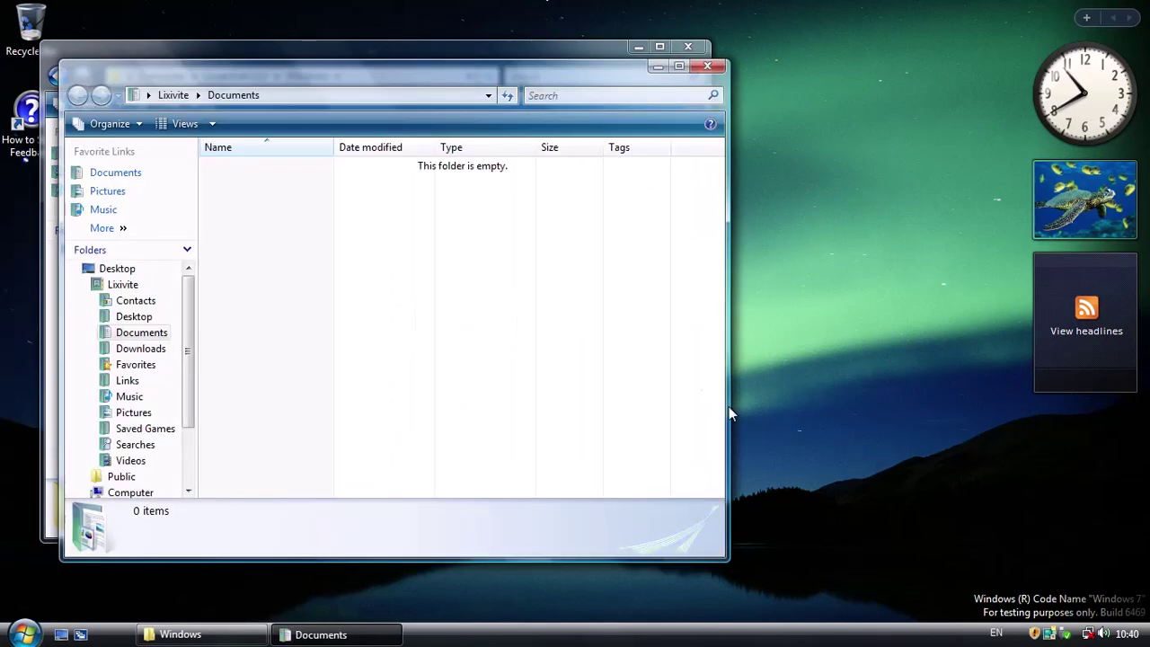
left_click(707, 66)
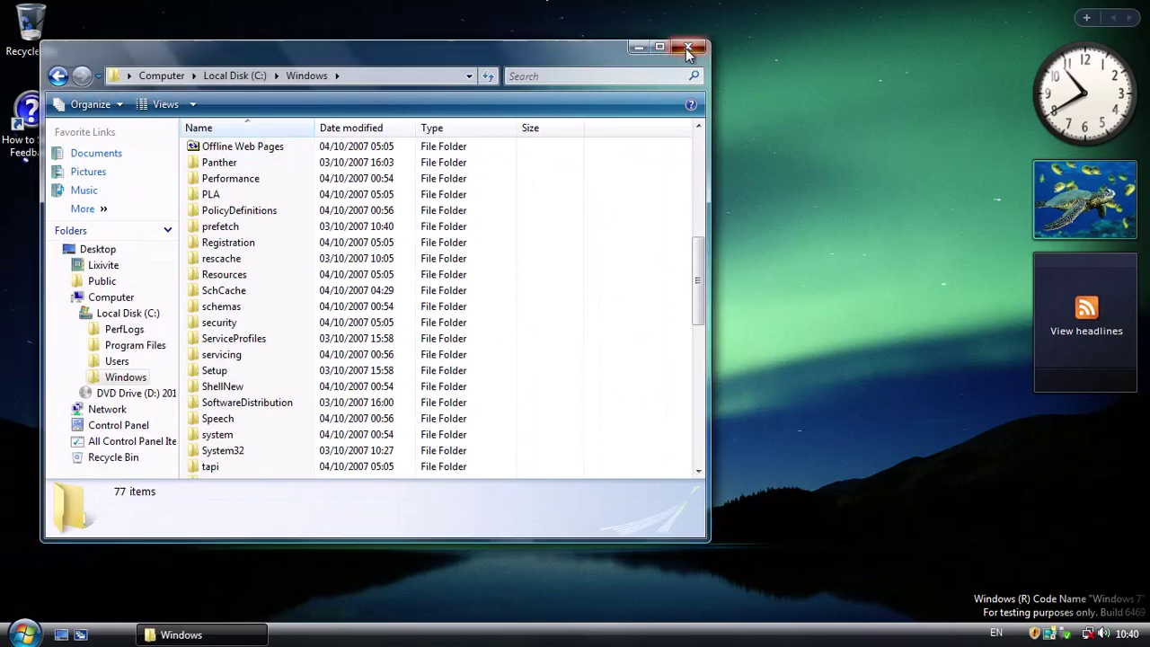
left_click(689, 44)
Step: Read through the How to Share Feedback page from the desktop down to the Questions section and close it
double_click(36, 126)
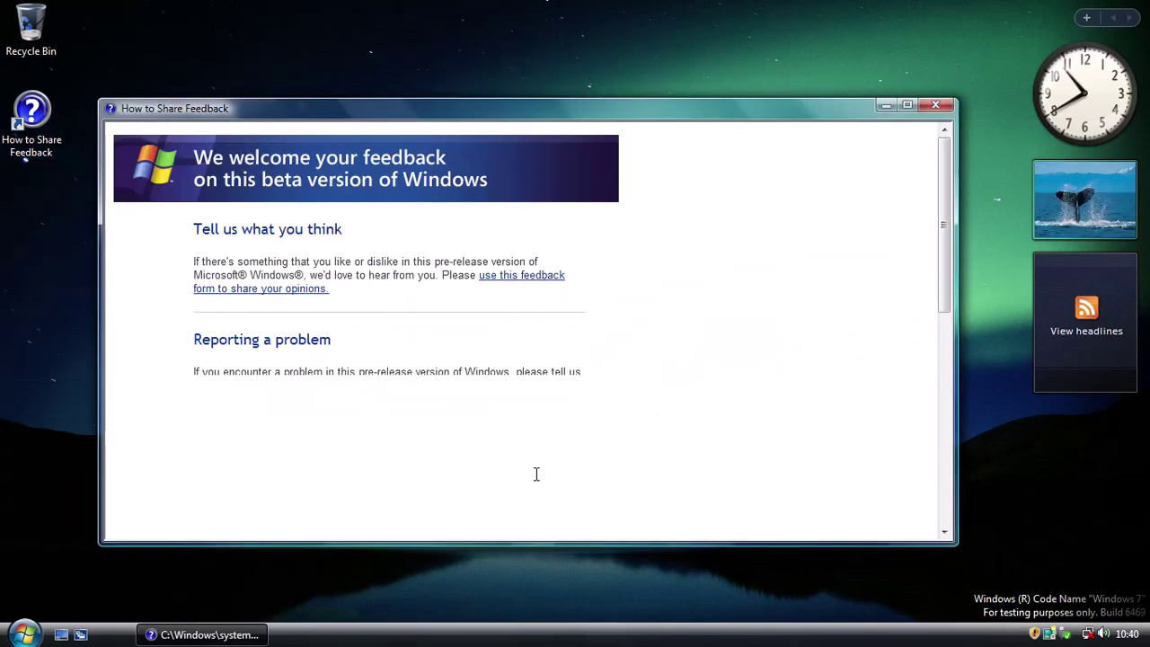
scroll(305, 337, "down", 10)
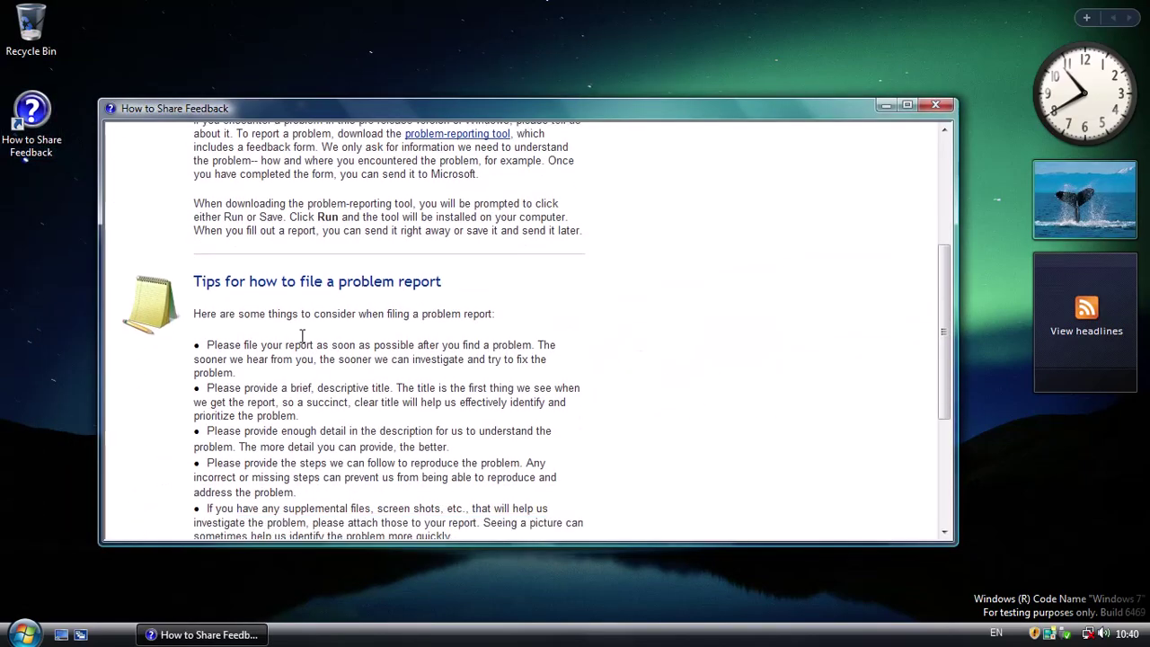
scroll(435, 376, "up", 10)
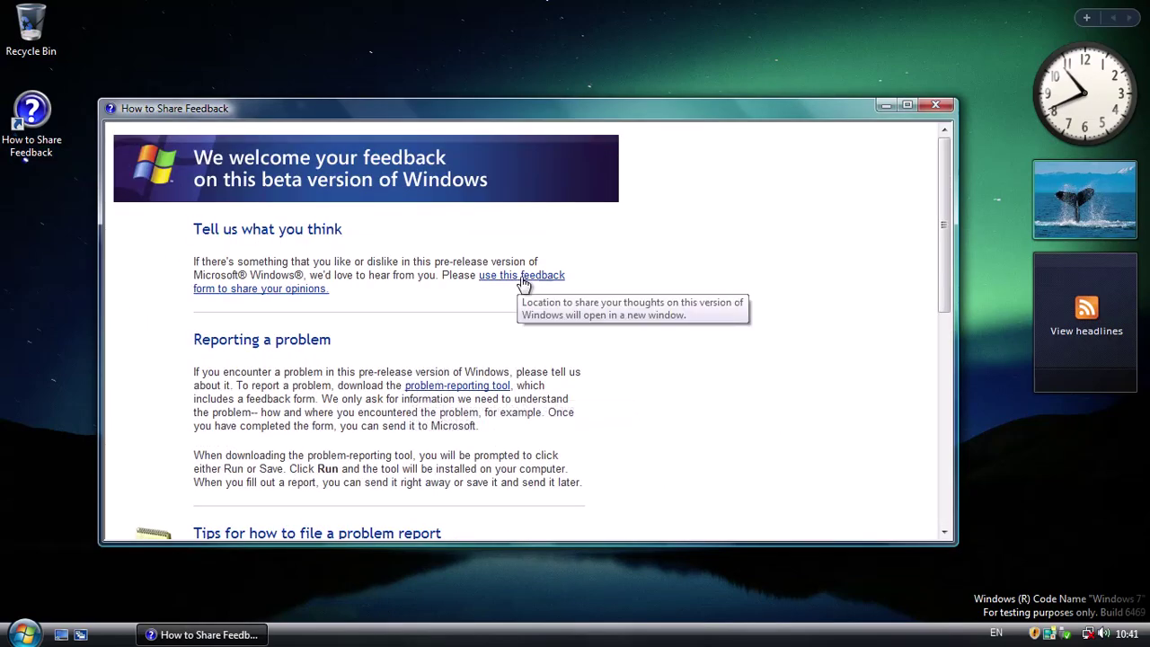
scroll(471, 372, "down", 4)
scroll(495, 392, "down", 6)
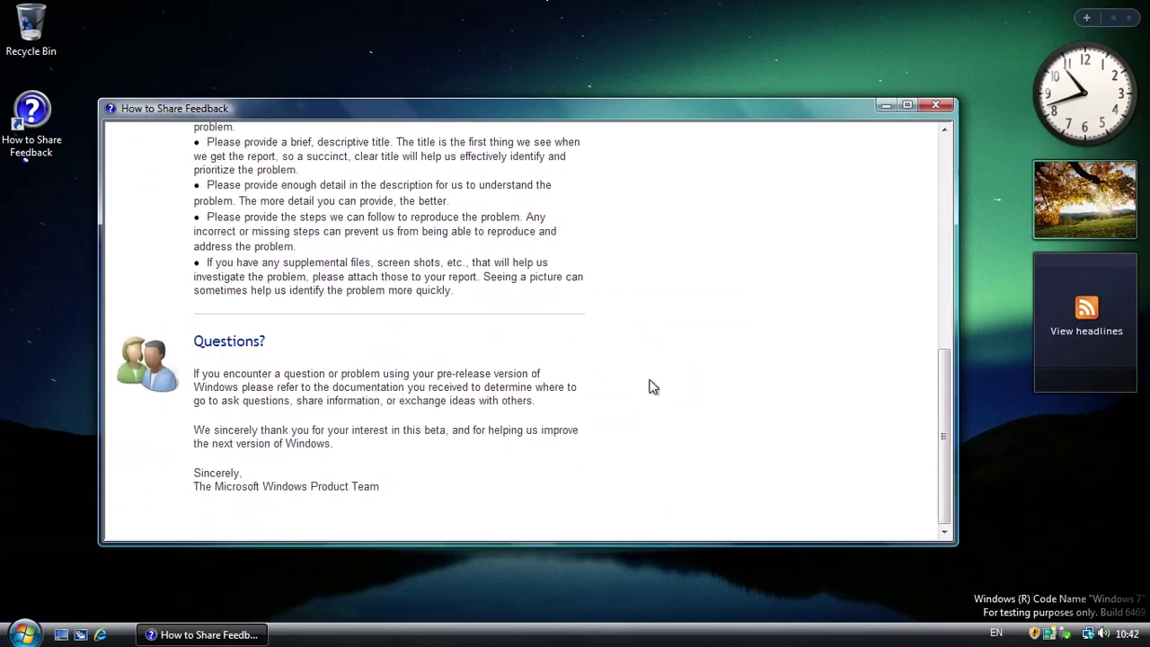
left_click(941, 110)
Step: Open the System and Maintenance category of Control Panel and maximize the window
left_click(4, 636)
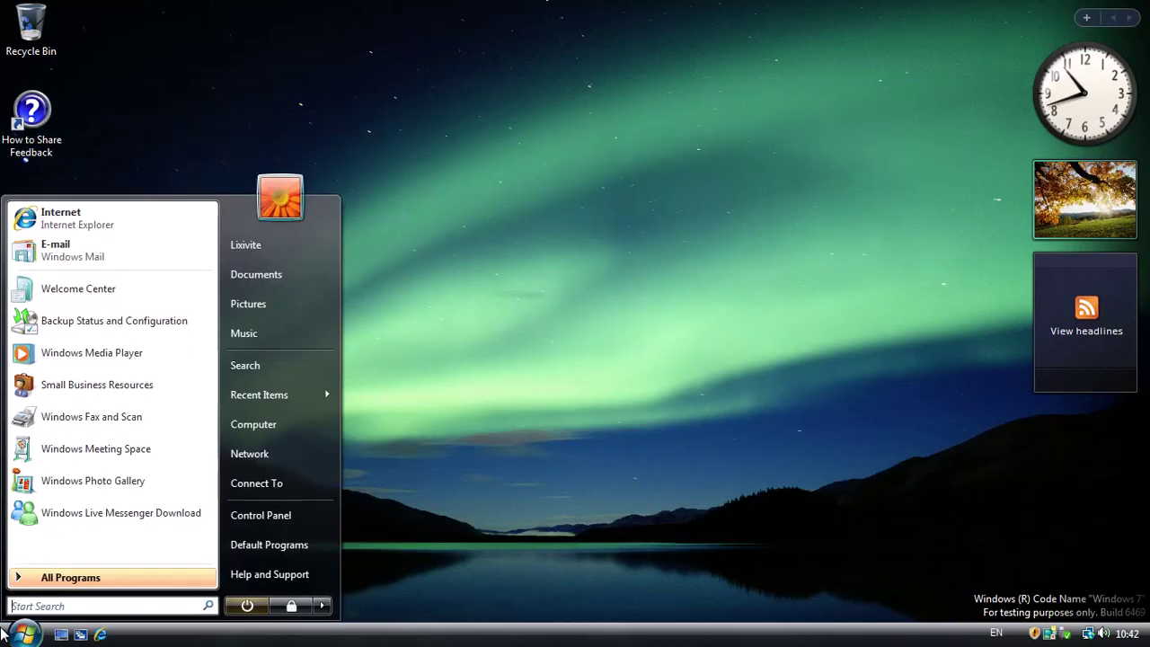
left_click(94, 579)
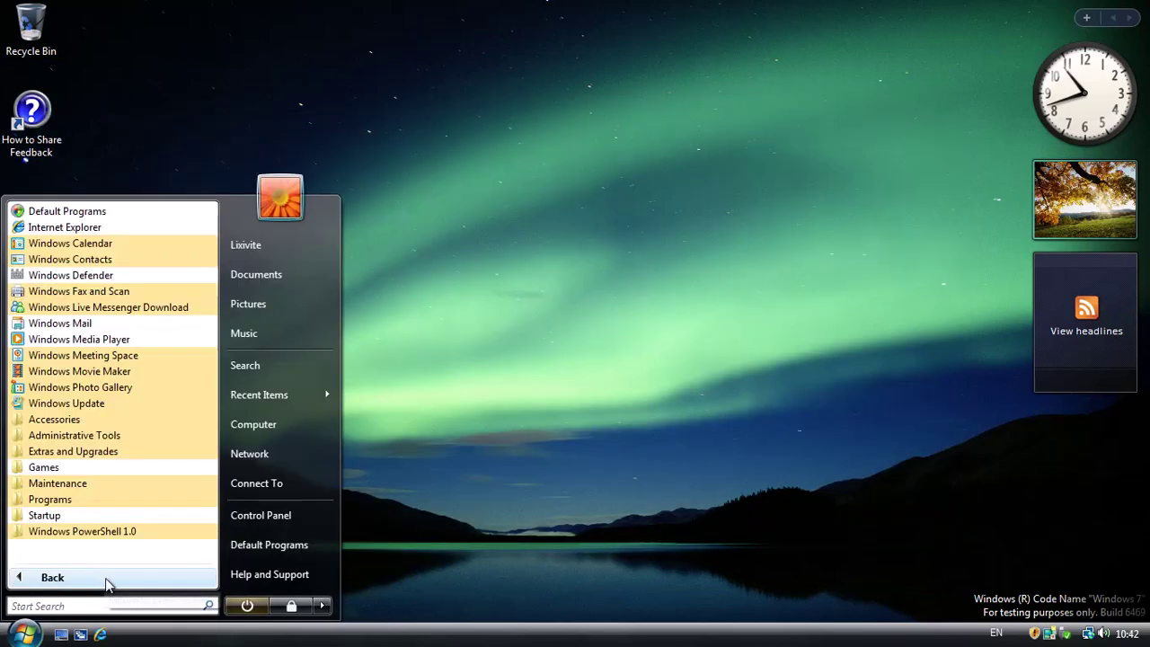
left_click(310, 515)
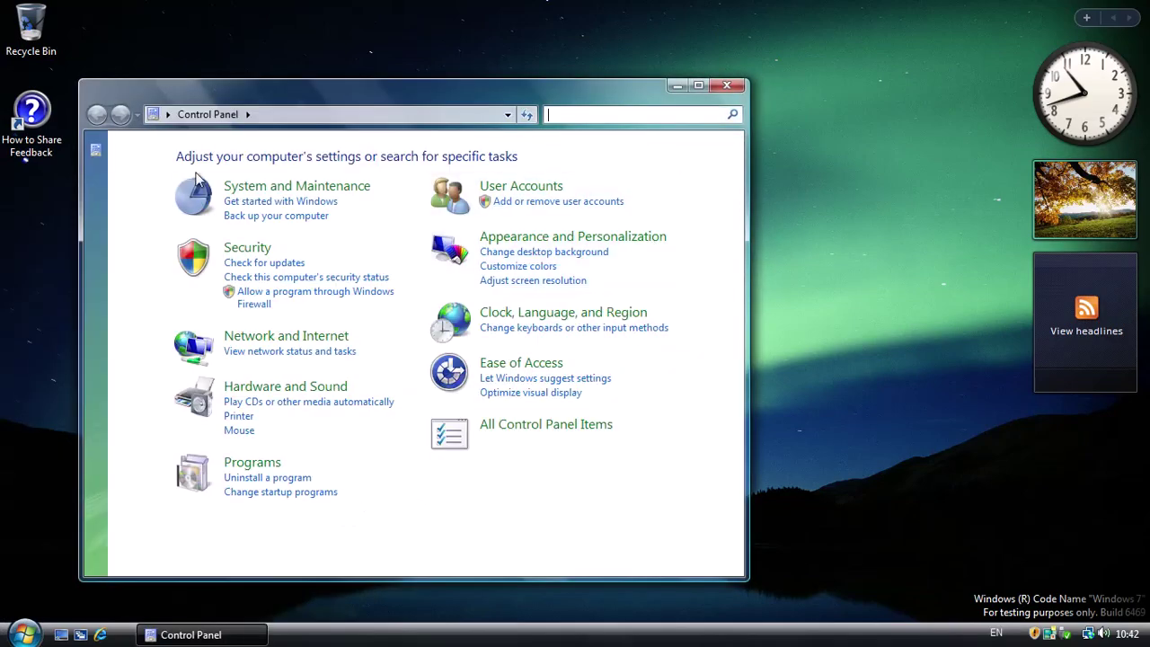
left_click(388, 206)
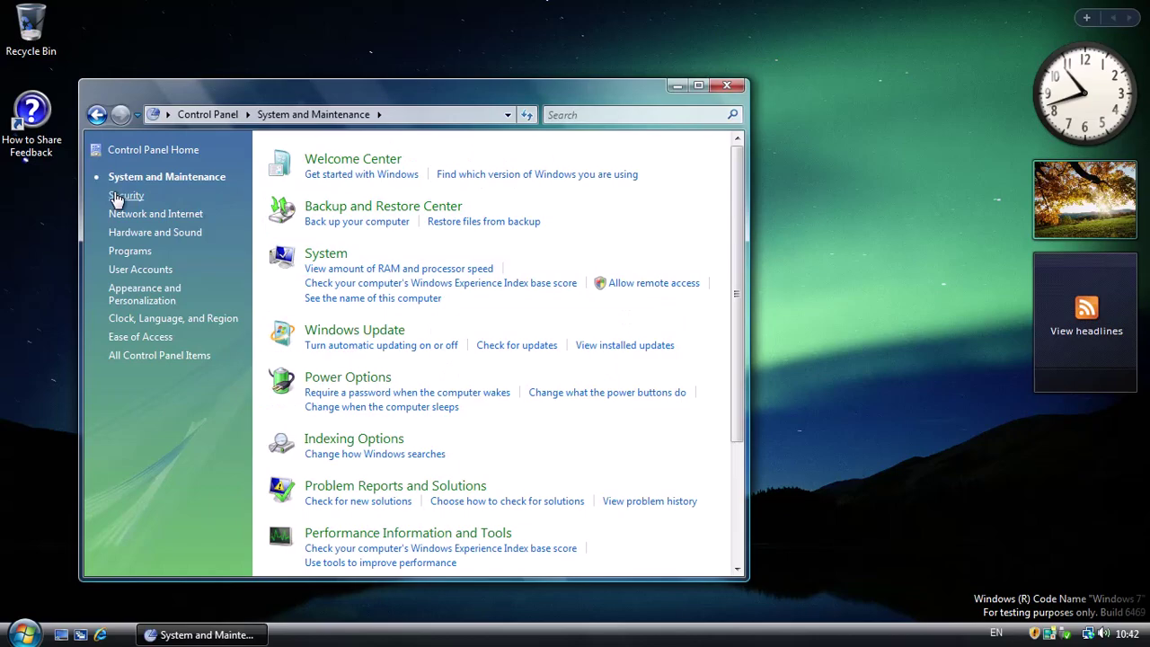
left_click(698, 85)
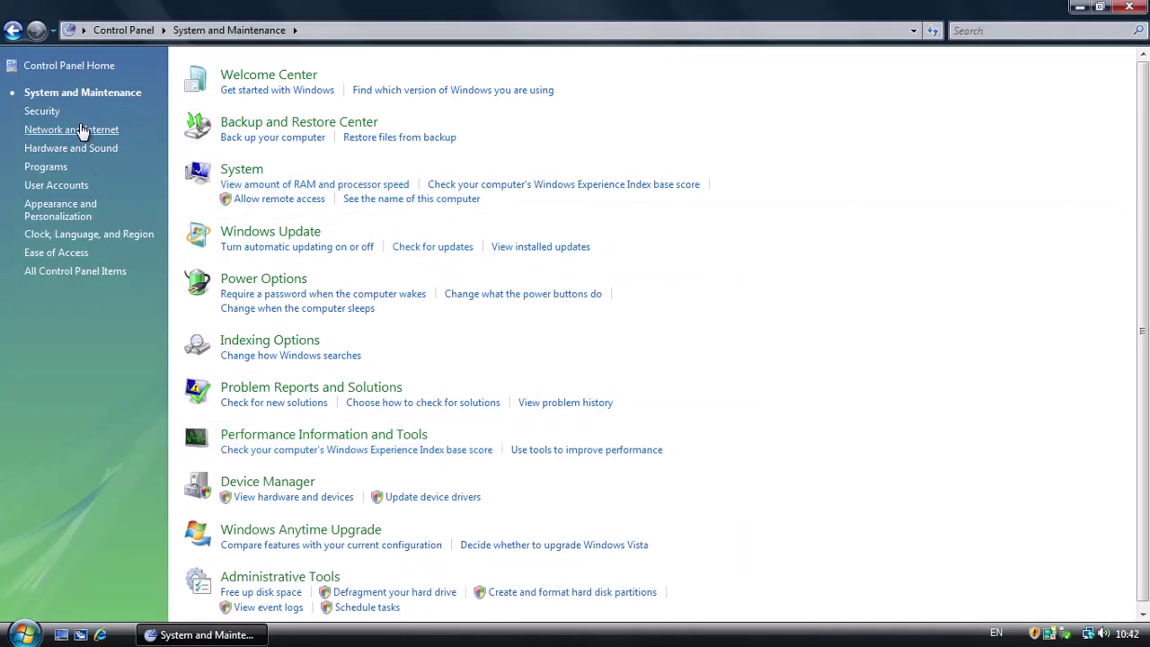
Step: View Windows Update and its update installation settings, and return to the Security category without changing anything
left_click(270, 184)
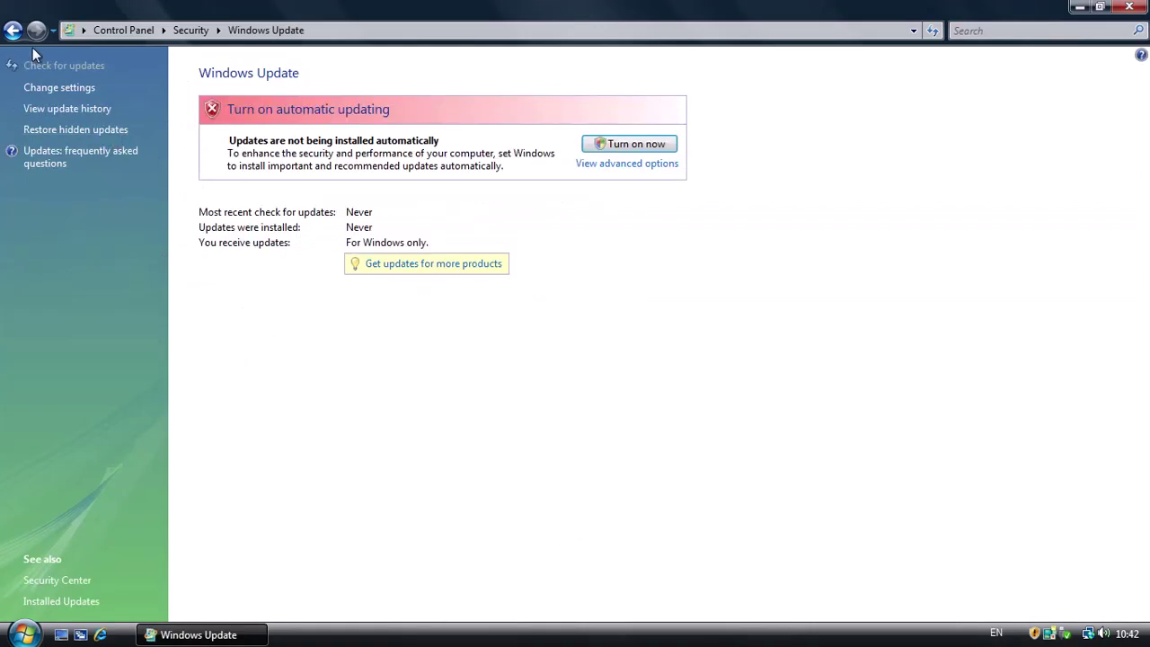
left_click(56, 89)
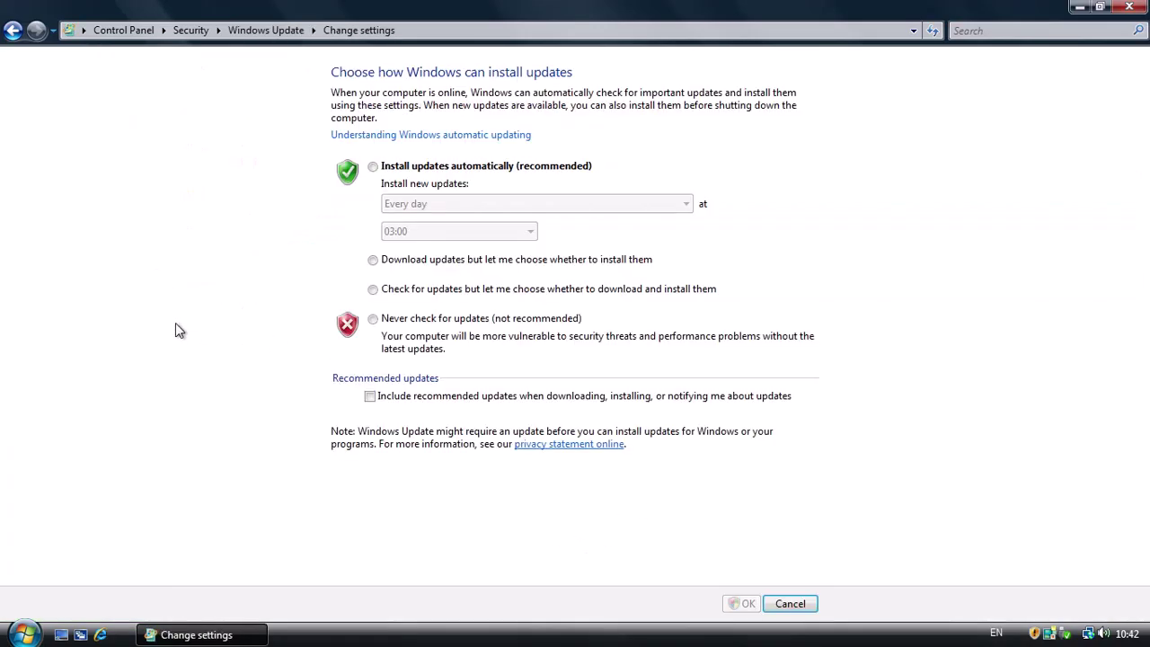
left_click(12, 32)
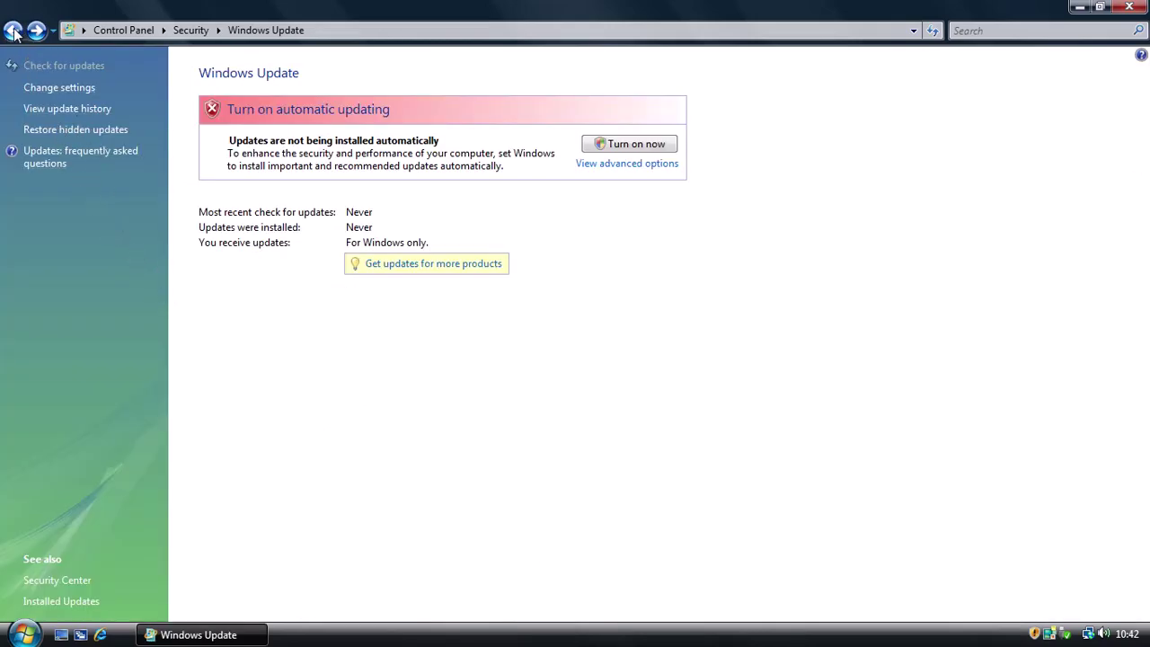
left_click(13, 32)
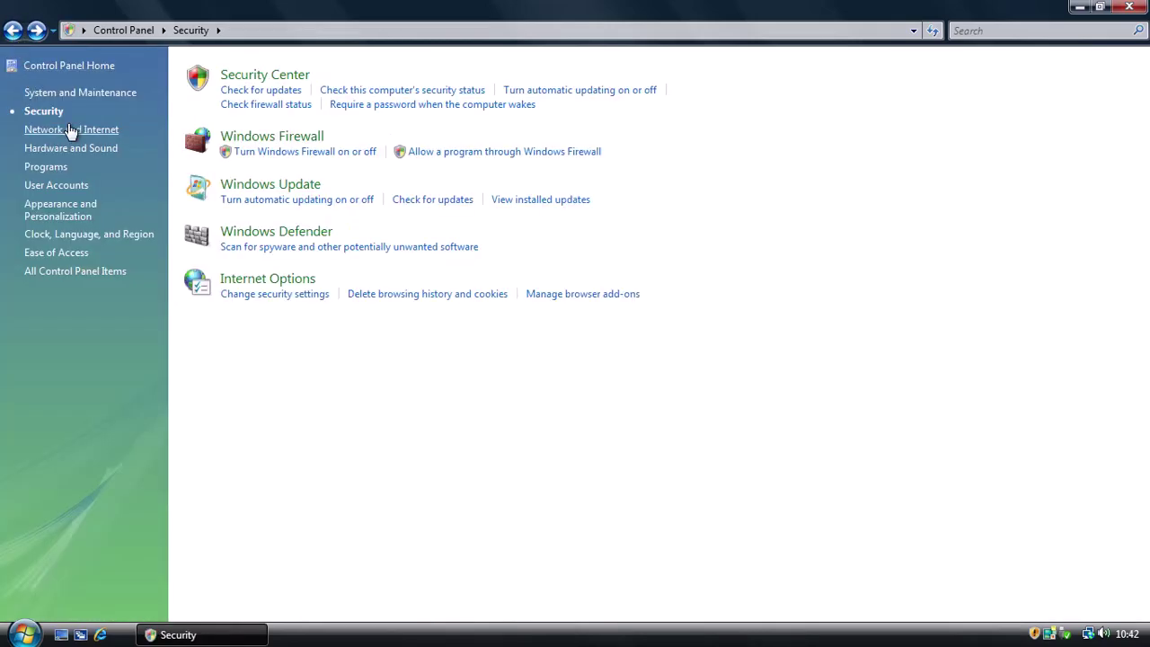
Step: View the Network and Sharing Center, return to Network and Internet, and dismiss the p2phost.exe application error
left_click(71, 131)
left_click(196, 80)
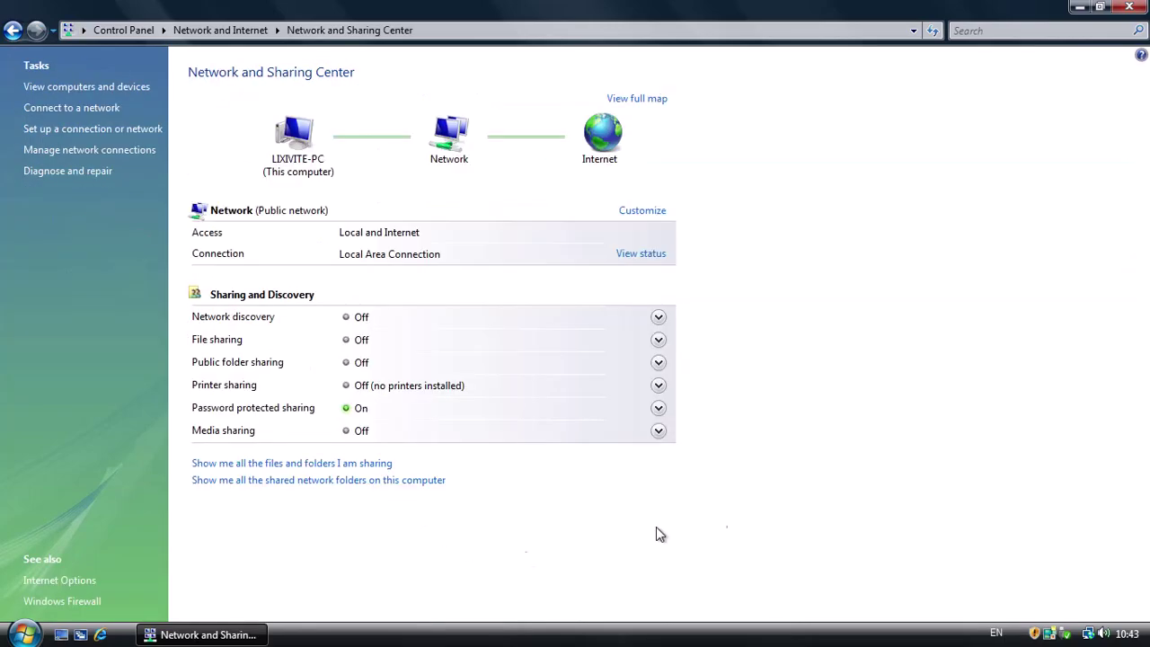
left_click(13, 32)
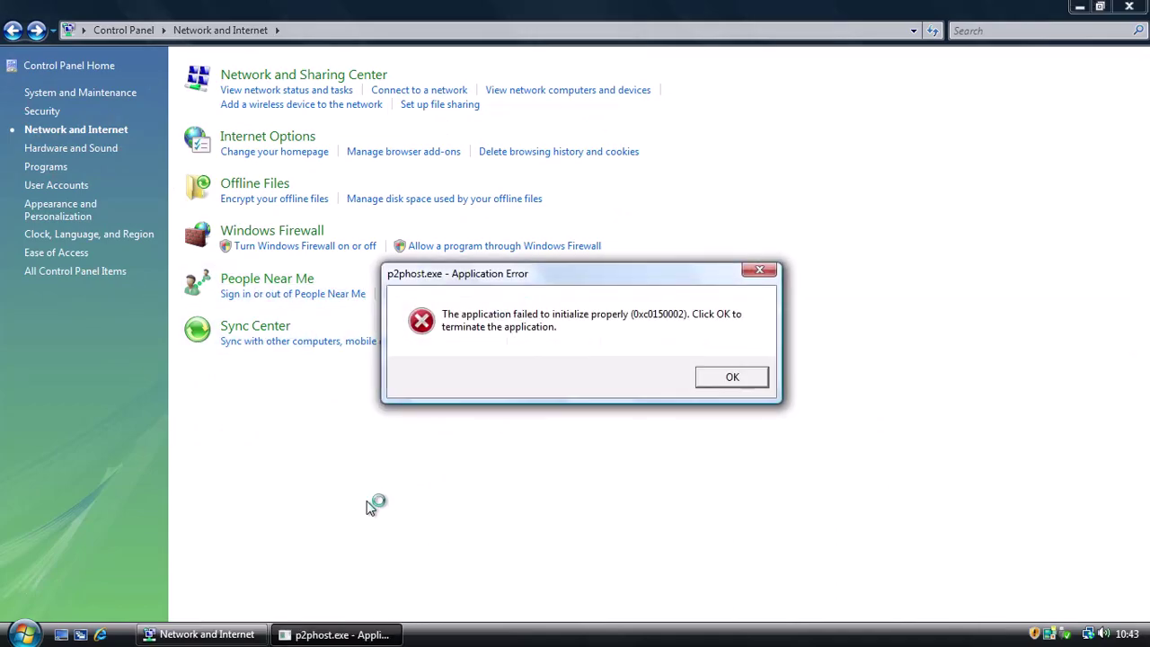
left_click(728, 378)
left_click(726, 360)
left_click(13, 32)
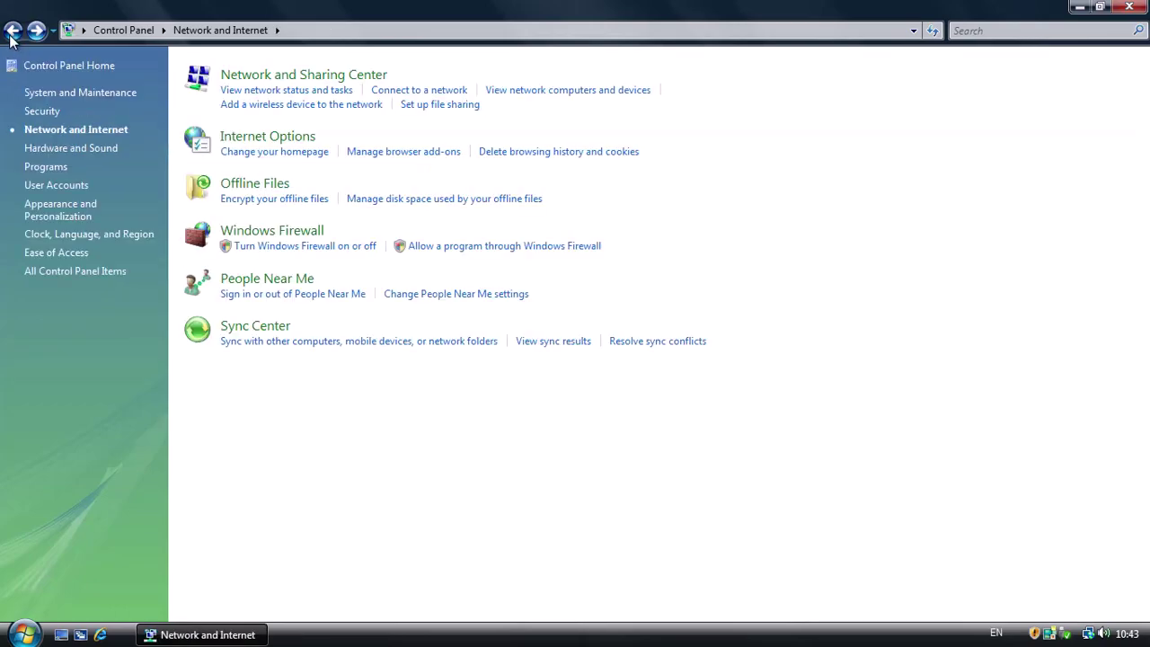
Step: View the installed printers from the Hardware and Sound category and close the Printers window
left_click(12, 33)
left_click(243, 74)
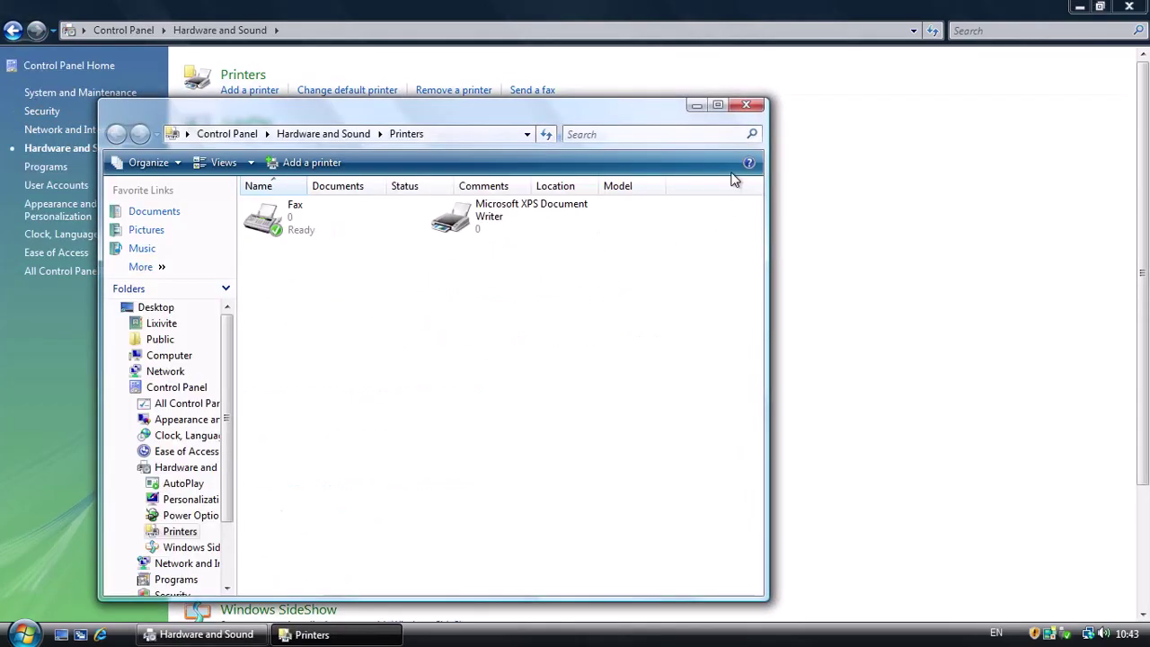
left_click(746, 106)
left_click(680, 140)
Step: Look through Power Options, Personalization, and Scanners and Cameras in Hardware and Sound, returning to the category list each time
left_click(11, 32)
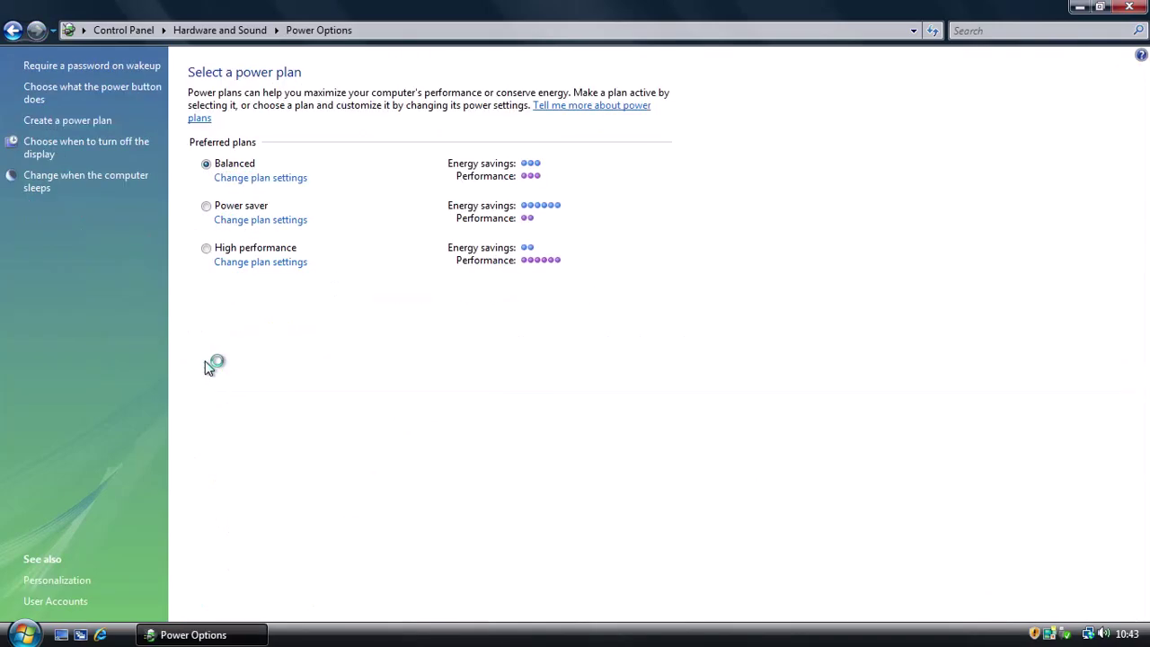
left_click(14, 33)
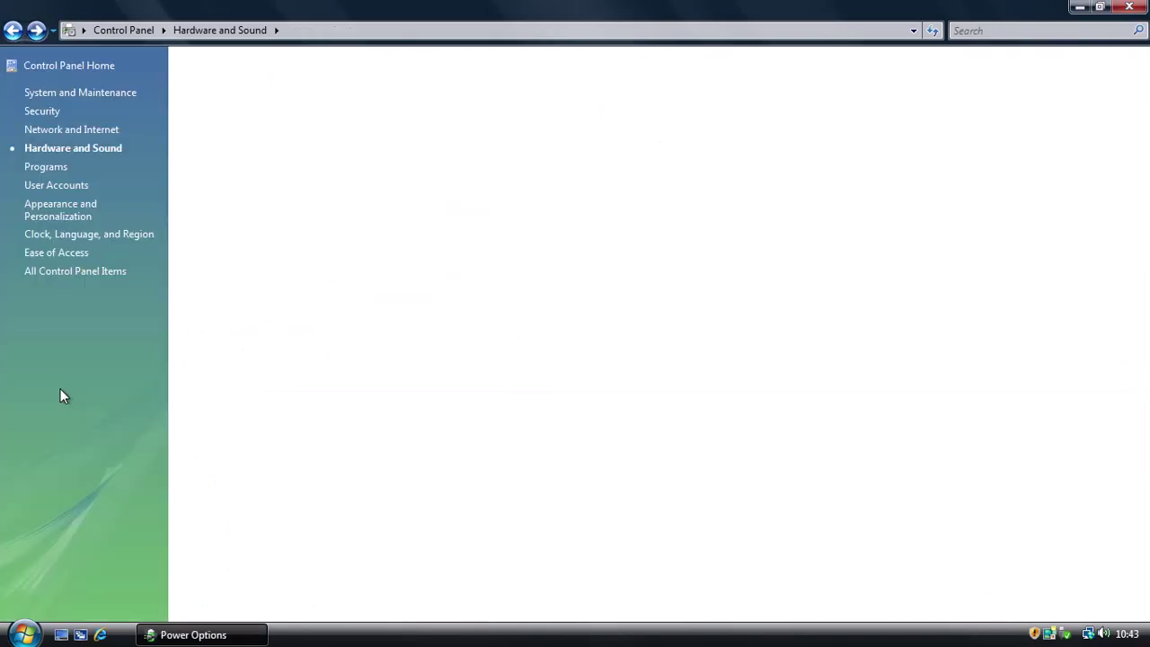
left_click(389, 335)
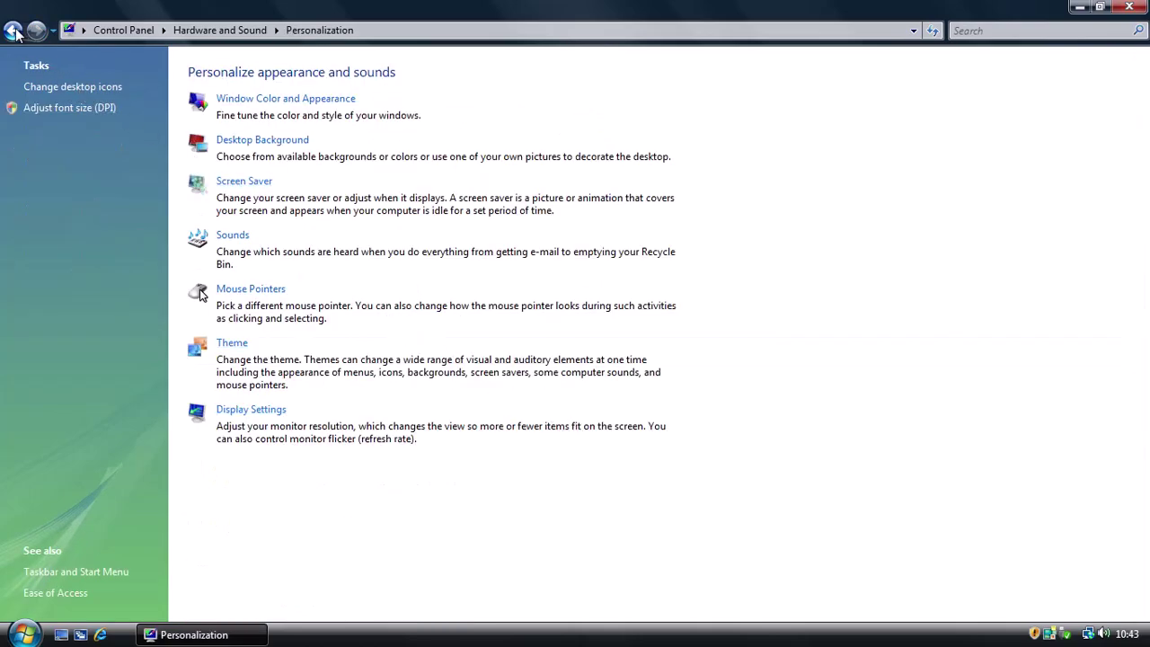
left_click(15, 33)
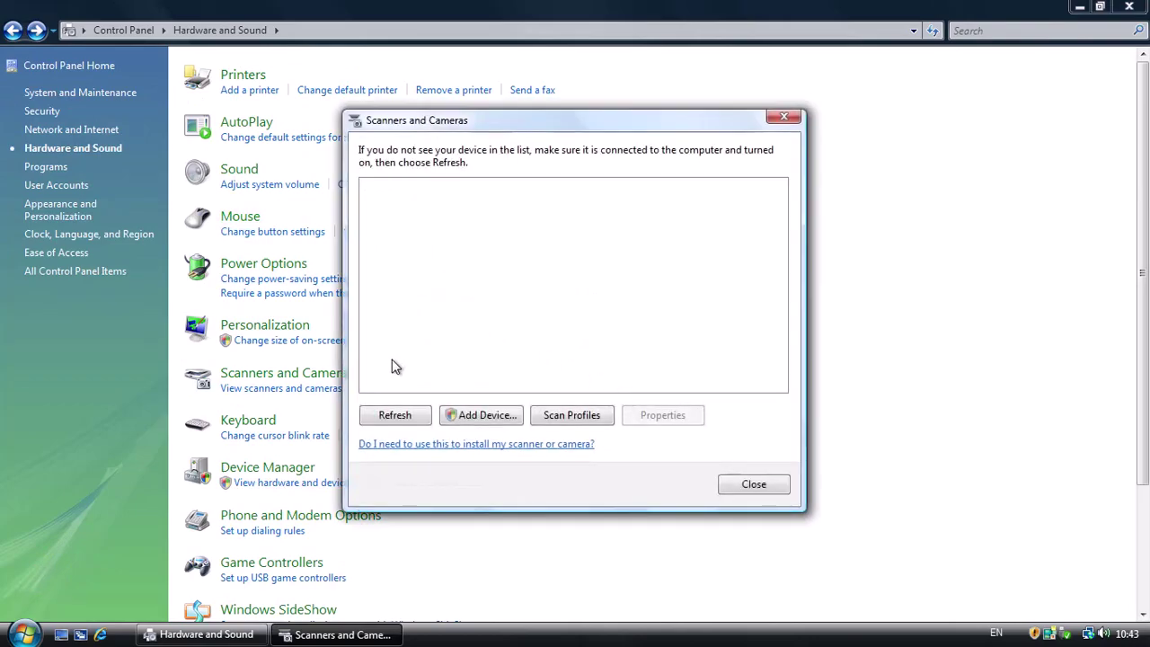
left_click(753, 484)
scroll(428, 441, "down", 1)
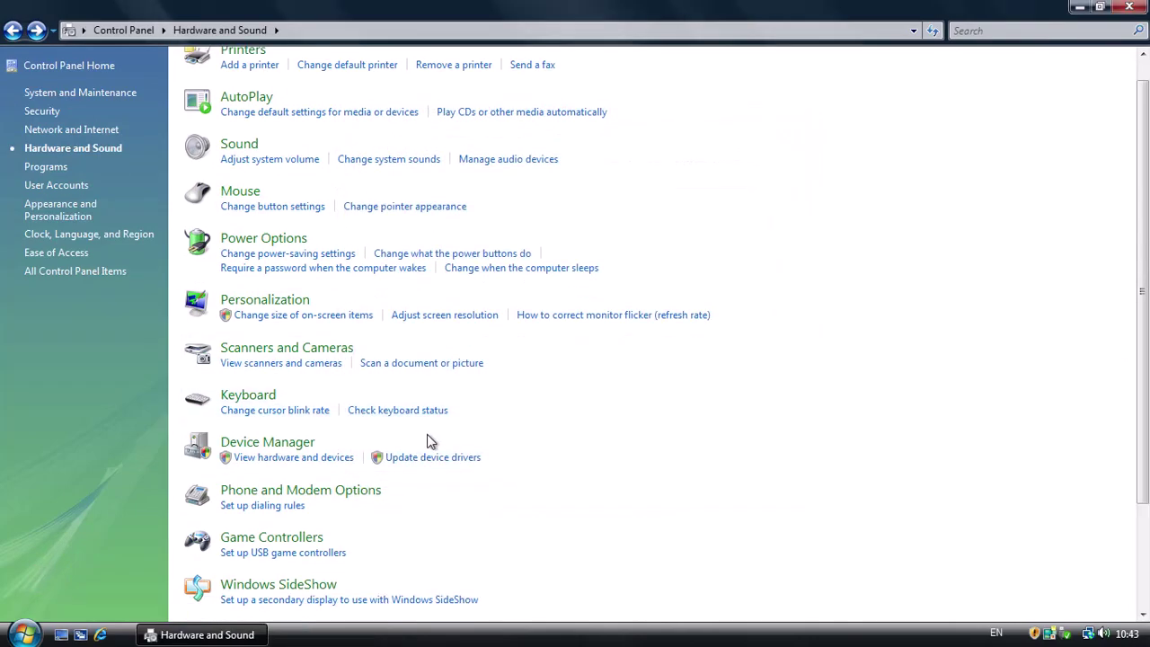
Step: View the Windows SideShow gadgets, ordered by date installed, and return to the Hardware and Sound category
scroll(429, 493, "down", 3)
left_click(444, 465)
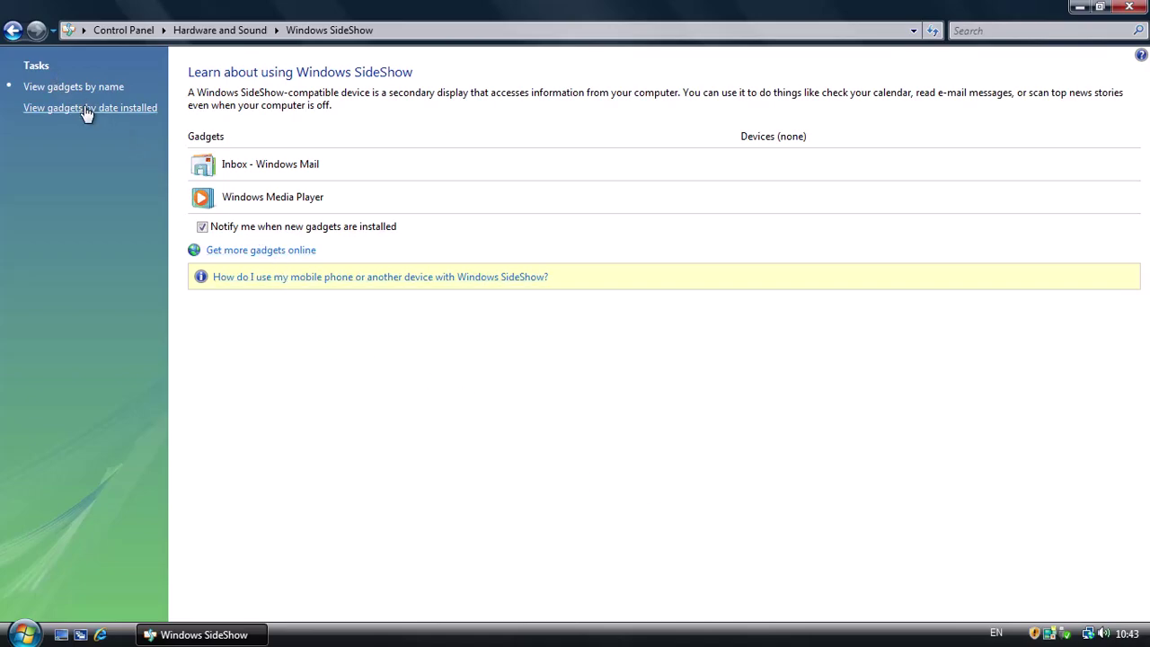
left_click(87, 109)
left_click(14, 30)
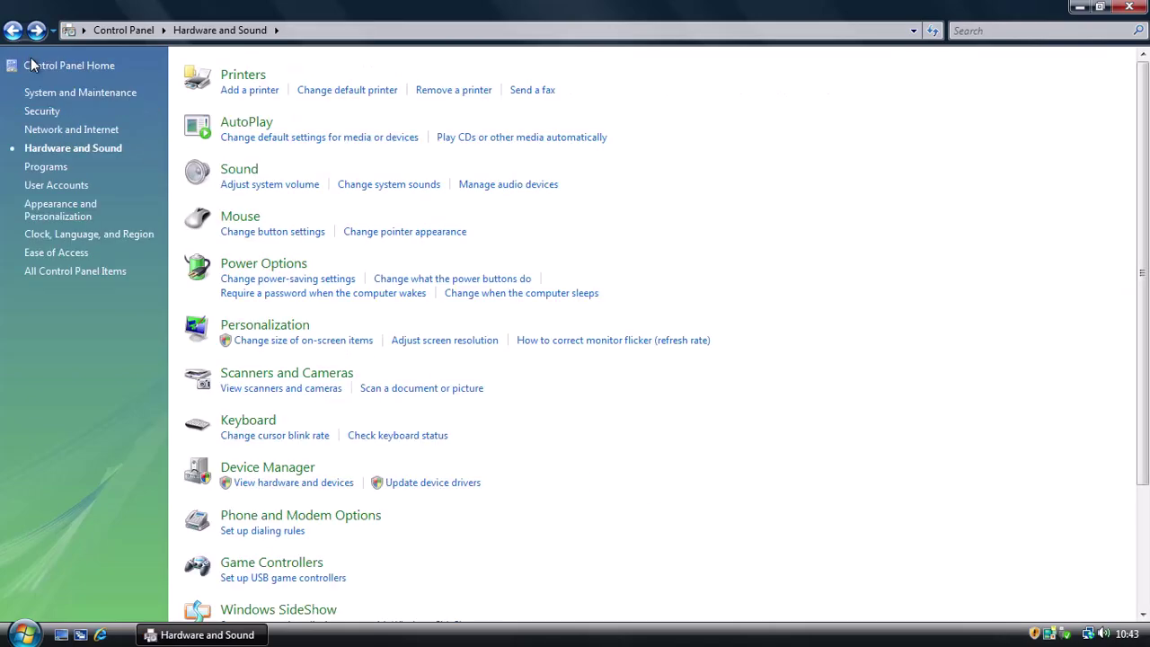
Step: View the flicks settings in Pen and Input Devices and cancel the dialog without changes
left_click(1138, 570)
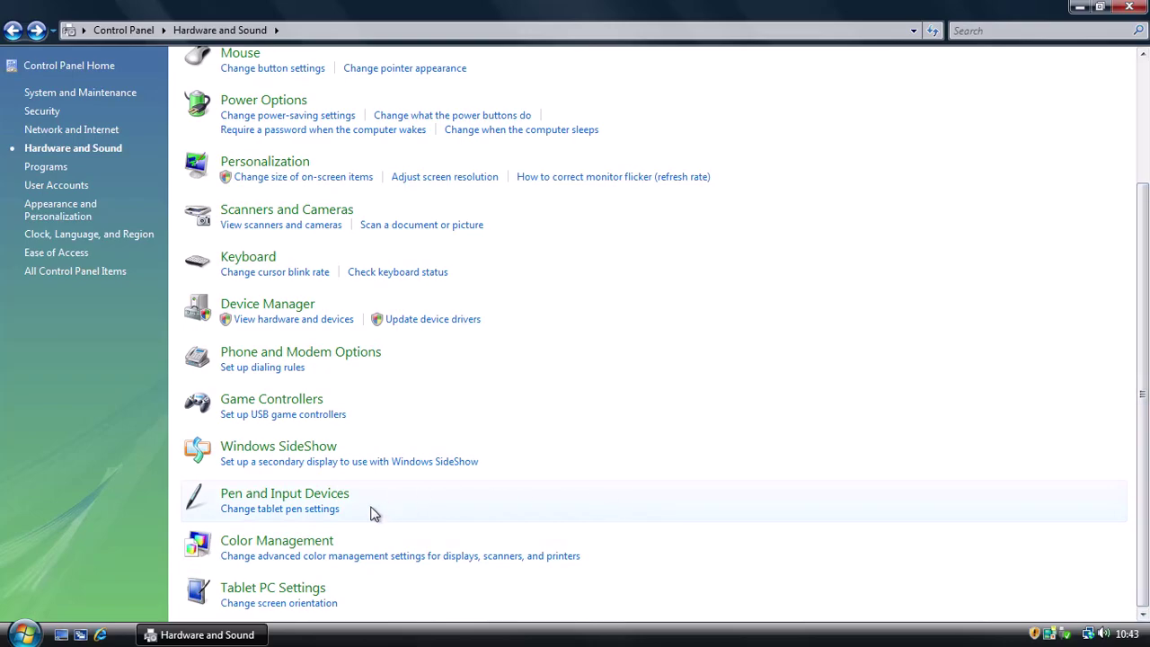
left_click(323, 508)
left_click(179, 58)
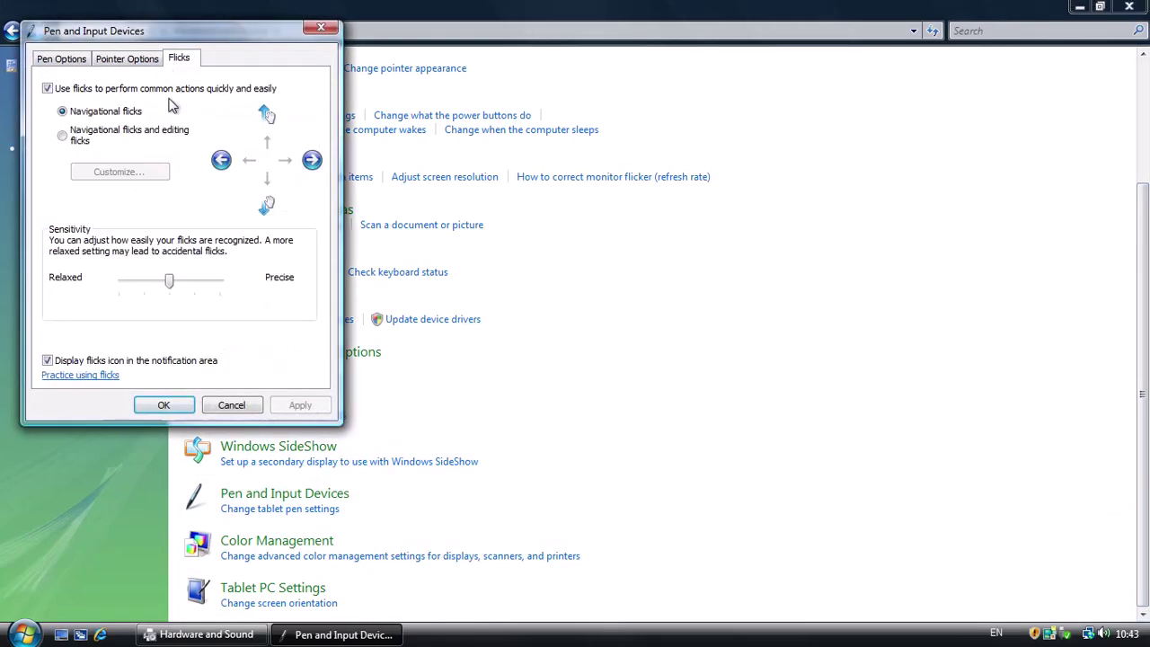
left_click(231, 404)
scroll(303, 490, "up", 3)
Step: View Programs and Features and its installed updates from the Programs category, and return to that category
left_click(47, 168)
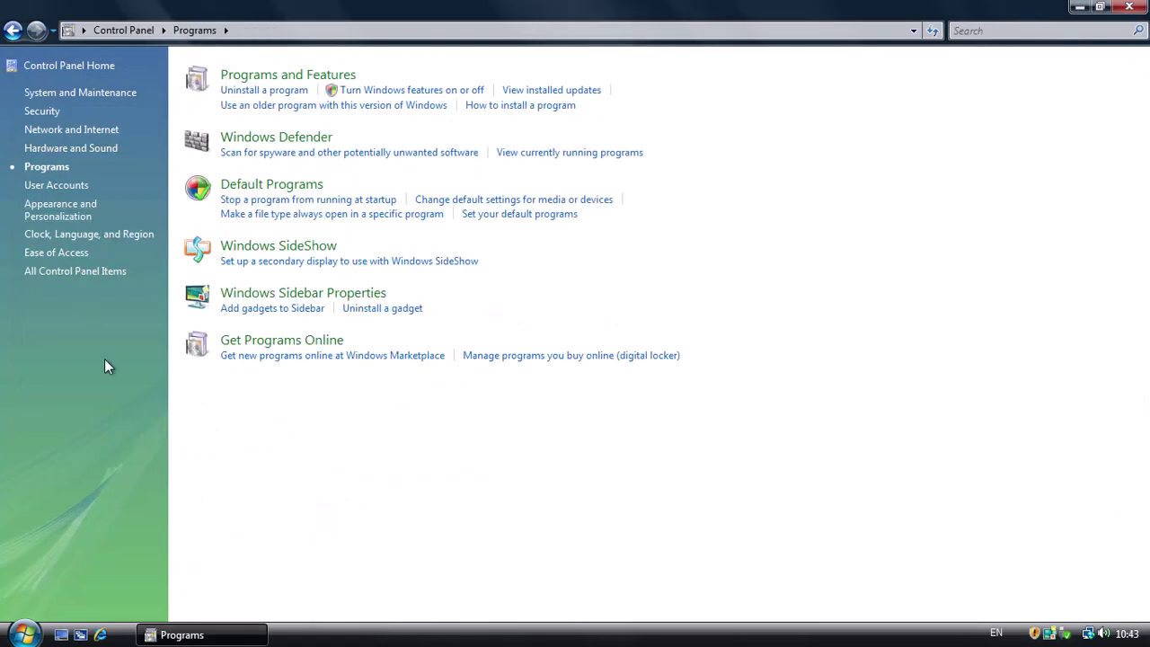
left_click(194, 108)
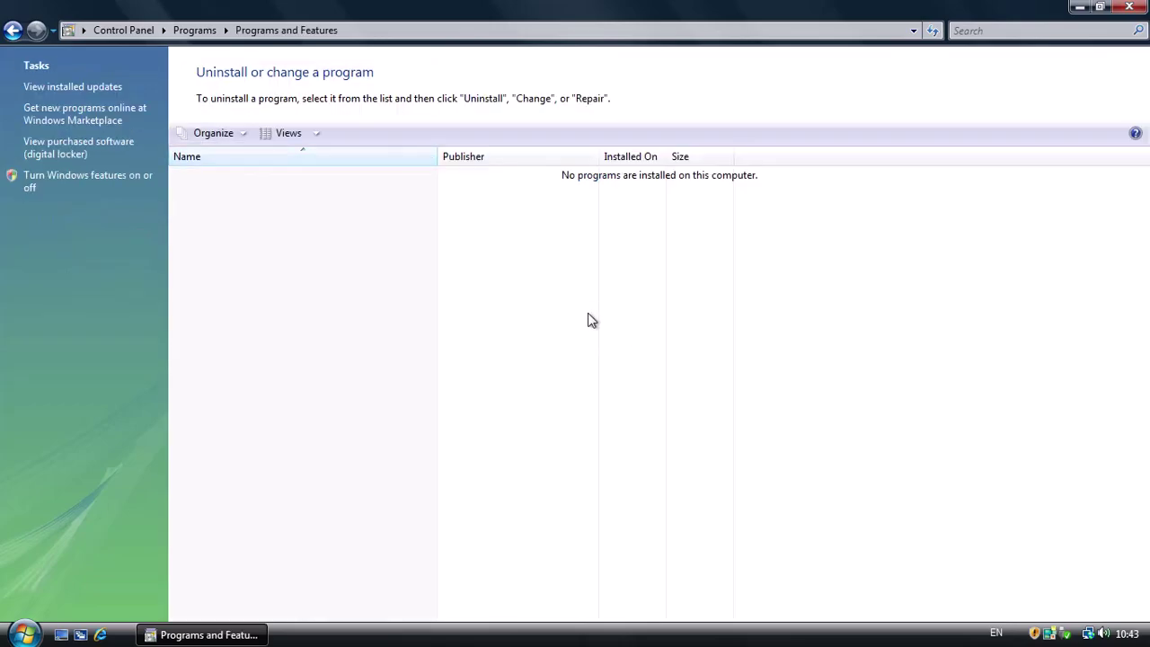
left_click(75, 87)
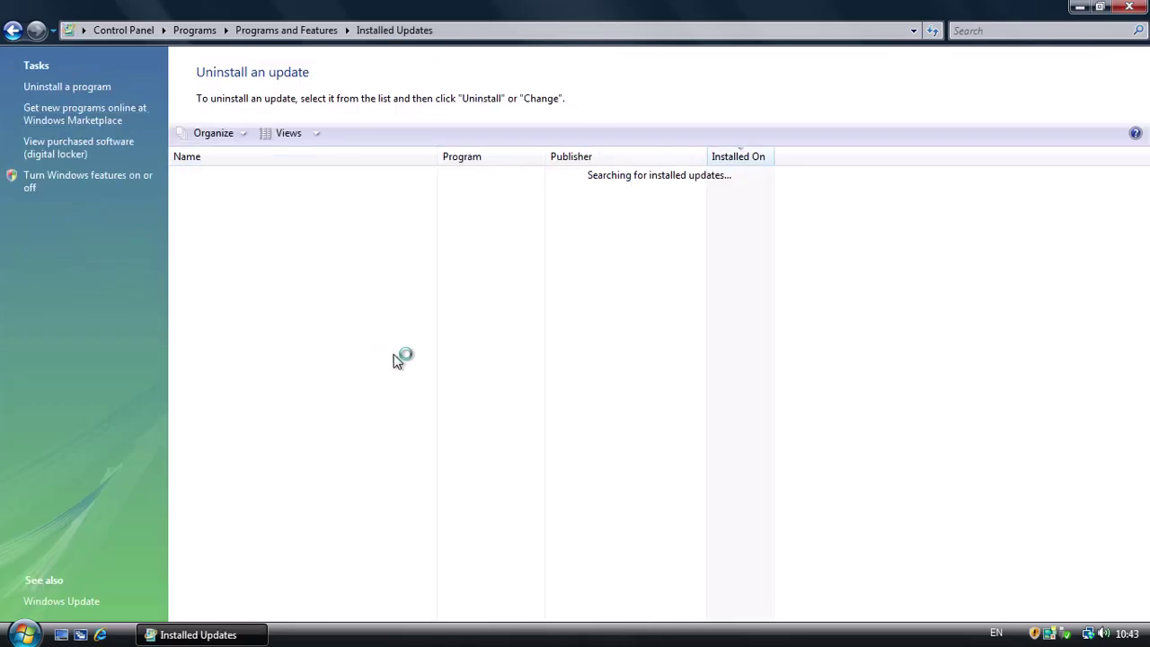
key("BackSpace")
key("BackSpace")
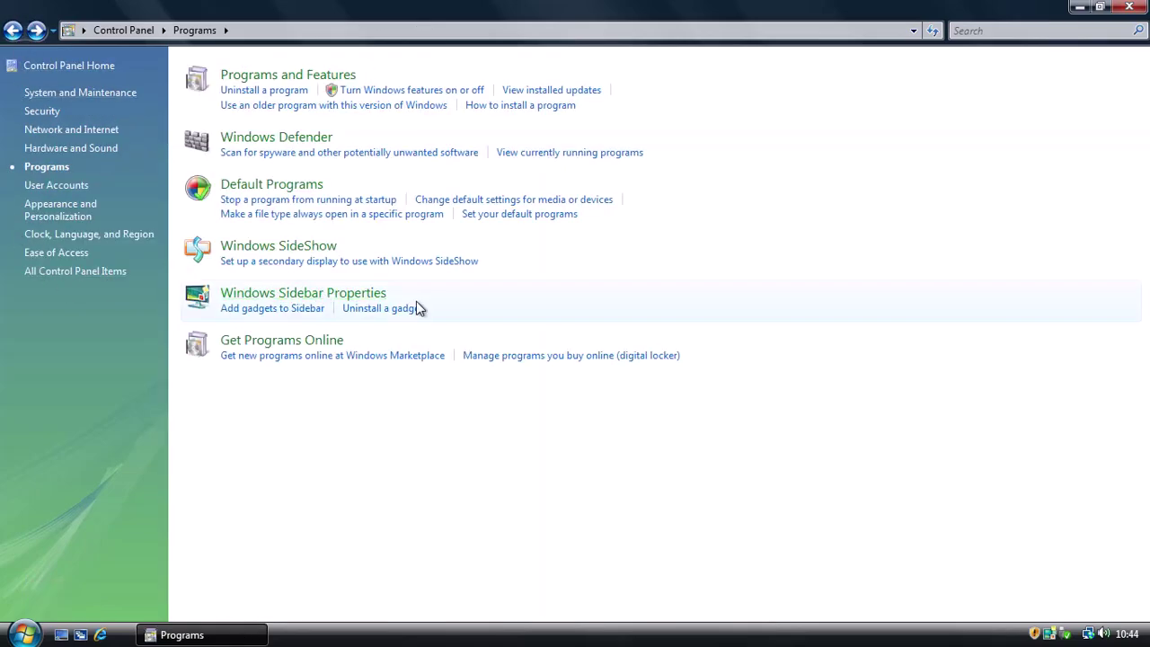
Step: Open the gadget gallery from Windows Sidebar Properties and minimize the Programs window to reveal it on the desktop
left_click(416, 305)
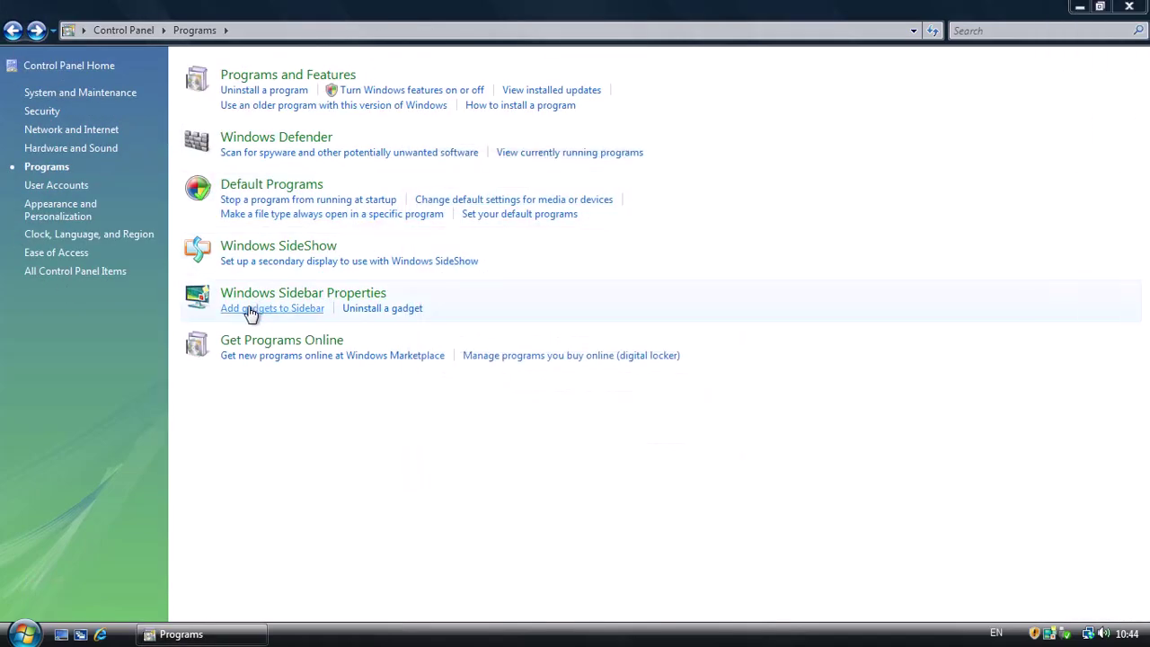
left_click(252, 310)
left_click(1000, 13)
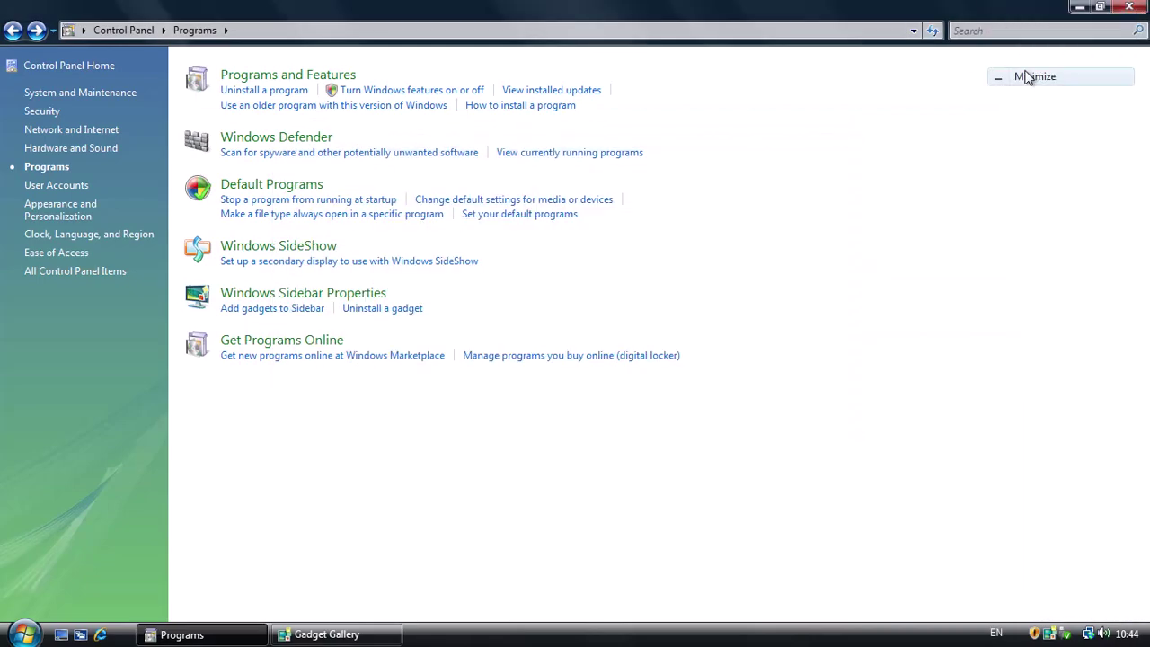
left_click(1027, 77)
Step: Add the Calendar and Contacts gadgets from the gallery to the Sidebar
left_click_drag(398, 275, 394, 85)
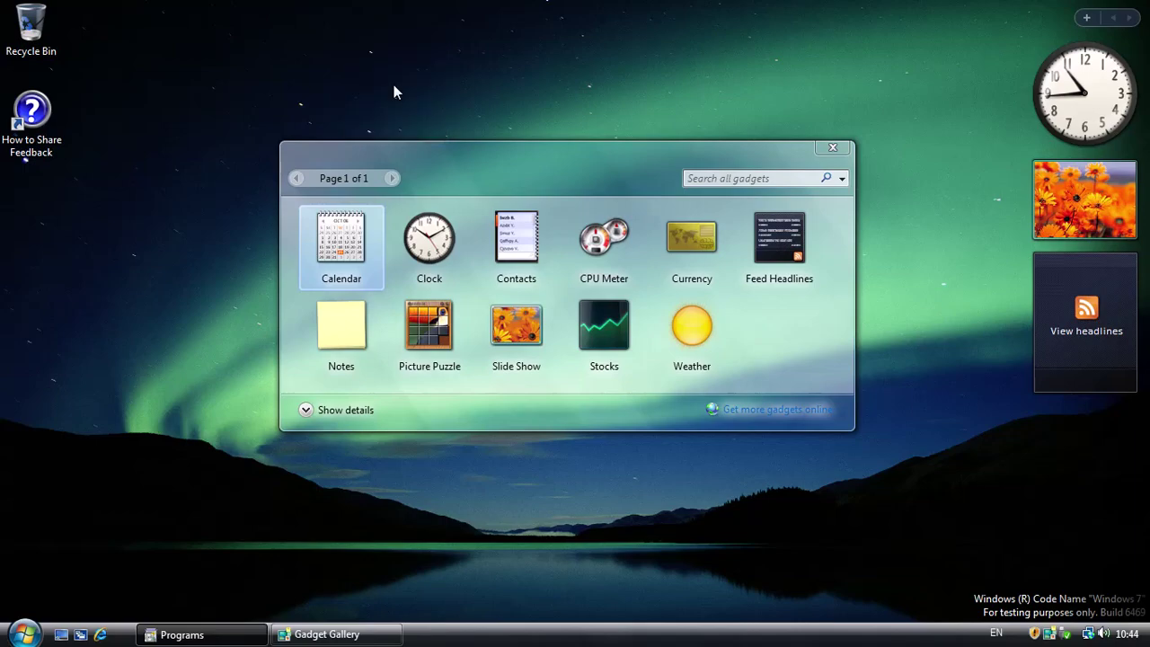
left_click_drag(461, 67, 1048, 199)
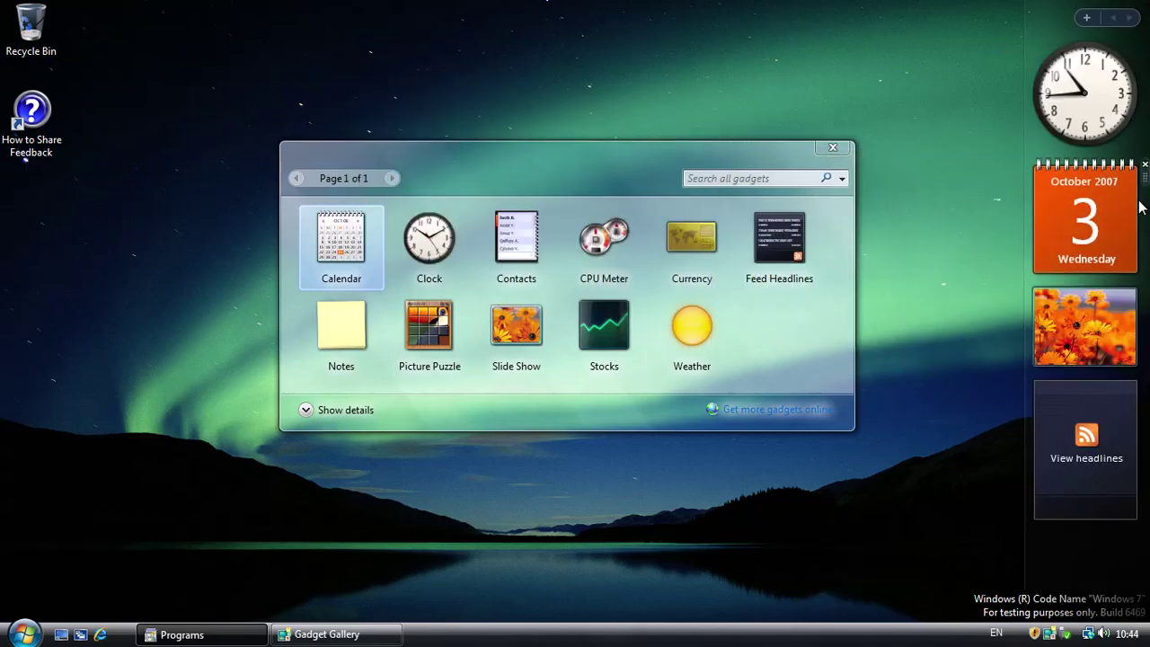
left_click_drag(517, 241, 932, 501)
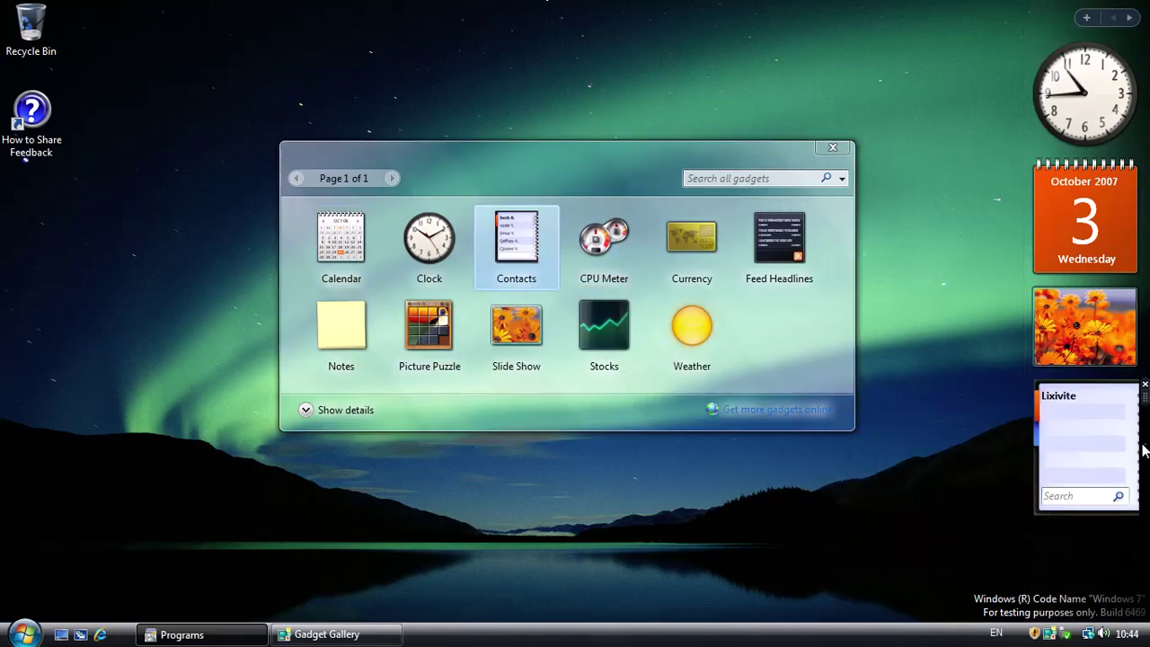
Step: Place another gadget and the CPU Meter on the desktop, and close the CPU Meter gadget
left_click_drag(575, 310, 422, 283)
left_click_drag(599, 257, 751, 113)
left_click(862, 59)
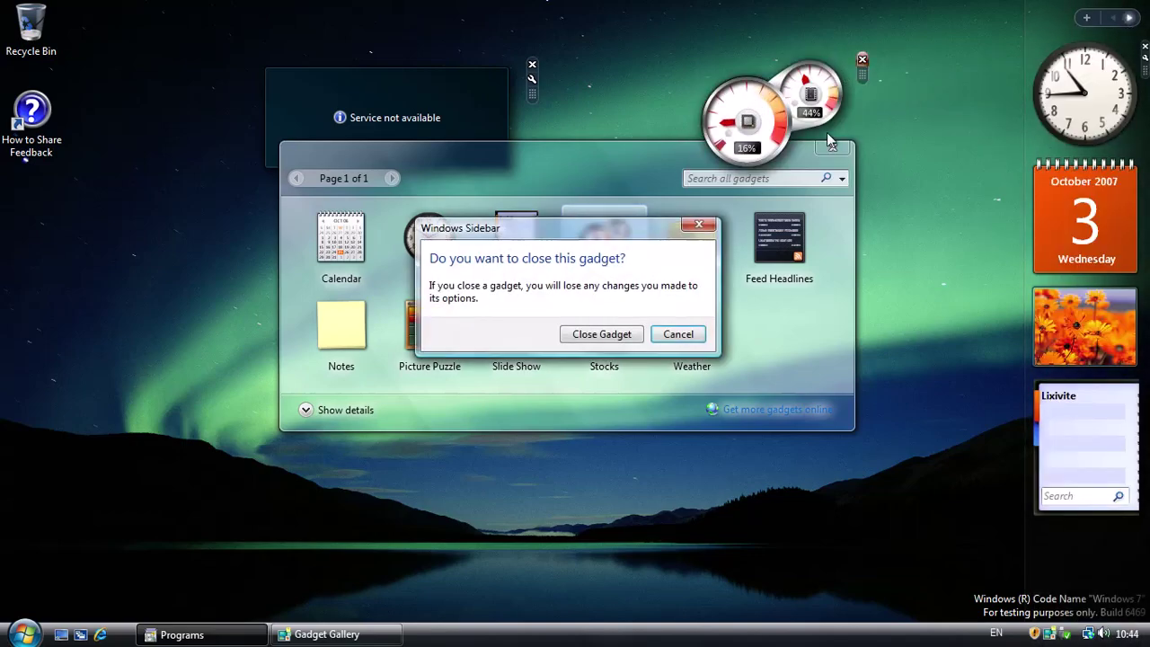
left_click(621, 332)
Step: View the Sidebar's second page, return to the first, and remove the remaining gadget from the desktop
left_click(1130, 18)
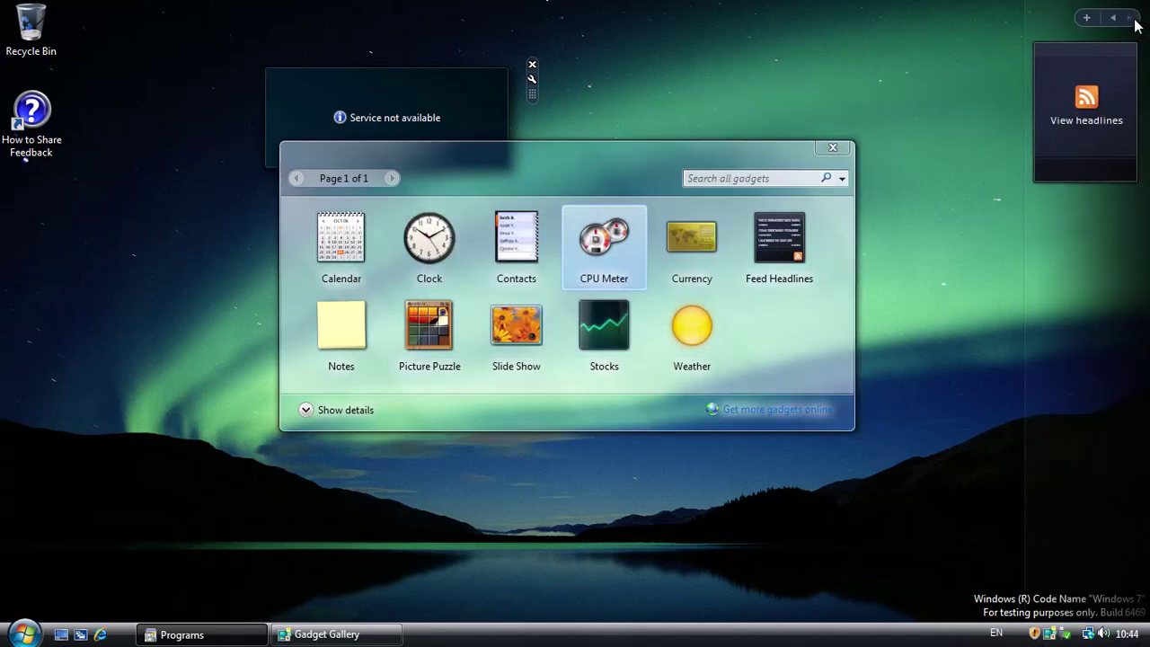
left_click(1113, 18)
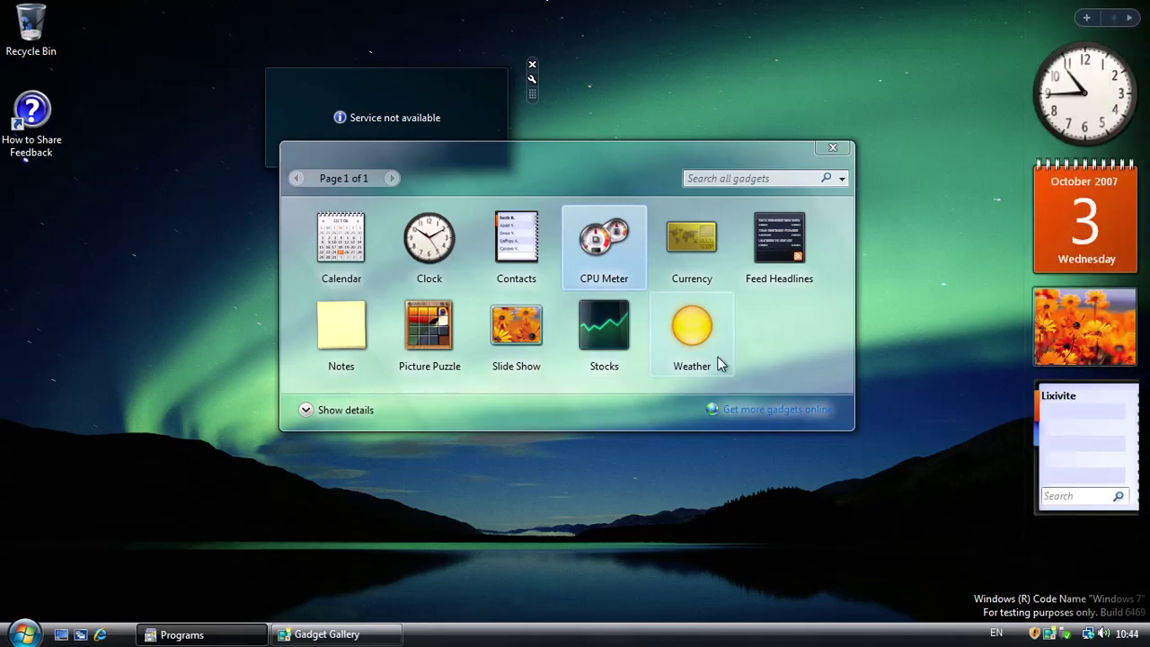
left_click_drag(399, 94, 1078, 440)
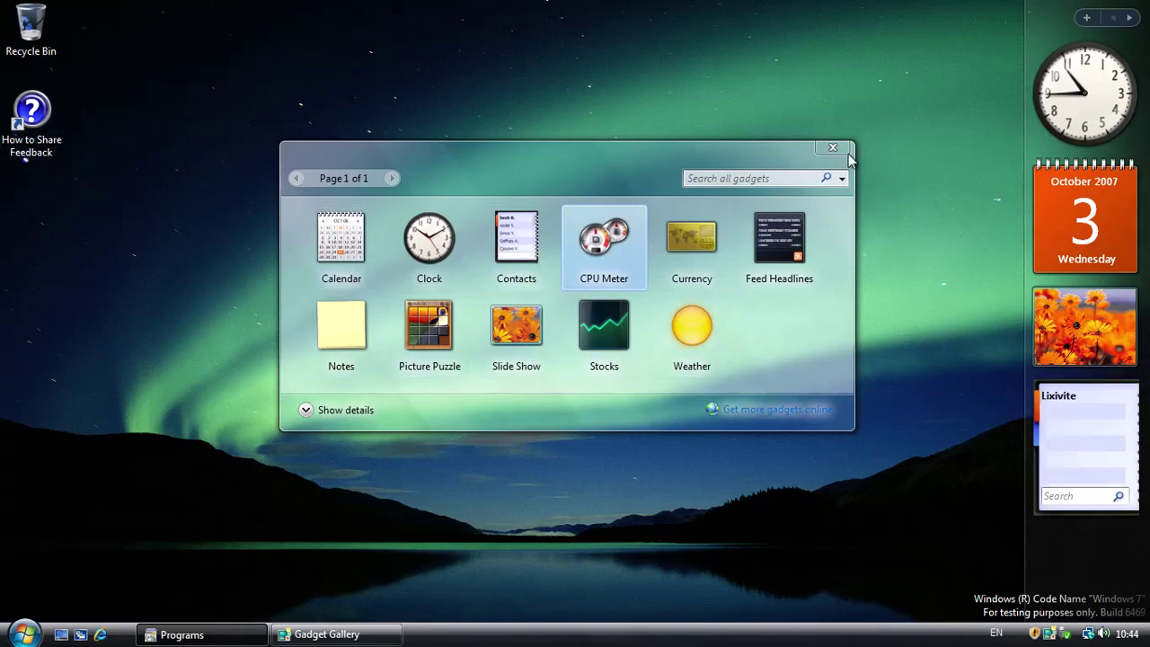
Step: Show the CPU Meter's details in the gadget gallery, close the gallery, and restore the Programs window
left_click(290, 410)
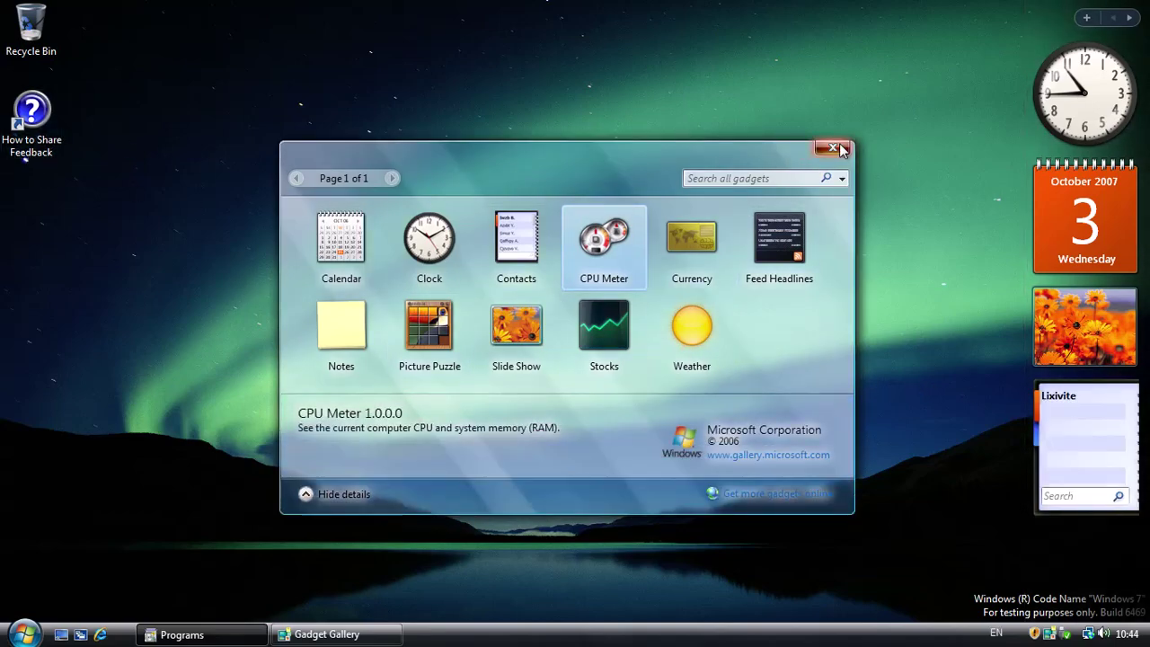
left_click(831, 148)
left_click(253, 639)
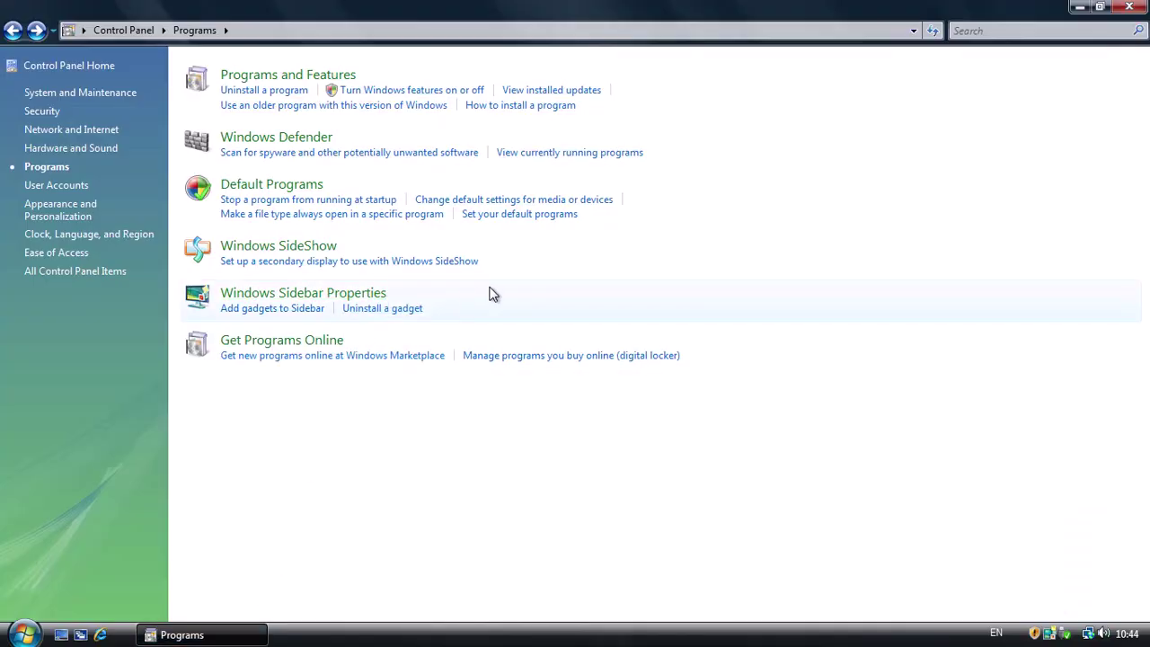
Step: View the list of running gadgets in Windows Sidebar Properties, close the dialog, and return to the Programs category
left_click(493, 294)
left_click(580, 328)
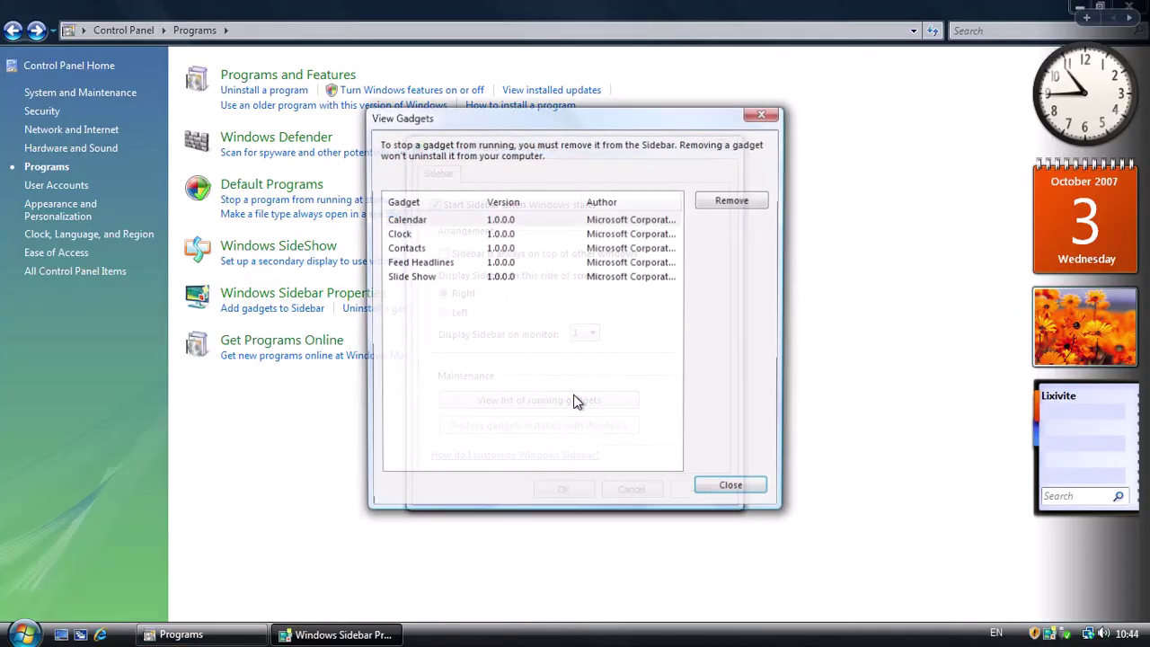
left_click(763, 115)
left_click(372, 637)
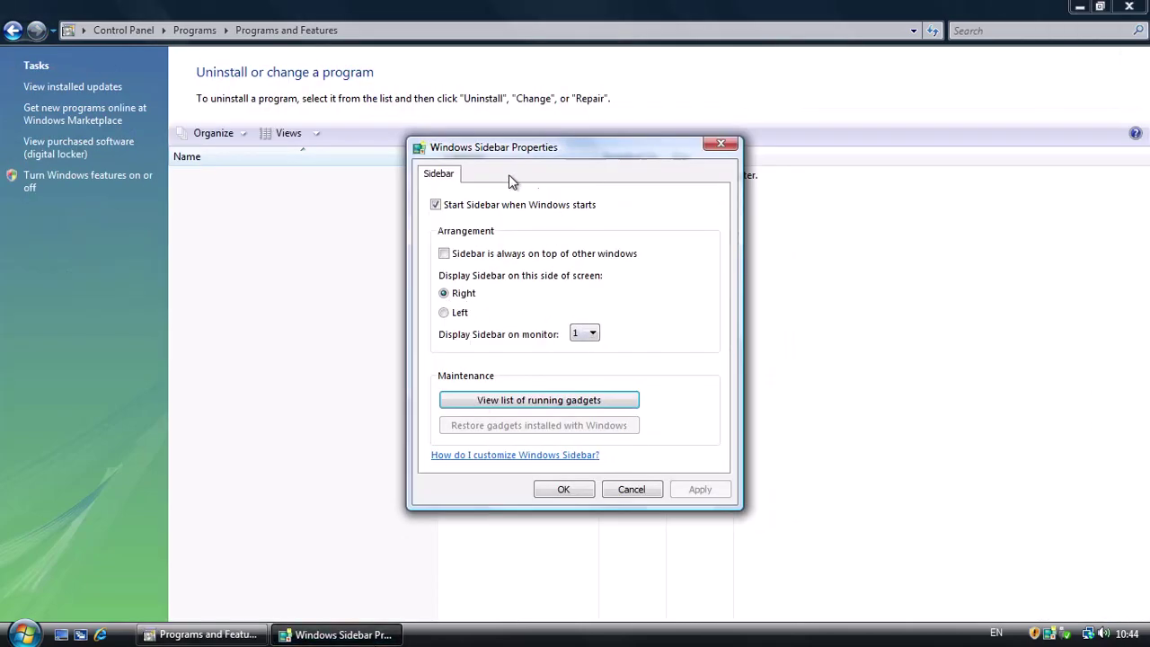
left_click(13, 31)
left_click(720, 144)
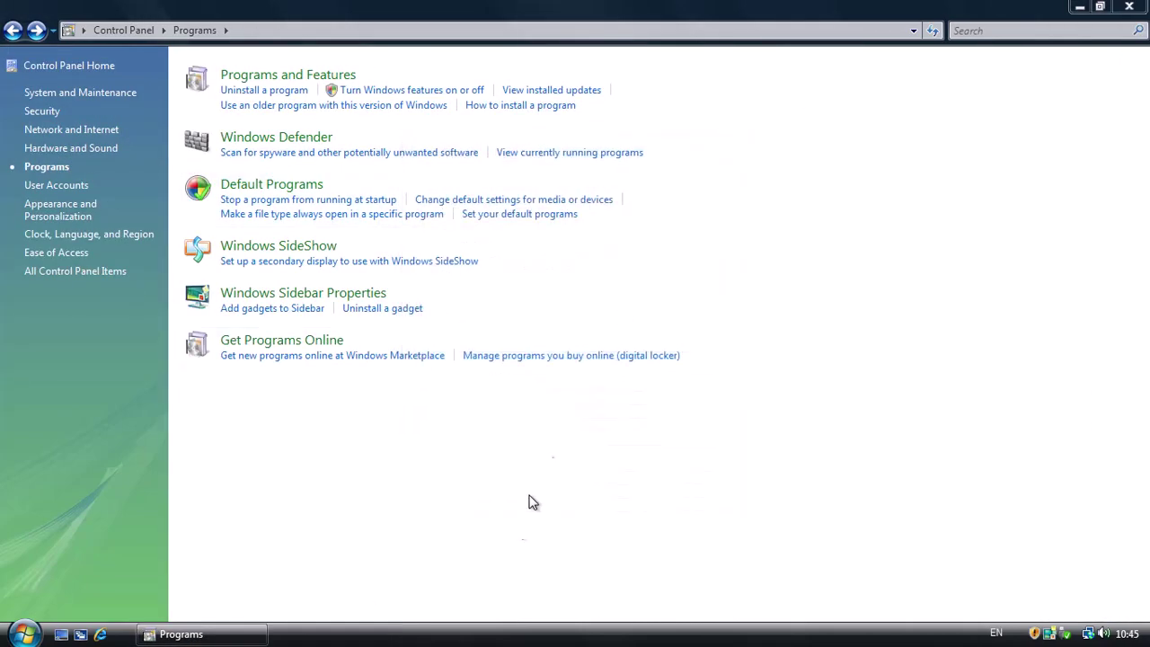
Step: View the Default Programs page and the Windows Defender window, leaving each without changes
left_click(269, 184)
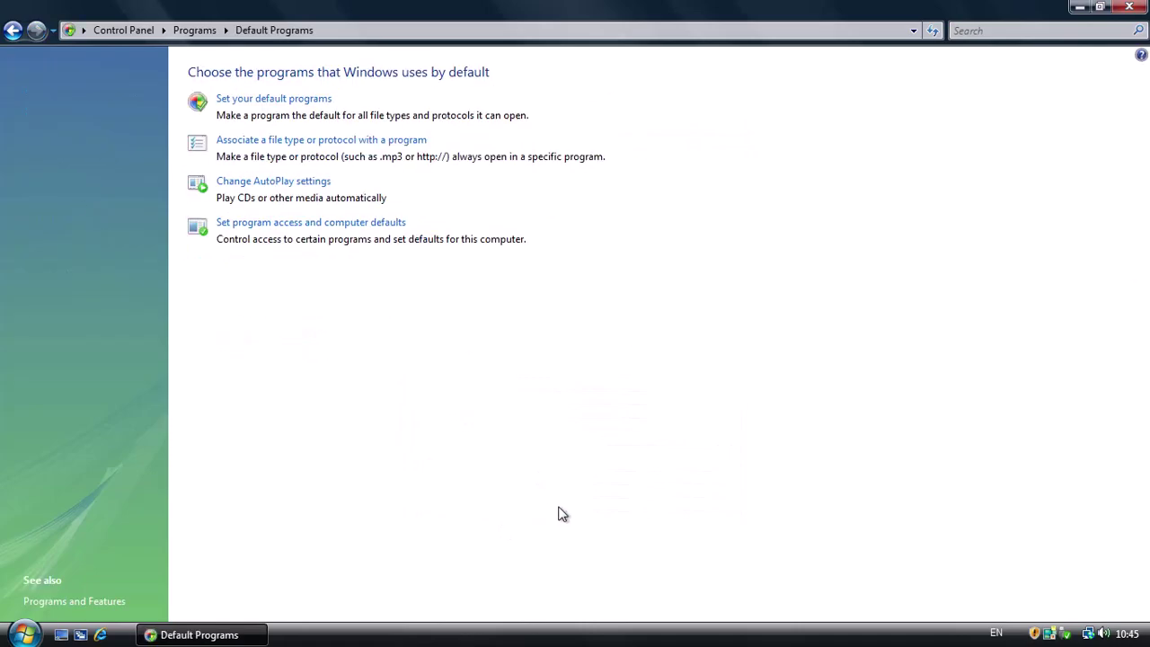
left_click(12, 31)
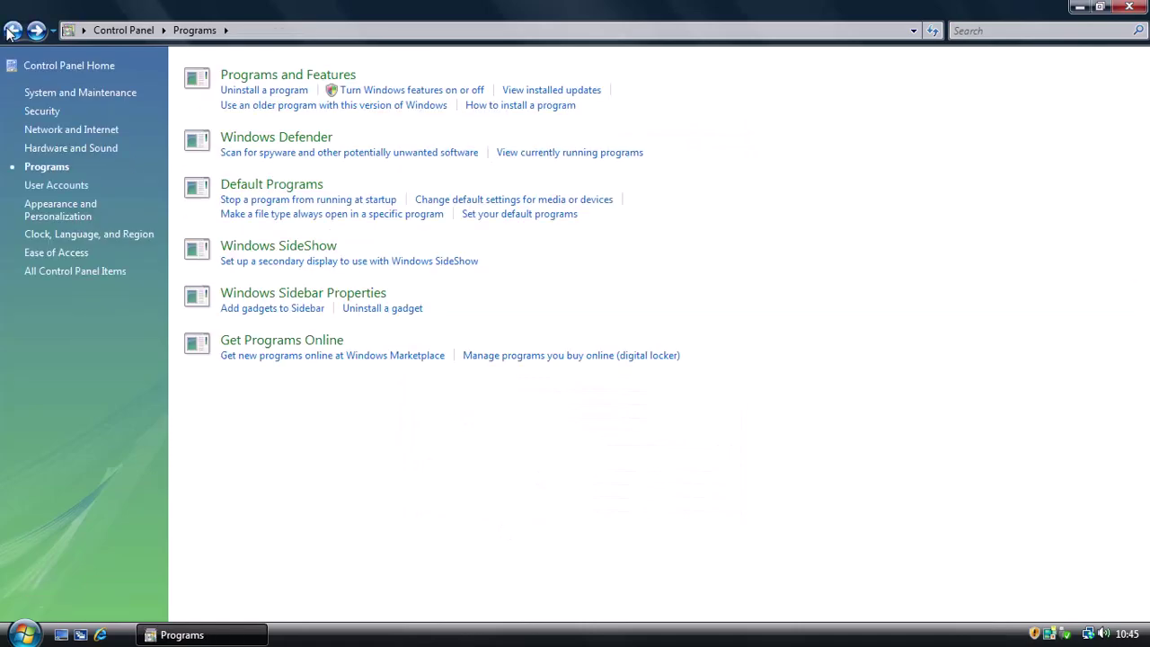
left_click(190, 146)
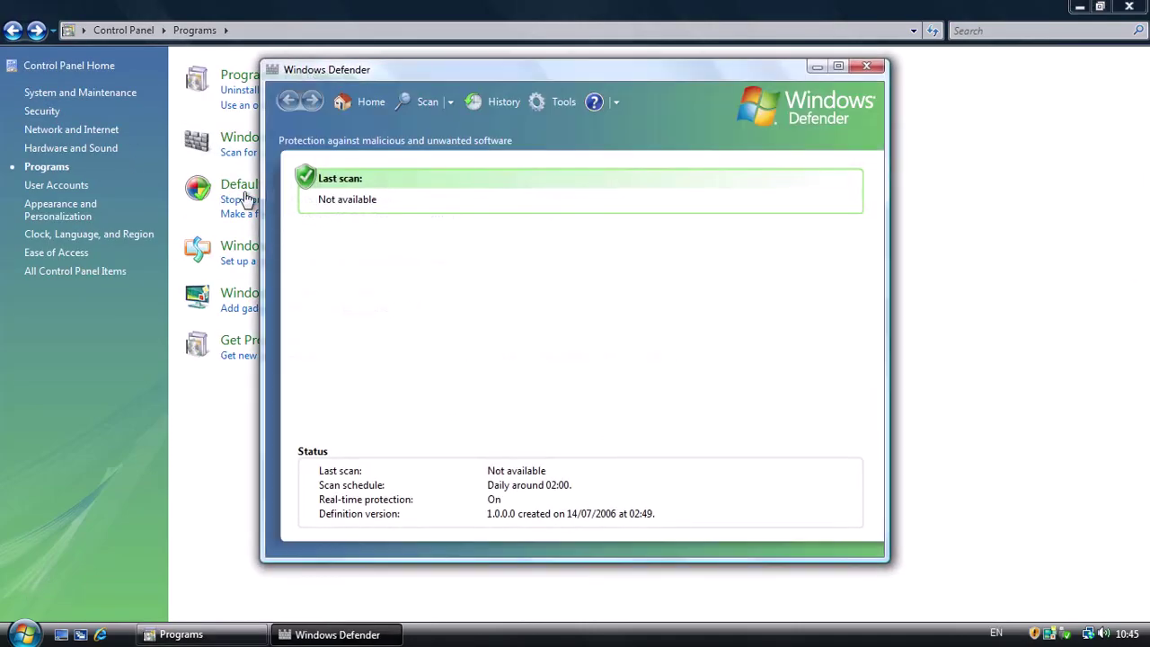
left_click(880, 71)
Step: Open the page for managing other user accounts, approving the permission request, and return to the User Accounts page
left_click(40, 185)
left_click(752, 85)
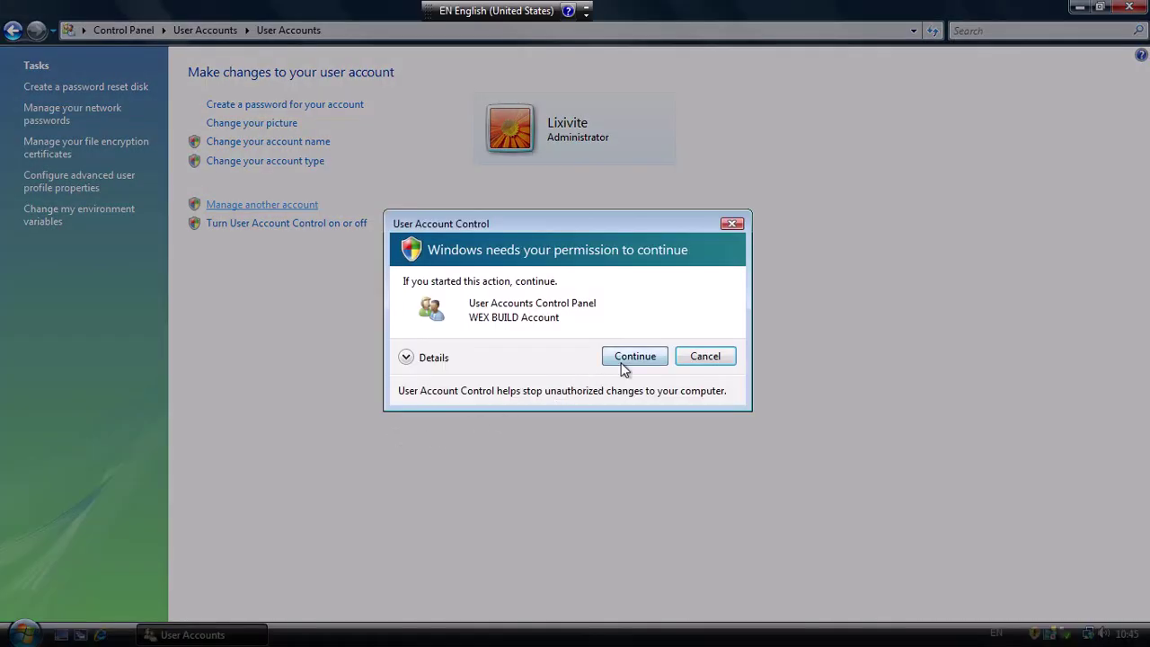
left_click(635, 356)
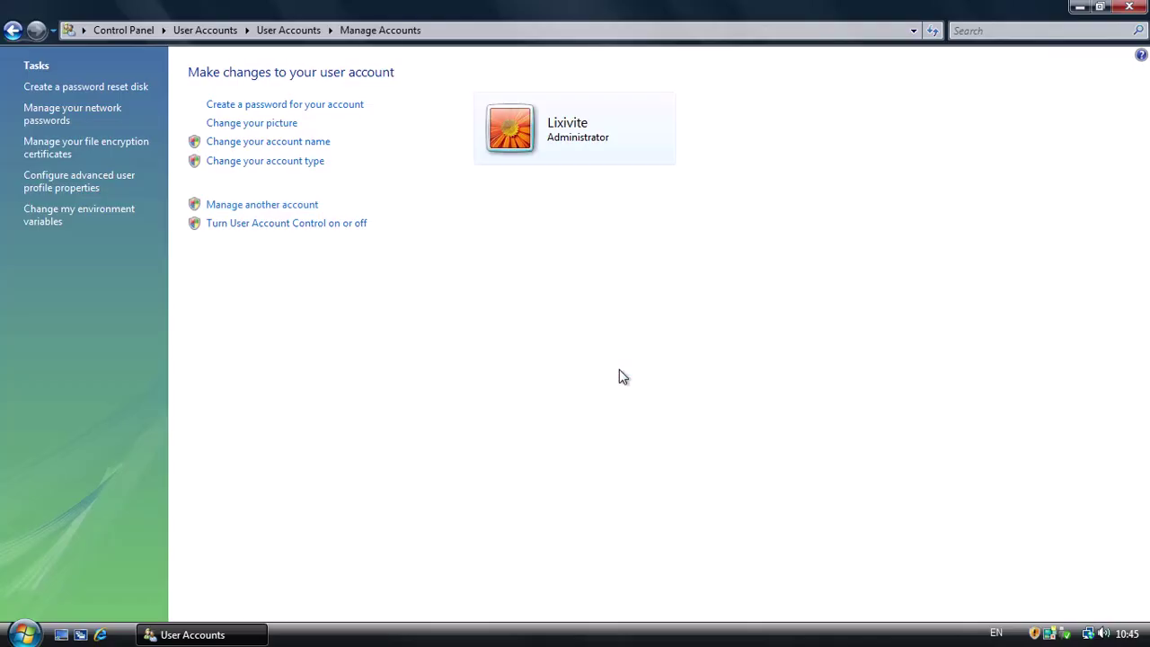
left_click(12, 33)
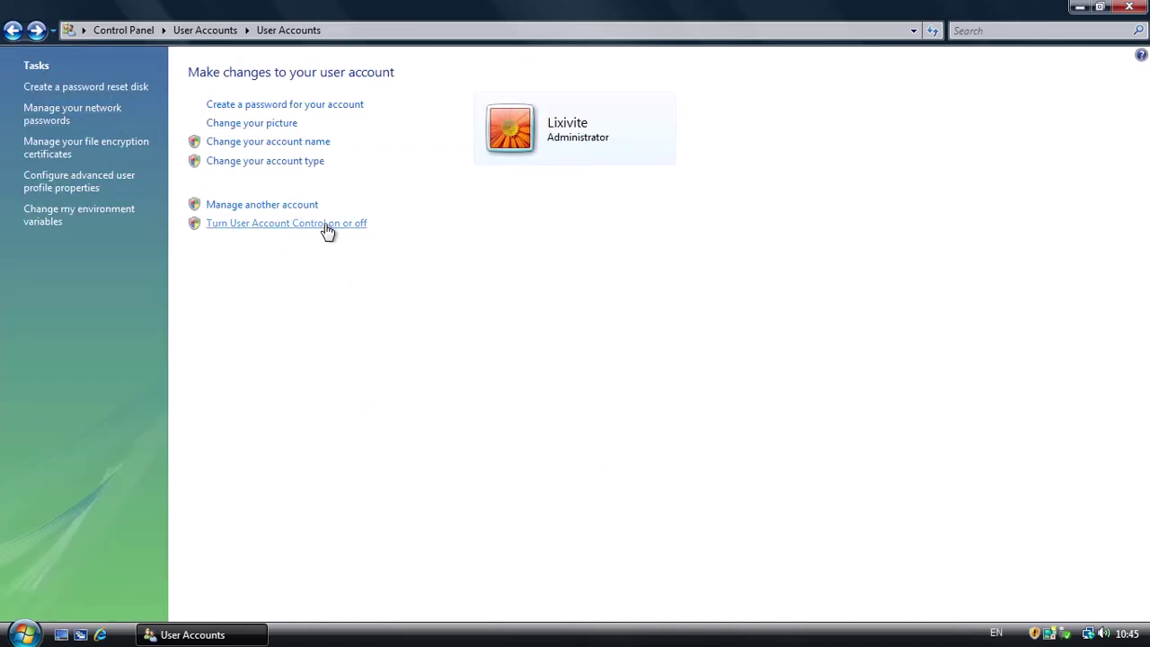
Step: Open the setting for turning User Account Control on or off, approve the request, and return to the User Accounts category
left_click(326, 223)
left_click(633, 356)
left_click(13, 31)
left_click(13, 32)
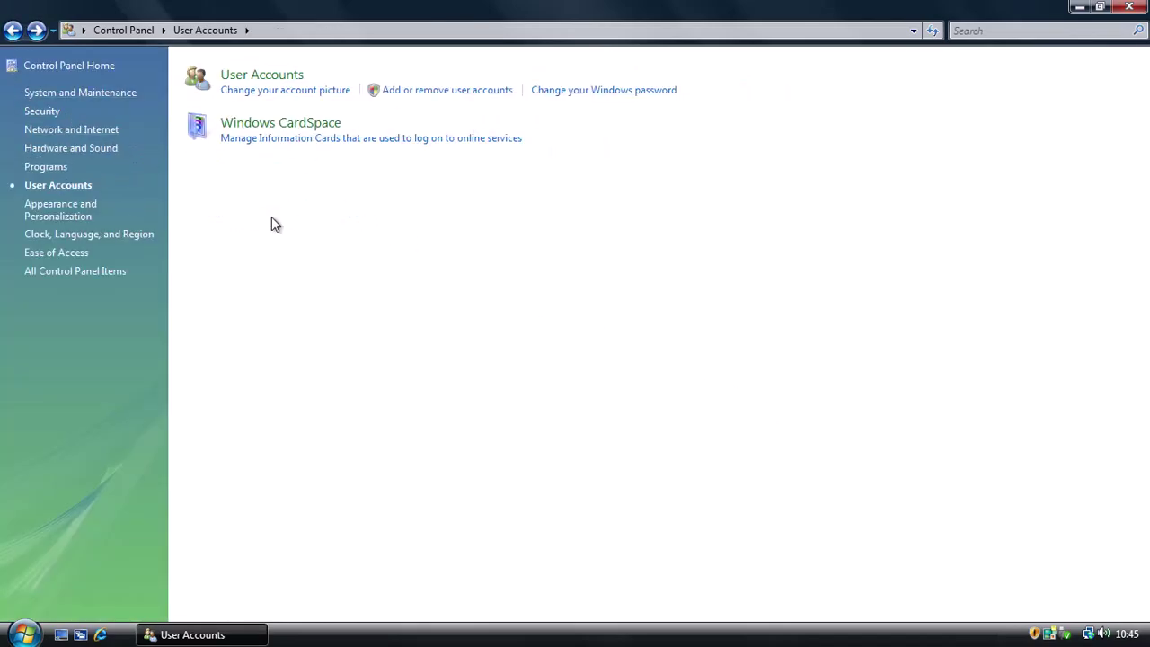
Step: View the Taskbar and Start Menu properties under Appearance and Personalization, and show all programs in the Start menu
left_click(80, 210)
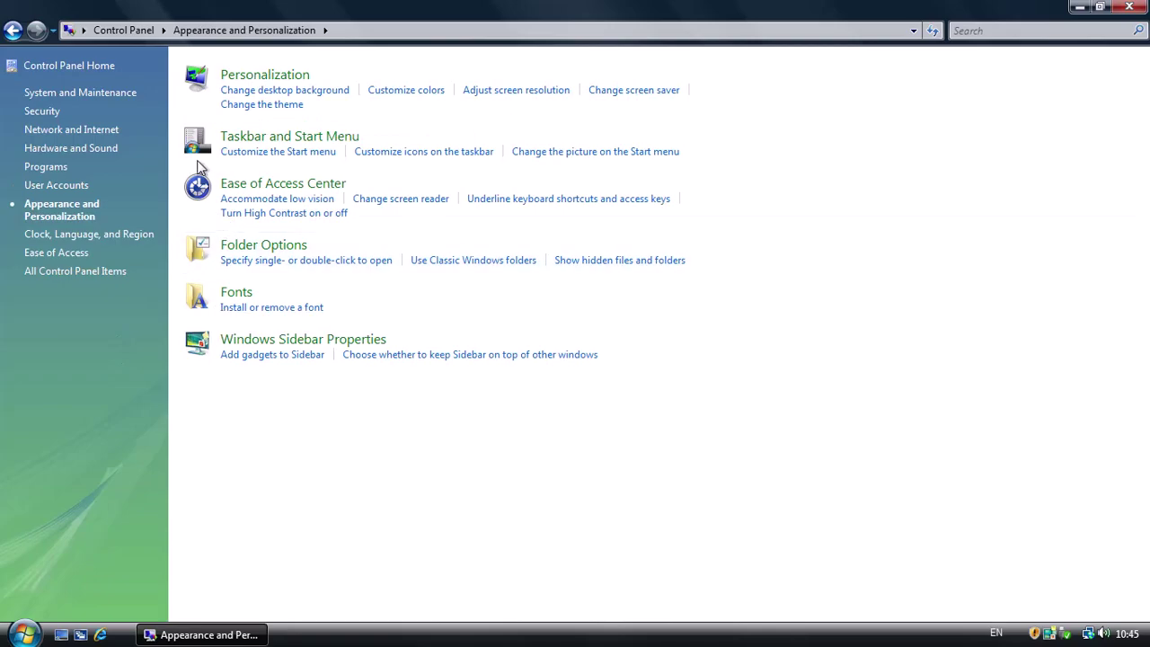
left_click(290, 136)
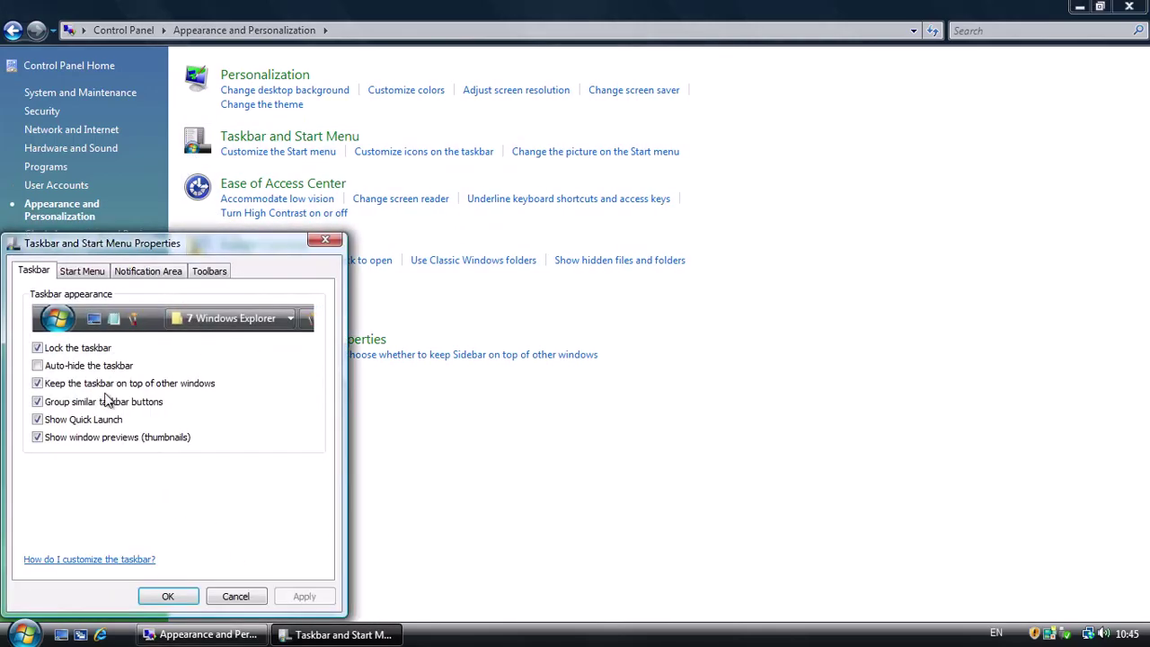
left_click(81, 270)
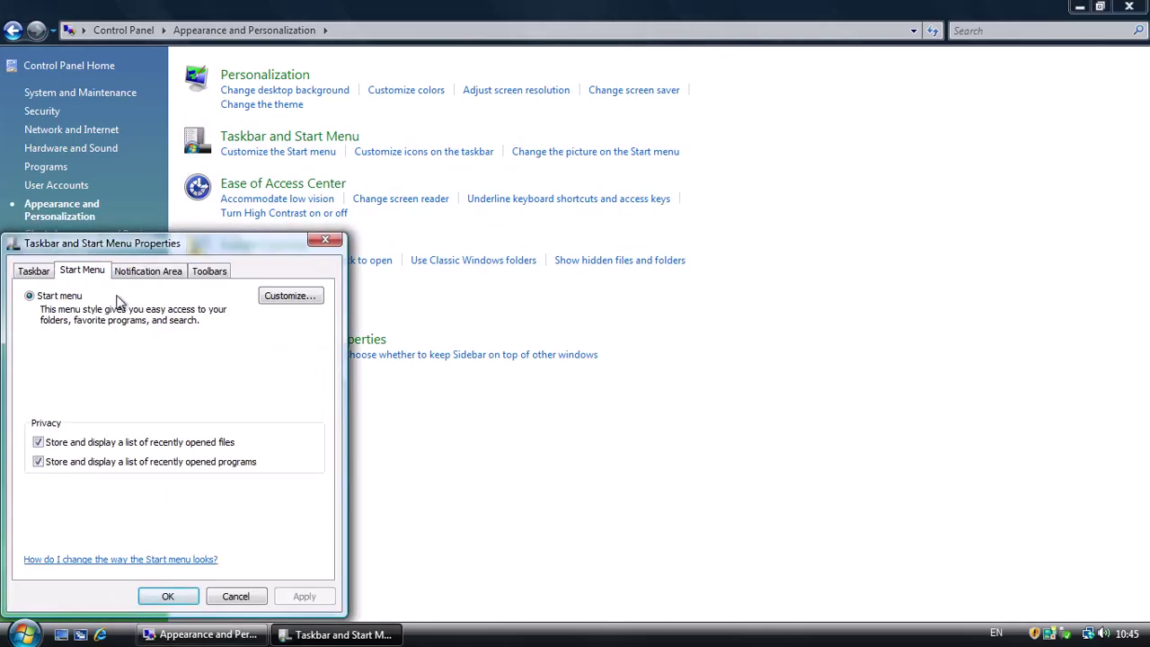
left_click(13, 634)
left_click(110, 573)
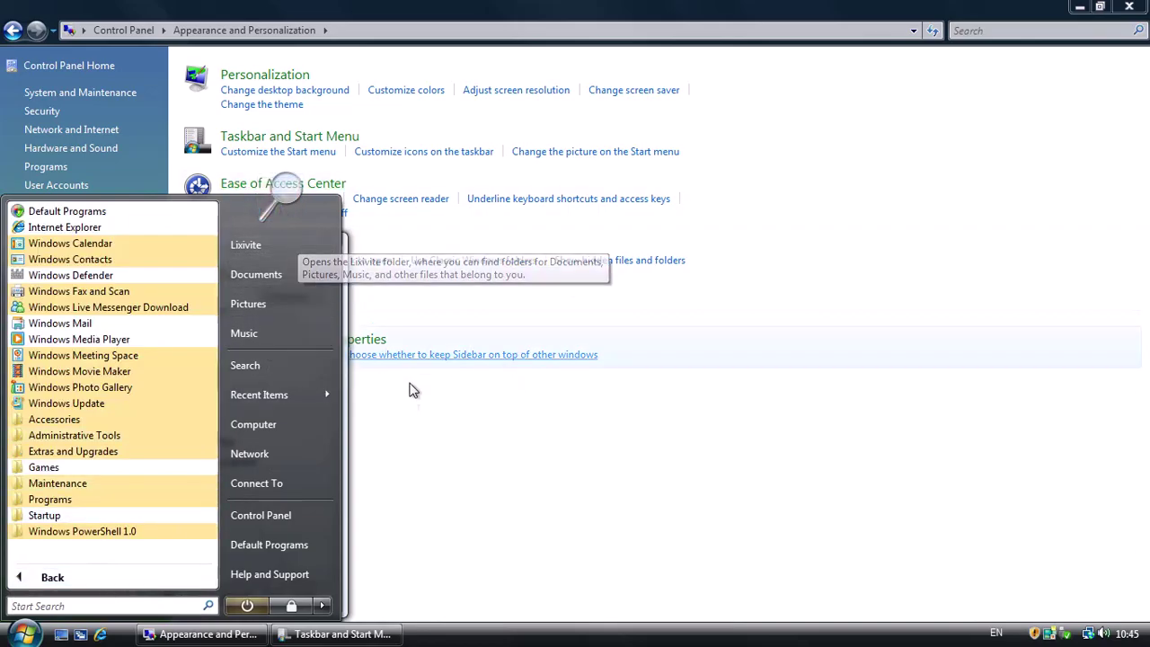
Step: Return to the Taskbar and Start Menu properties and view the notification area and toolbar options
left_click(355, 640)
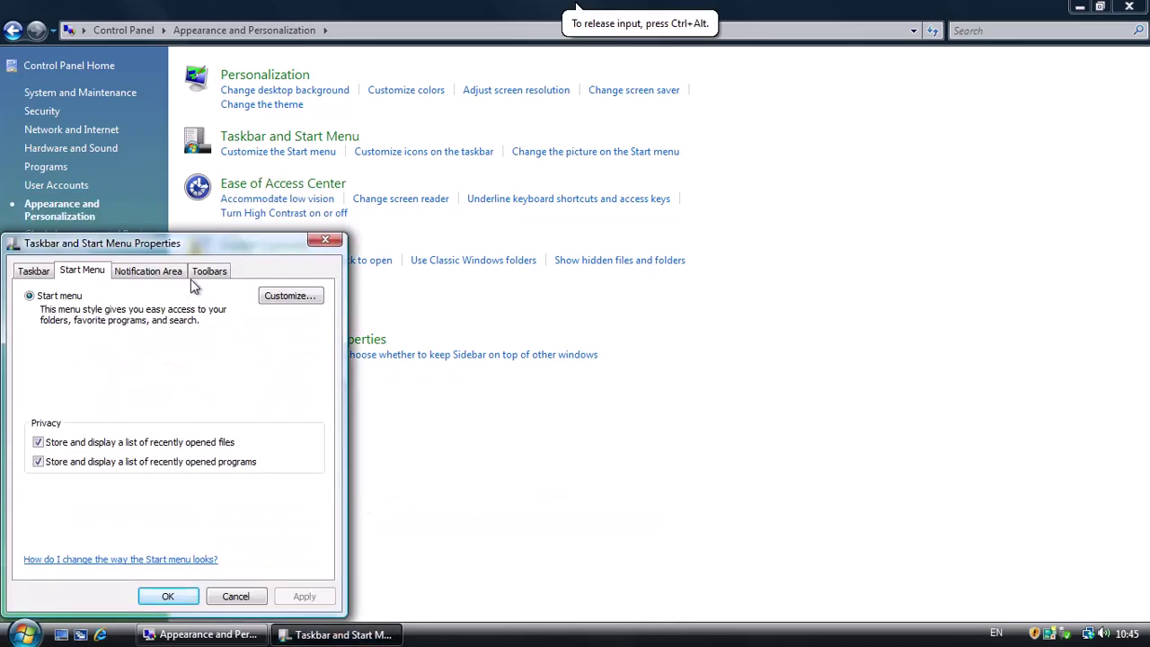
left_click(146, 272)
left_click(227, 279)
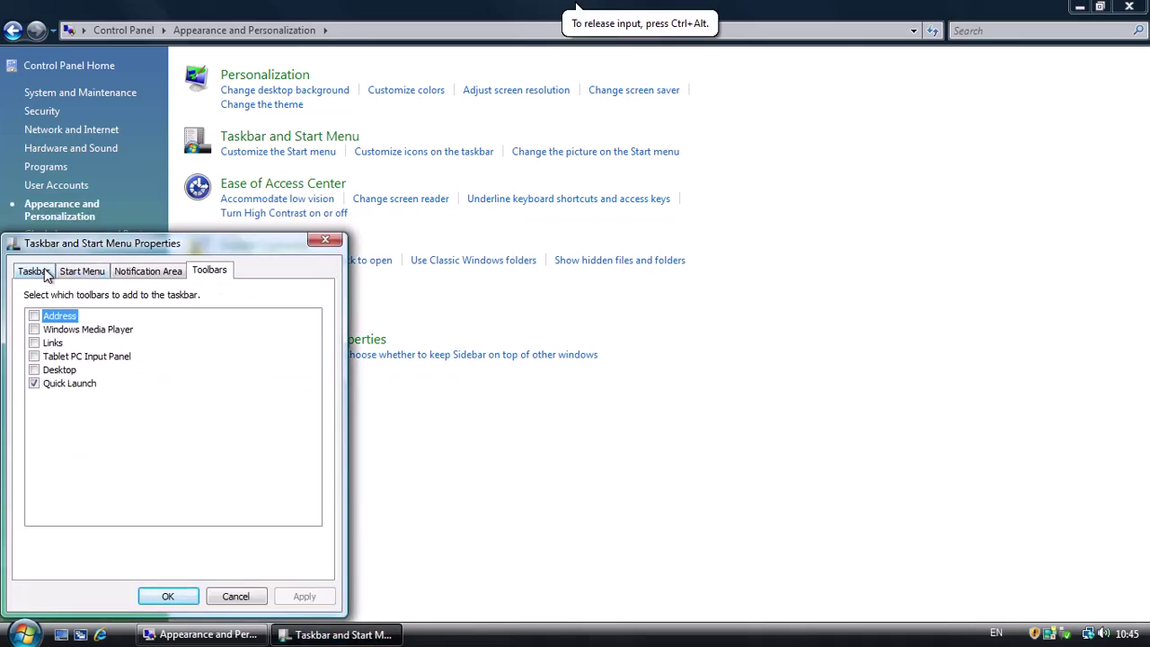
Step: View the taskbar appearance options in the Taskbar and Start Menu properties and cancel the dialog
left_click(36, 279)
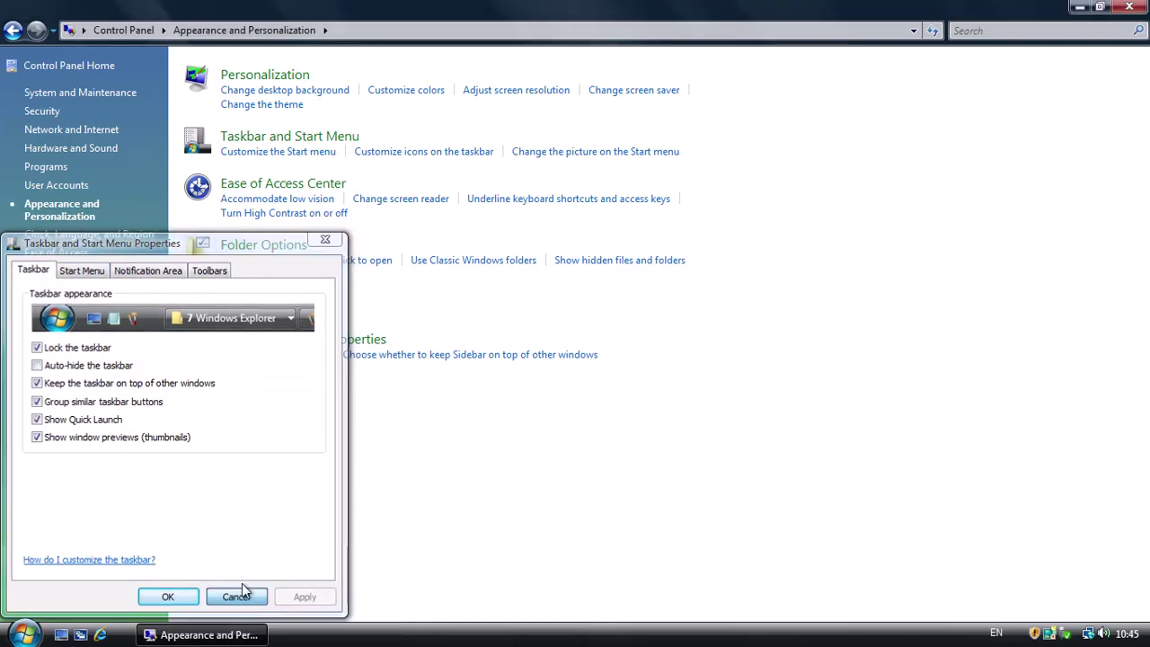
left_click(238, 596)
Step: View the Ease of Access Center and the Speech Recognition Options, and return to the Ease of Access category
left_click(269, 183)
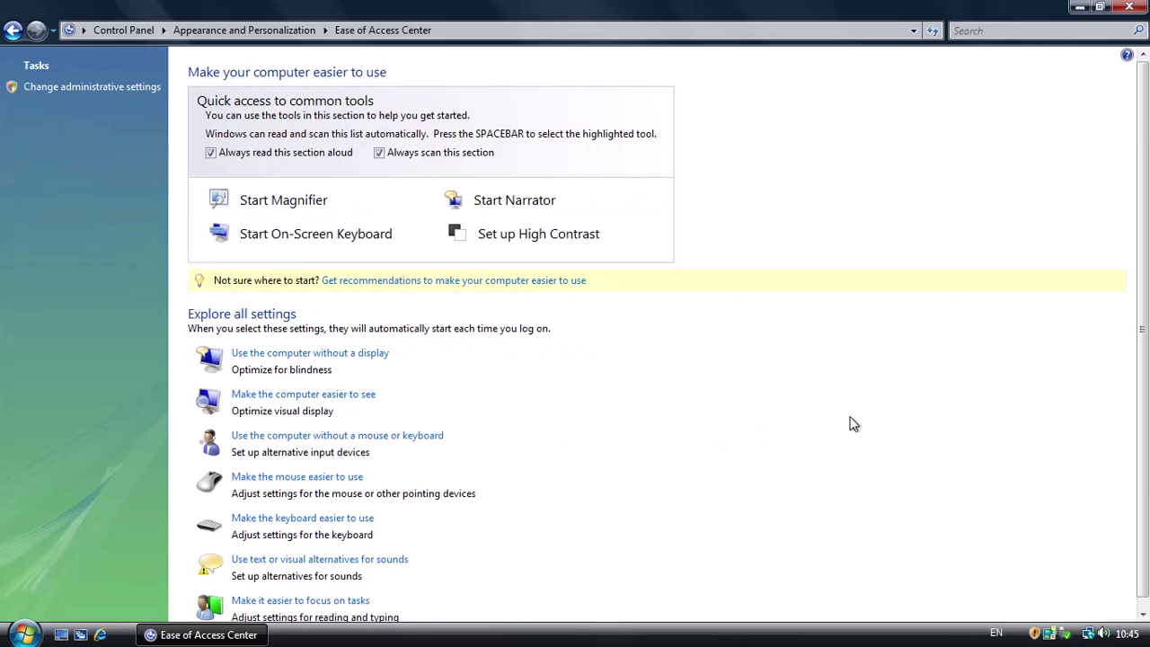
left_click(20, 33)
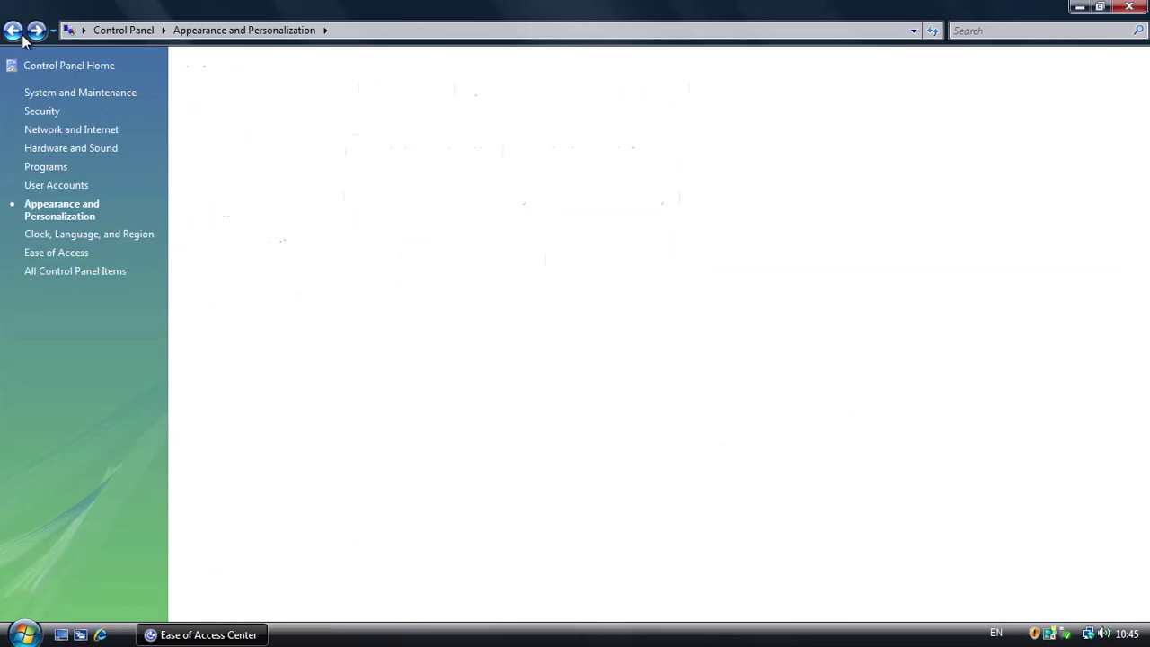
left_click(114, 236)
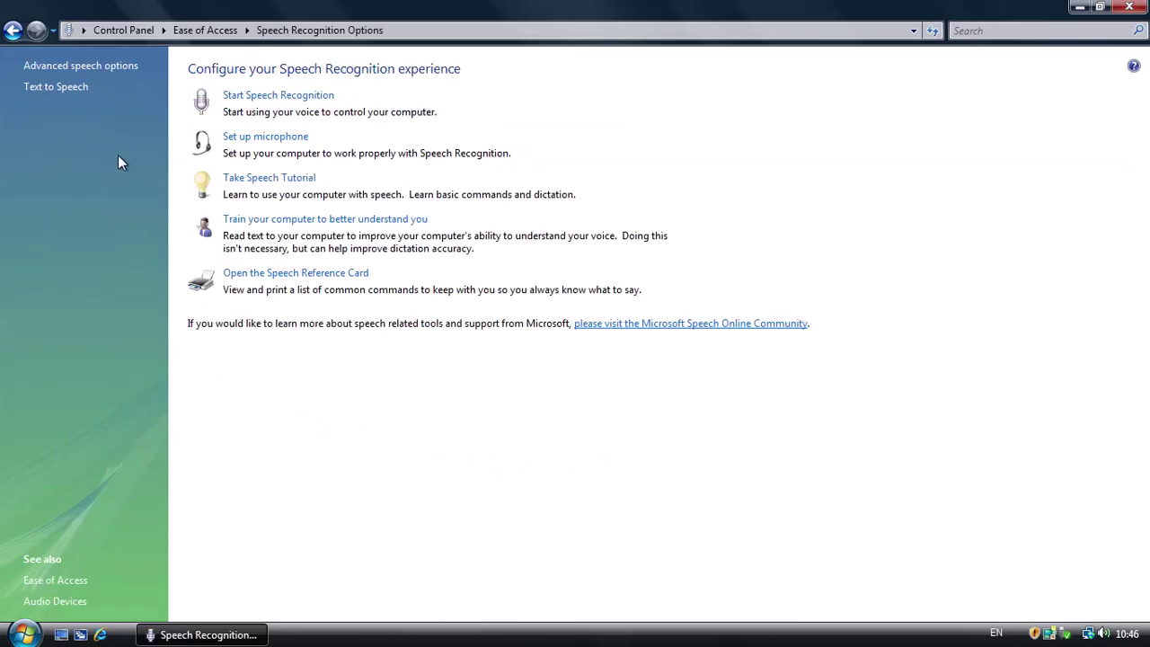
left_click(14, 31)
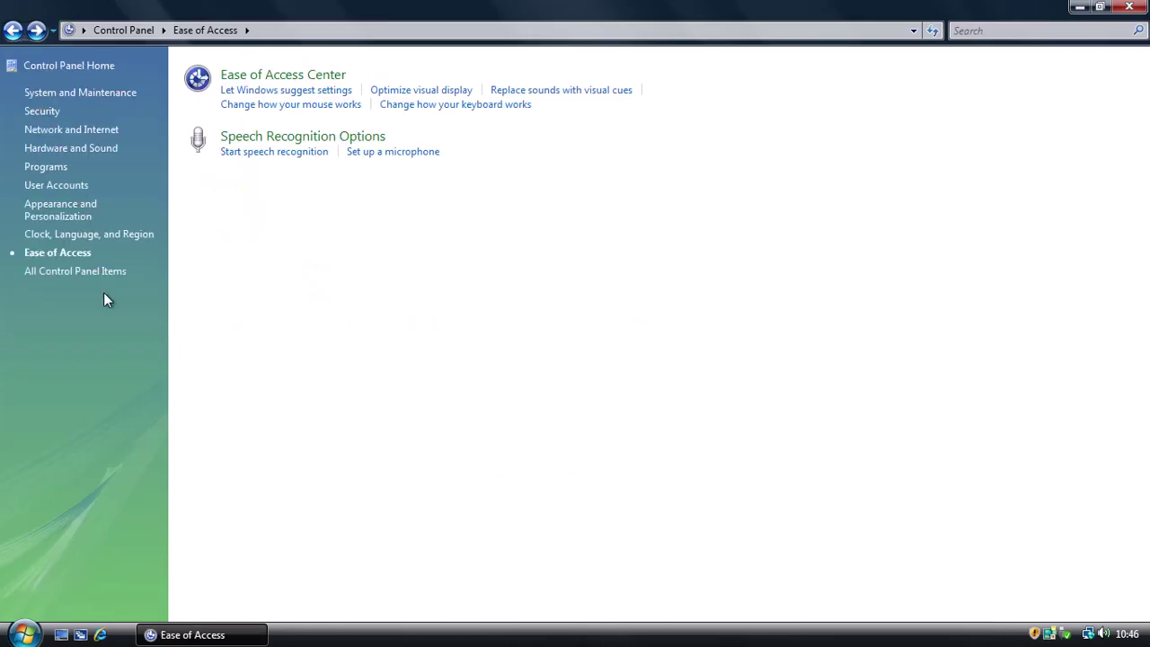
Step: Browse All Control Panel Items in a restored window and close the Control Panel
left_click(56, 274)
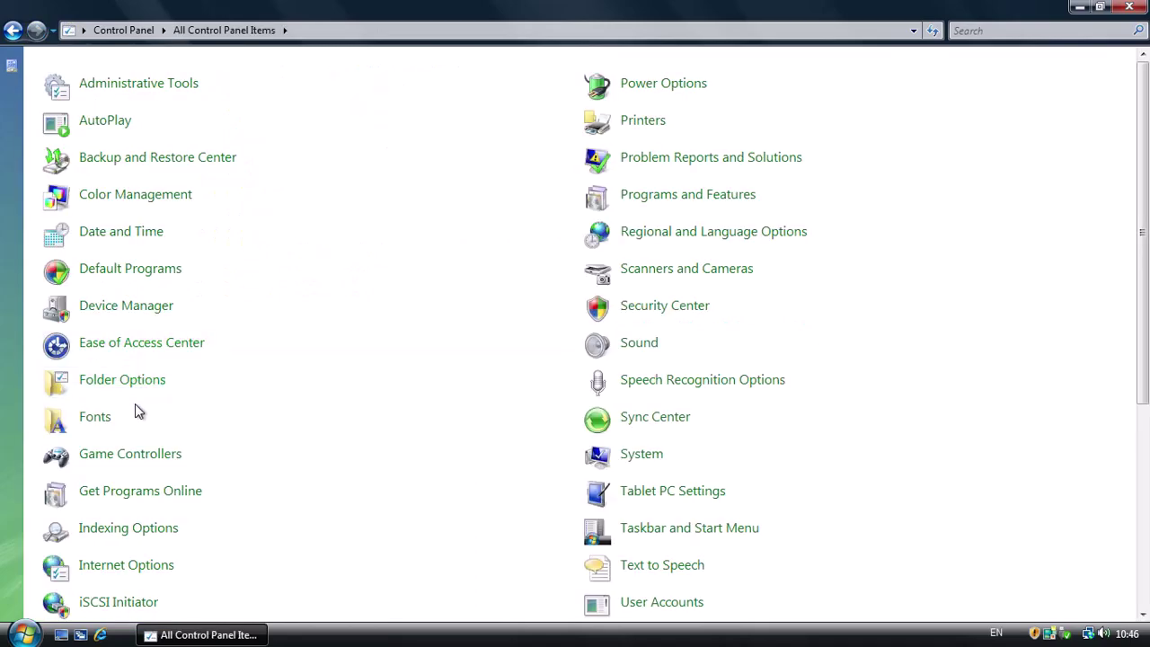
left_click(1100, 9)
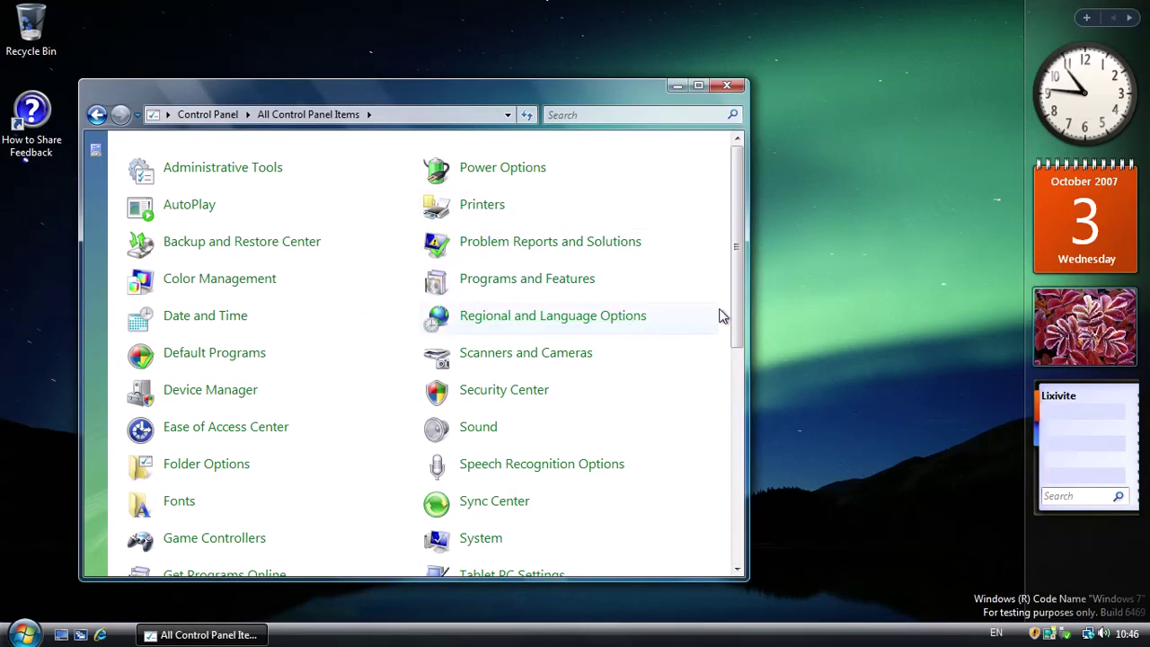
scroll(744, 373, "down", 6)
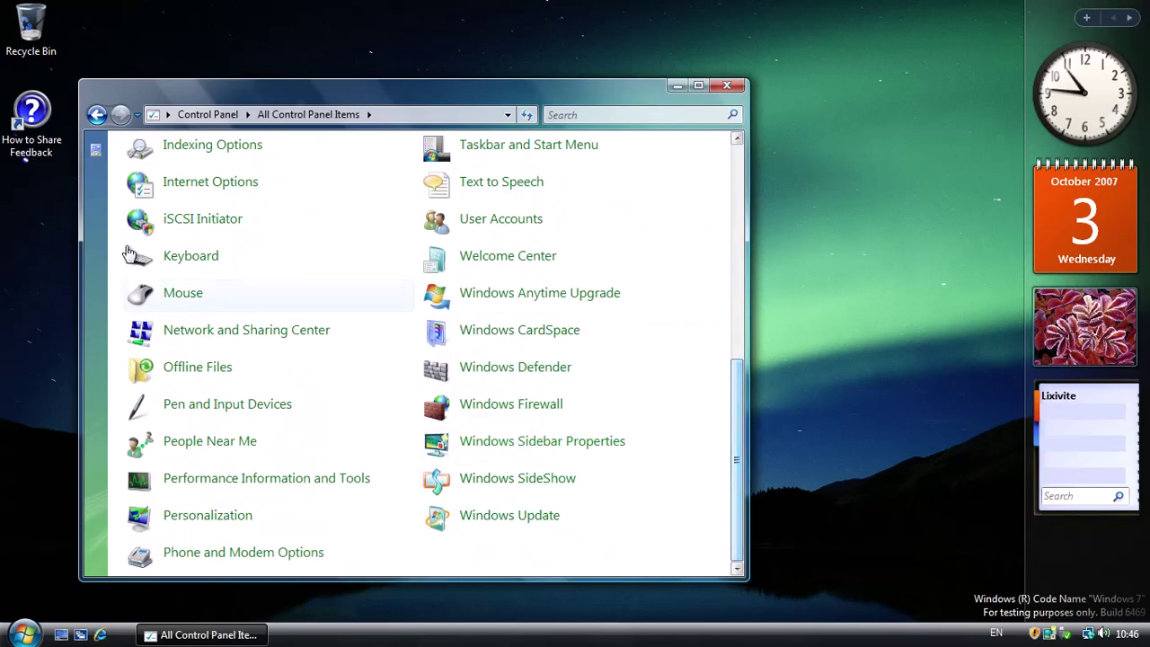
key("alt+F4")
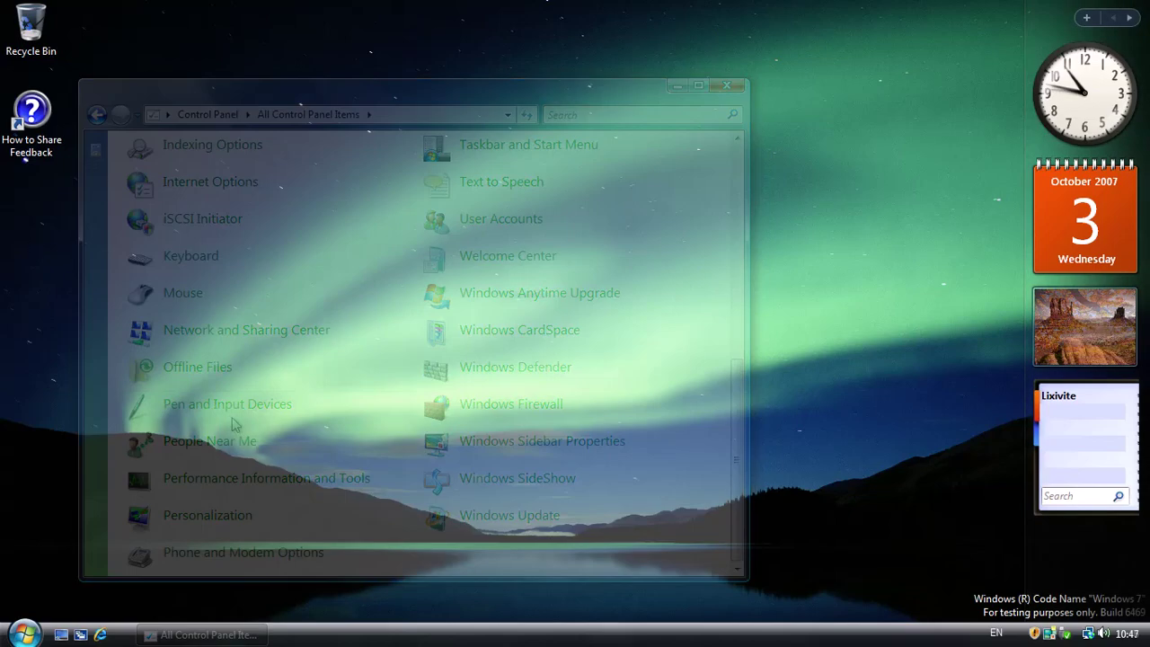
Step: Browse all programs in the Start menu, expanding the Accessories, Administrative Tools and Extras and Upgrades folders
left_click(40, 632)
left_click(108, 578)
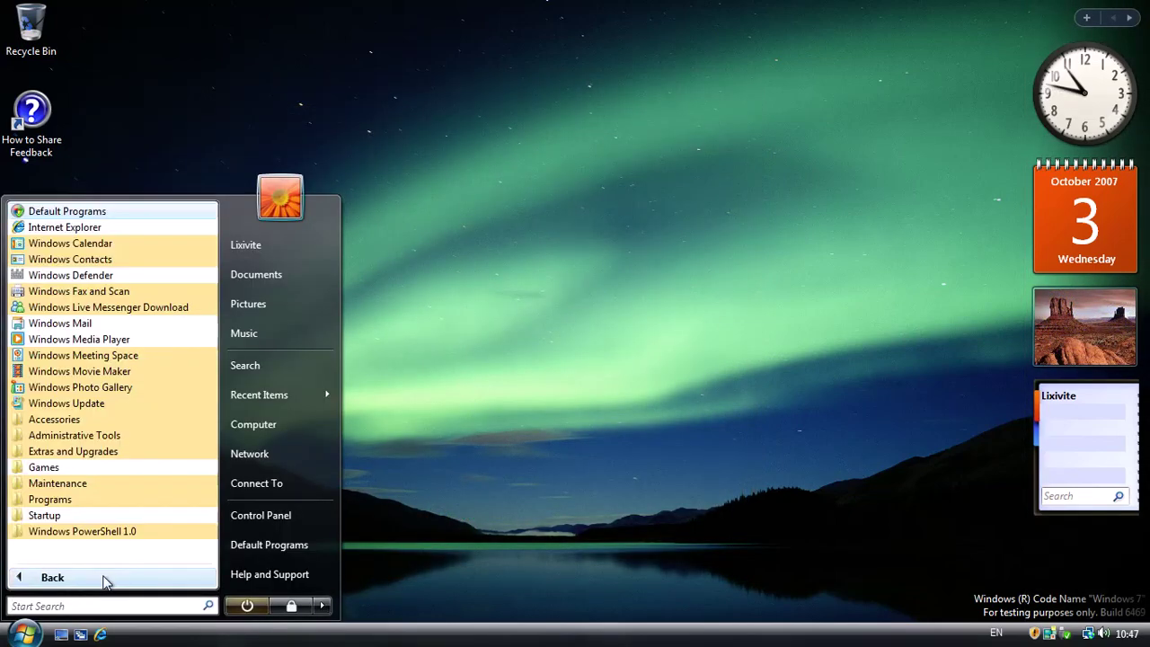
left_click(120, 419)
scroll(134, 369, "down", 1)
left_click(98, 513)
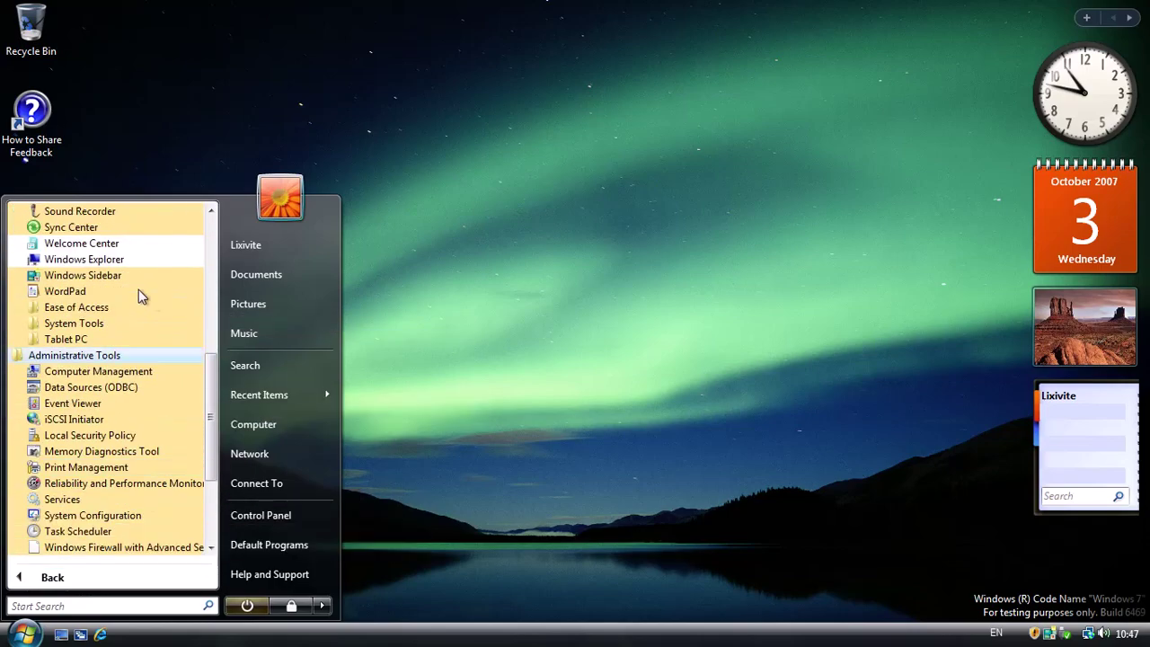
scroll(135, 404, "down", 2)
left_click(120, 467)
Step: Run Windows PowerShell from the Windows PowerShell 1.0 folder as administrator and approve the permission request
left_click(108, 546)
right_click(154, 548)
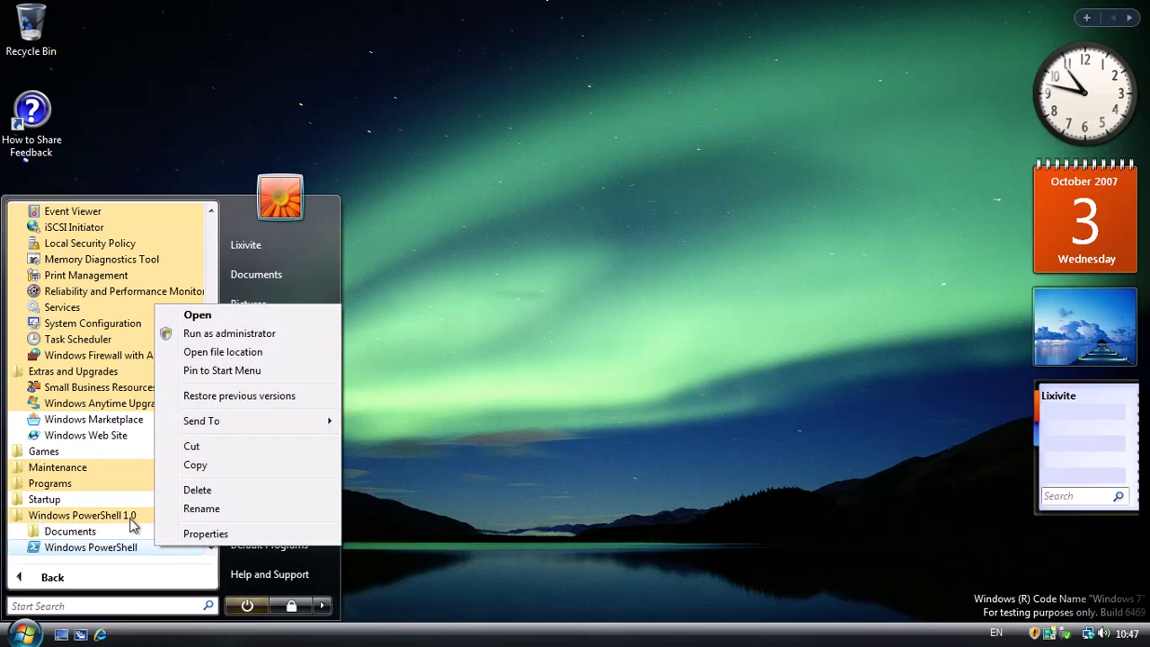
left_click(283, 331)
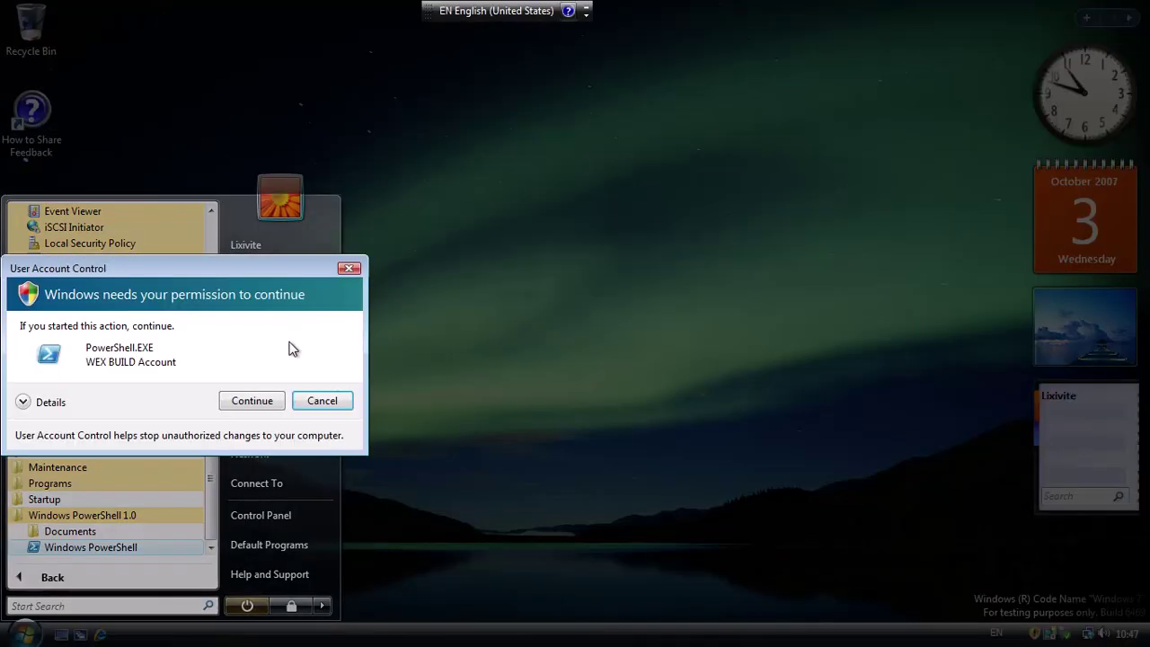
left_click(253, 403)
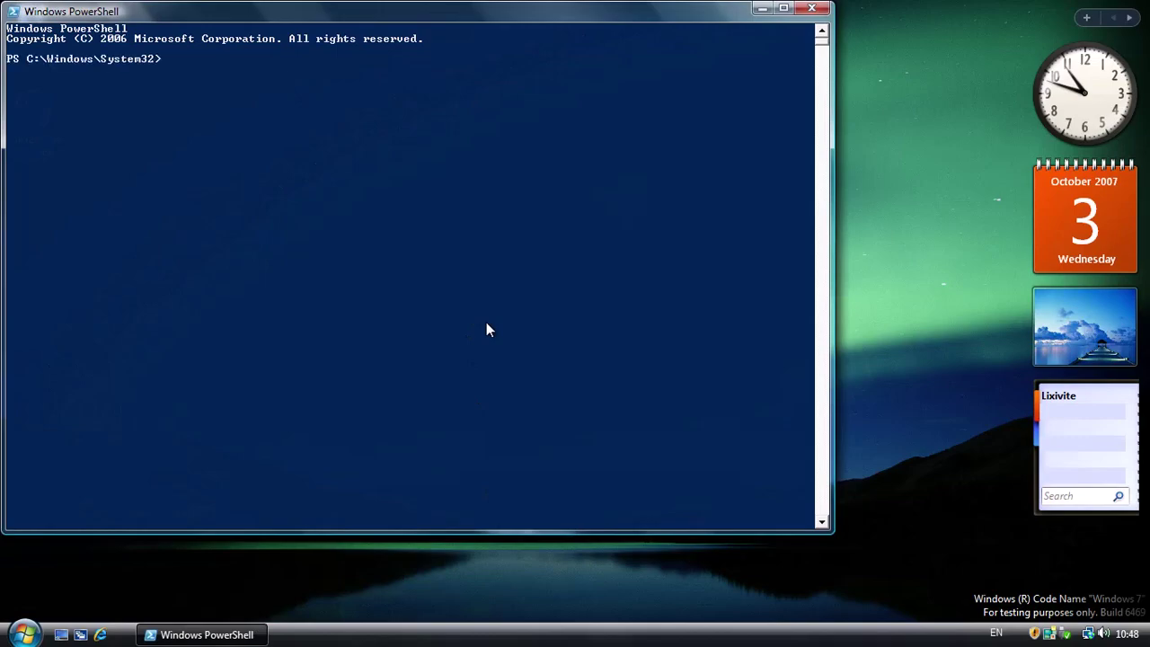
Step: Try to change the directory in PowerShell with the commands cd\ and cd.
type("cd\\")
key("Return")
type("cd..")
key("Return")
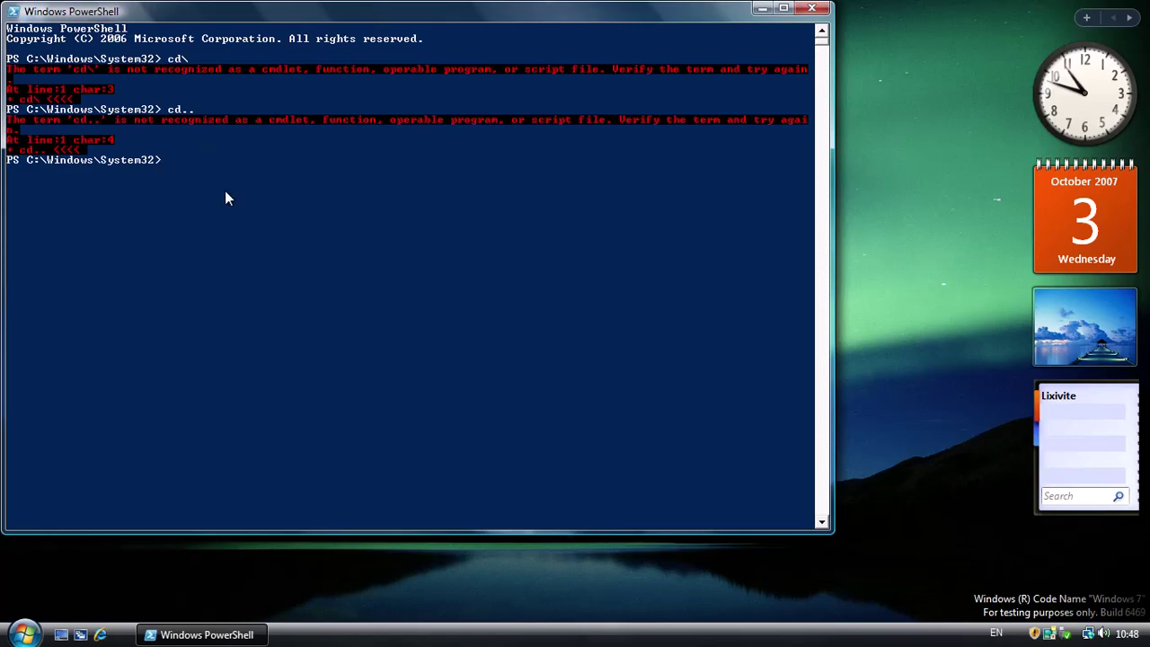
Step: Start cmd inside PowerShell, list the root of drive C with cd\ and dir, and close the window
type("cmd")
key("Return")
type("cd\\")
key("Return")
type("dir")
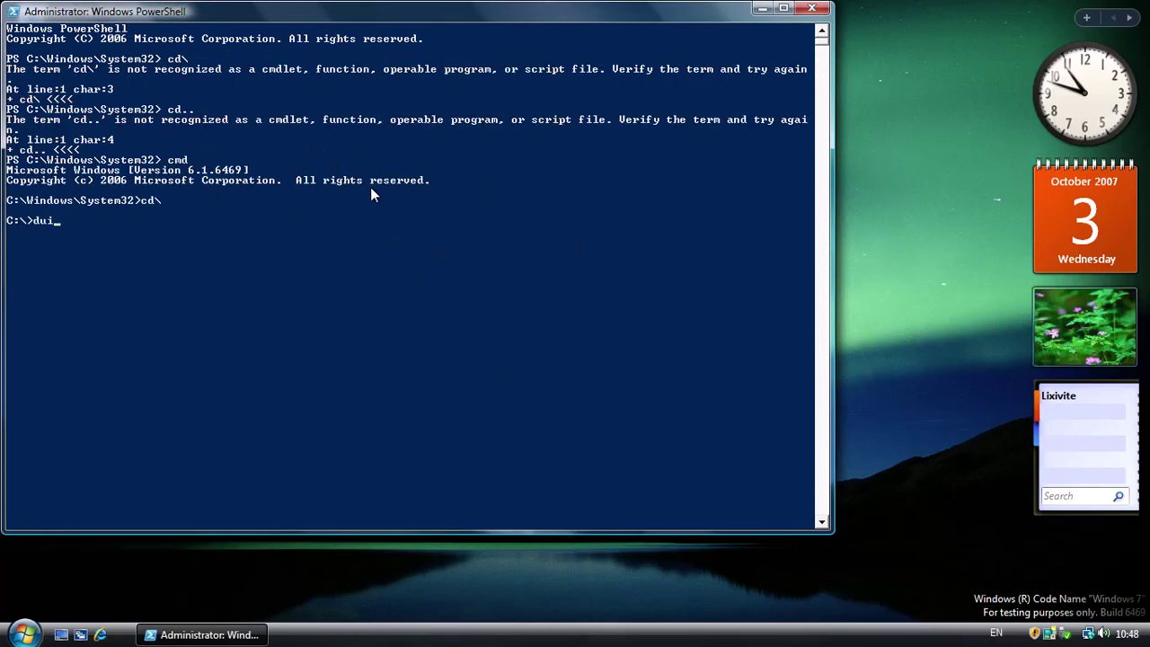
key("Return")
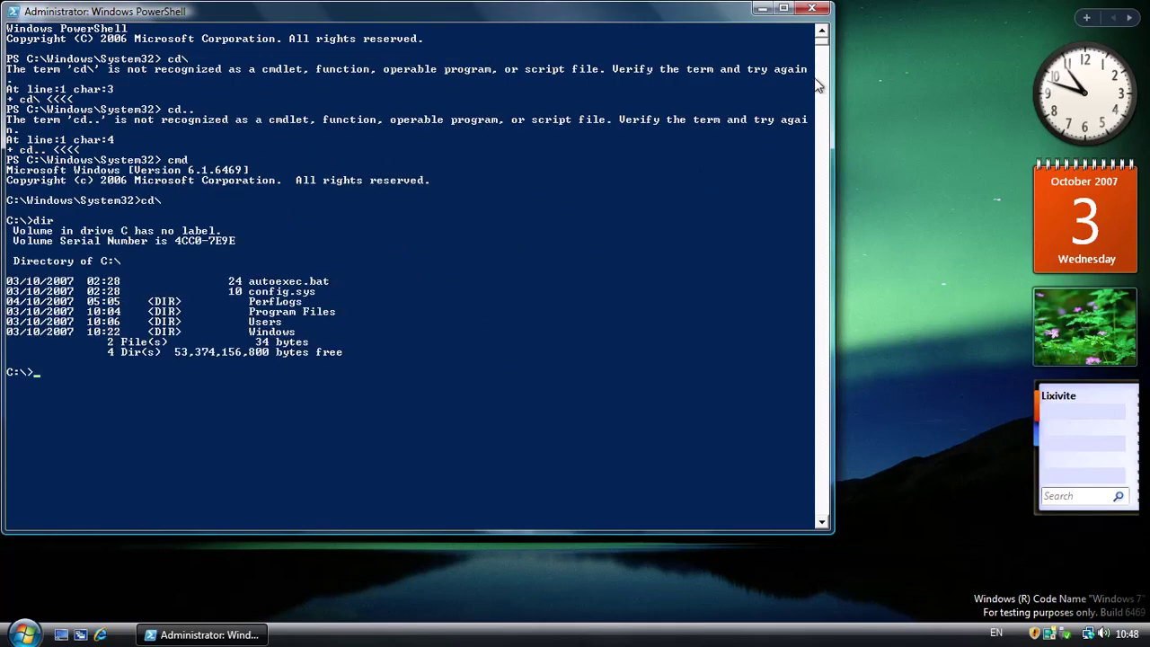
left_click(812, 8)
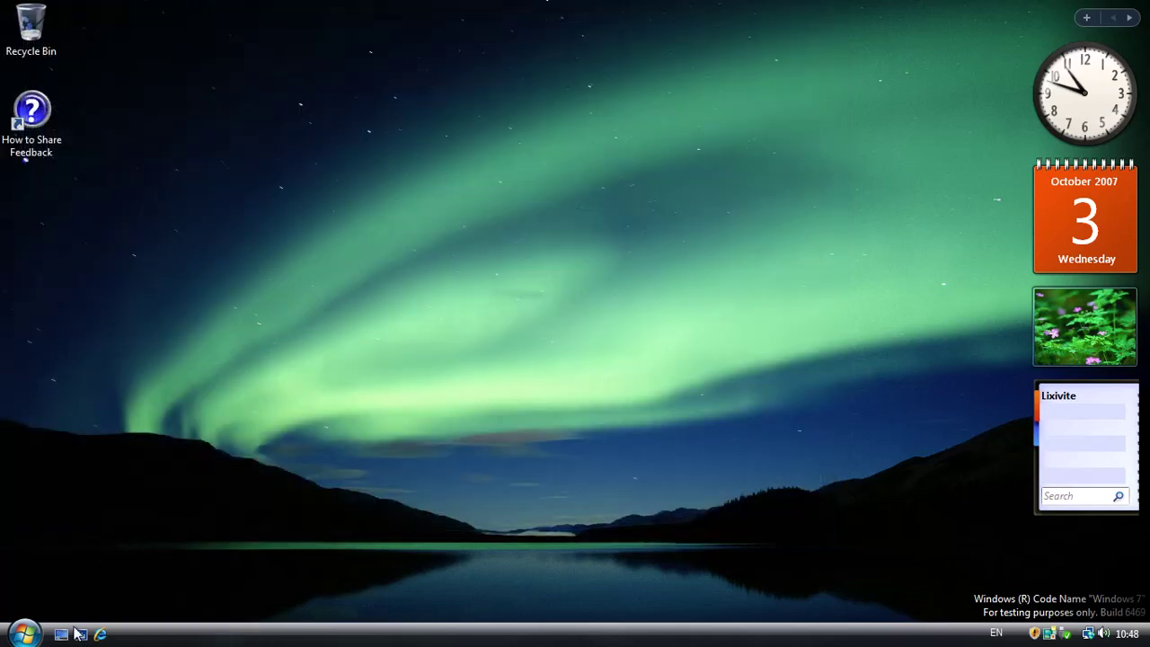
Step: Open the Documents and Computer folders from the Start menu and bring the Documents window to the front
key("super")
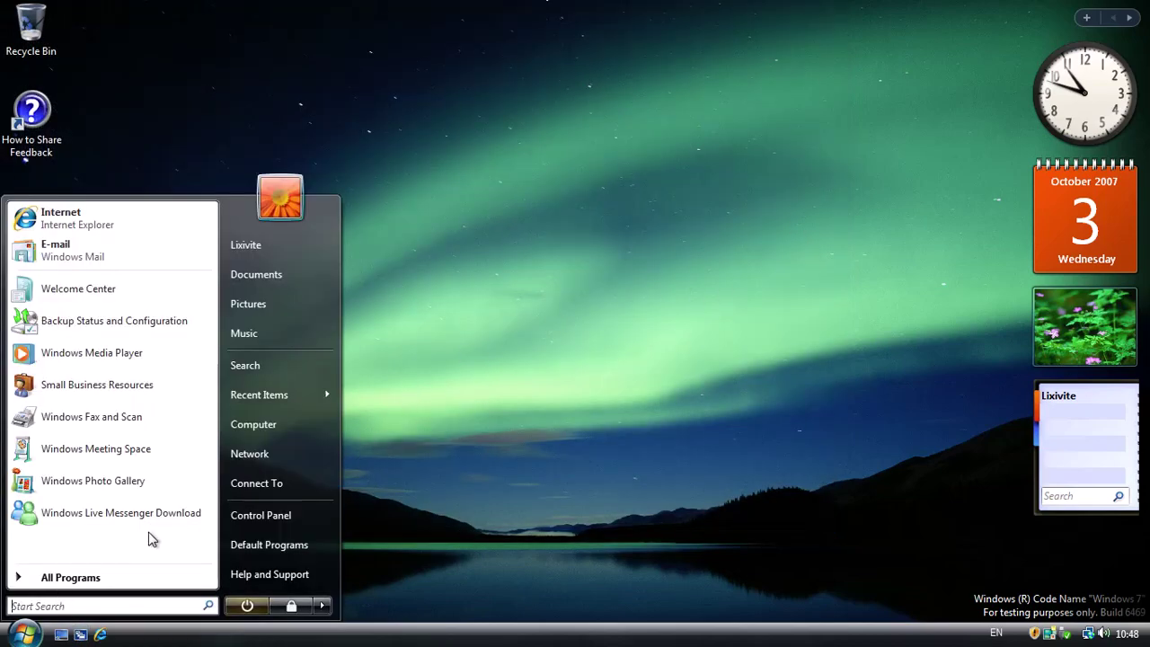
left_click(269, 338)
key("super")
left_click(252, 421)
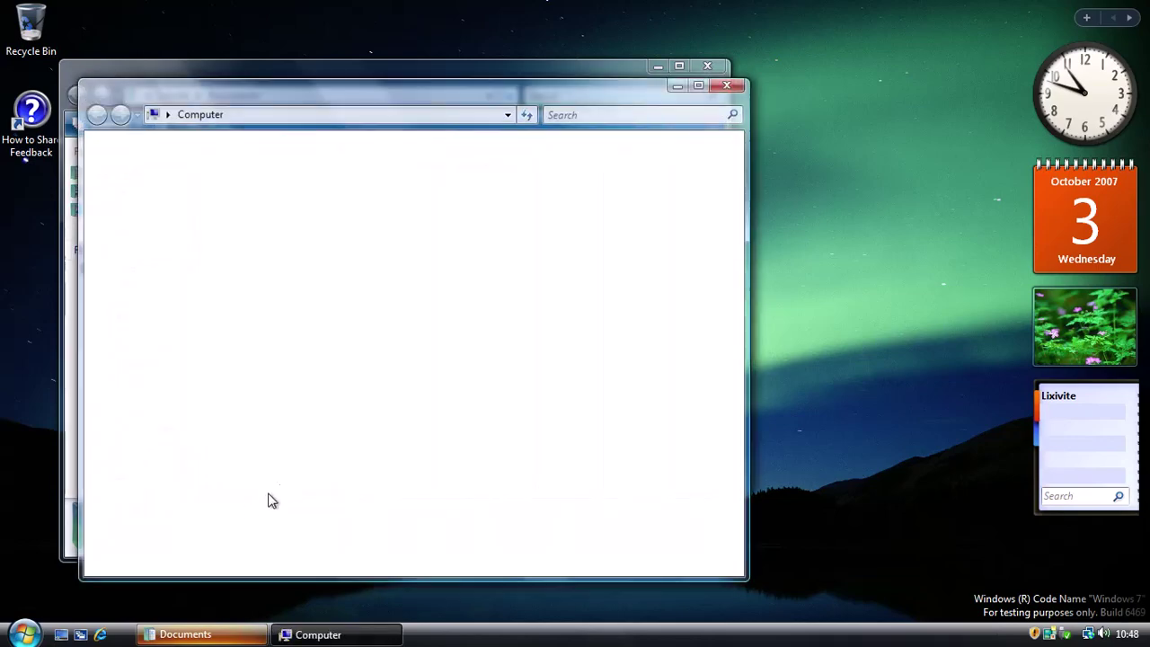
left_click(205, 635)
Step: Launch Windows Media Player and complete its initial setup with Express Settings
key("super")
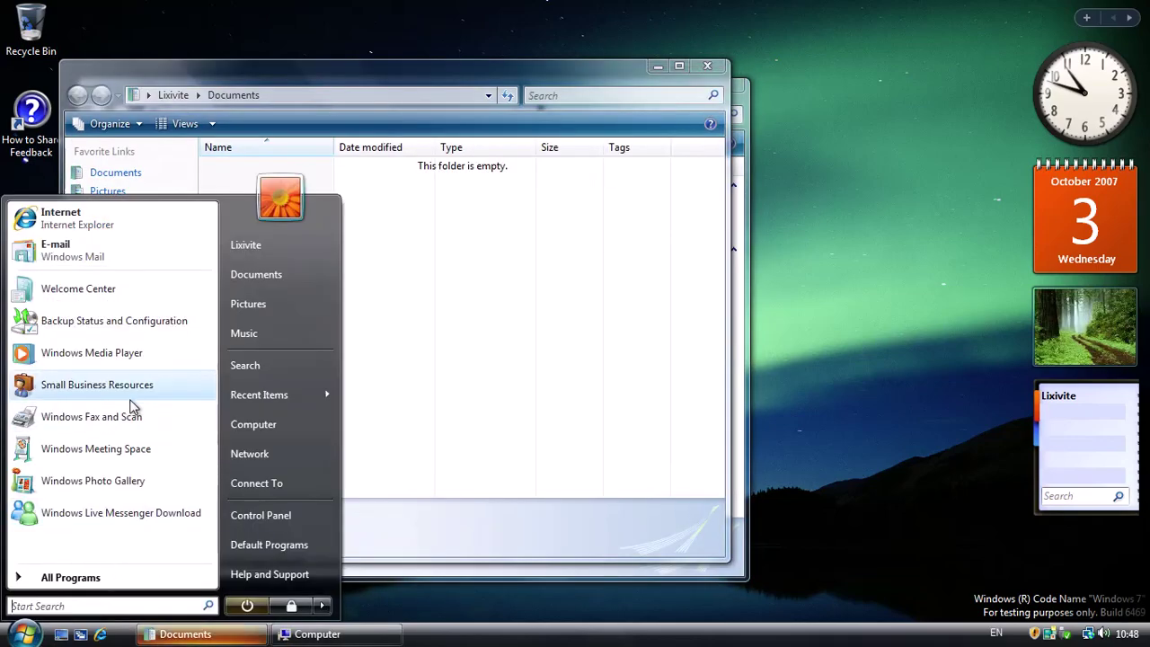
left_click(261, 638)
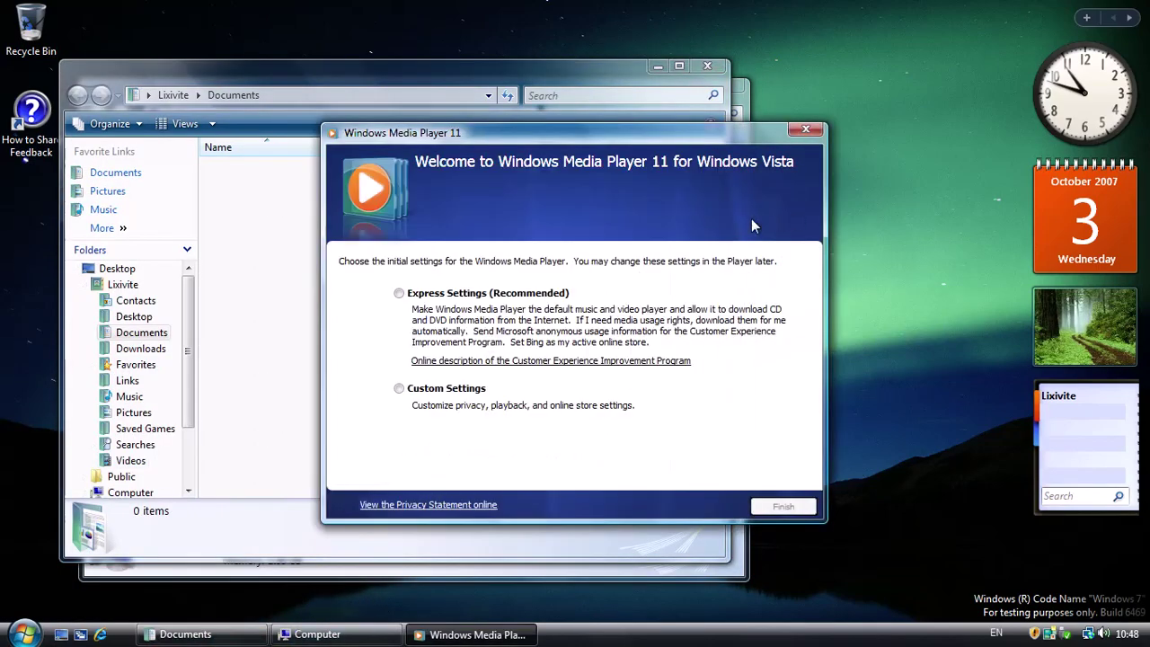
left_click(484, 296)
left_click(782, 506)
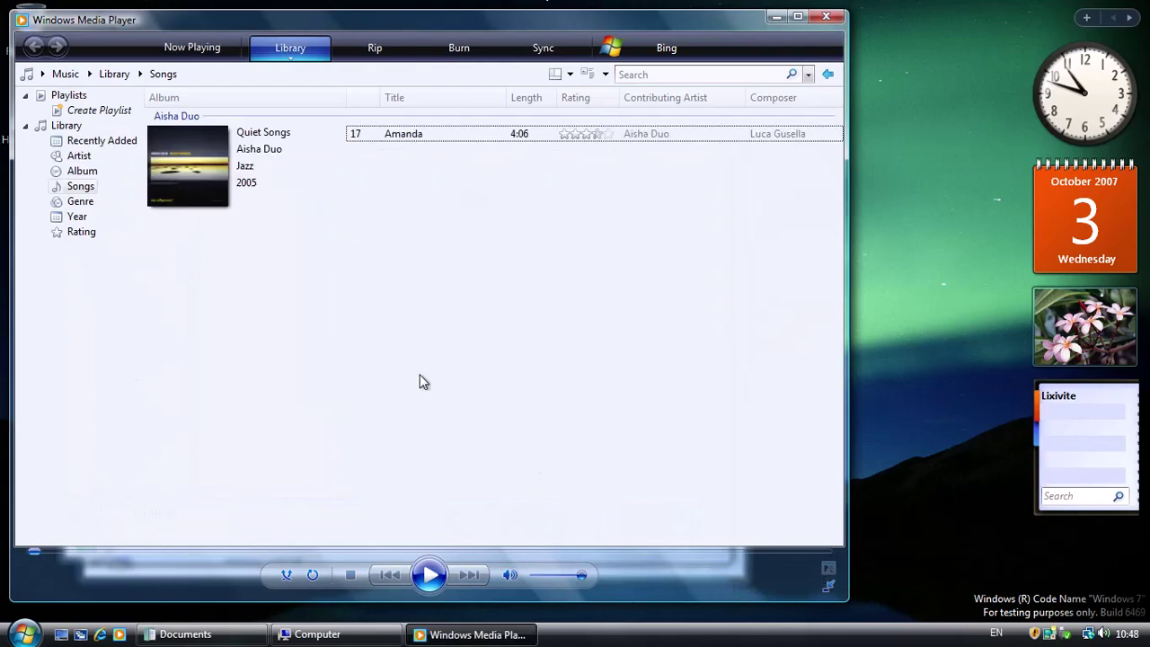
Step: Close Windows Media Player and the open Computer and Documents windows
left_click(826, 16)
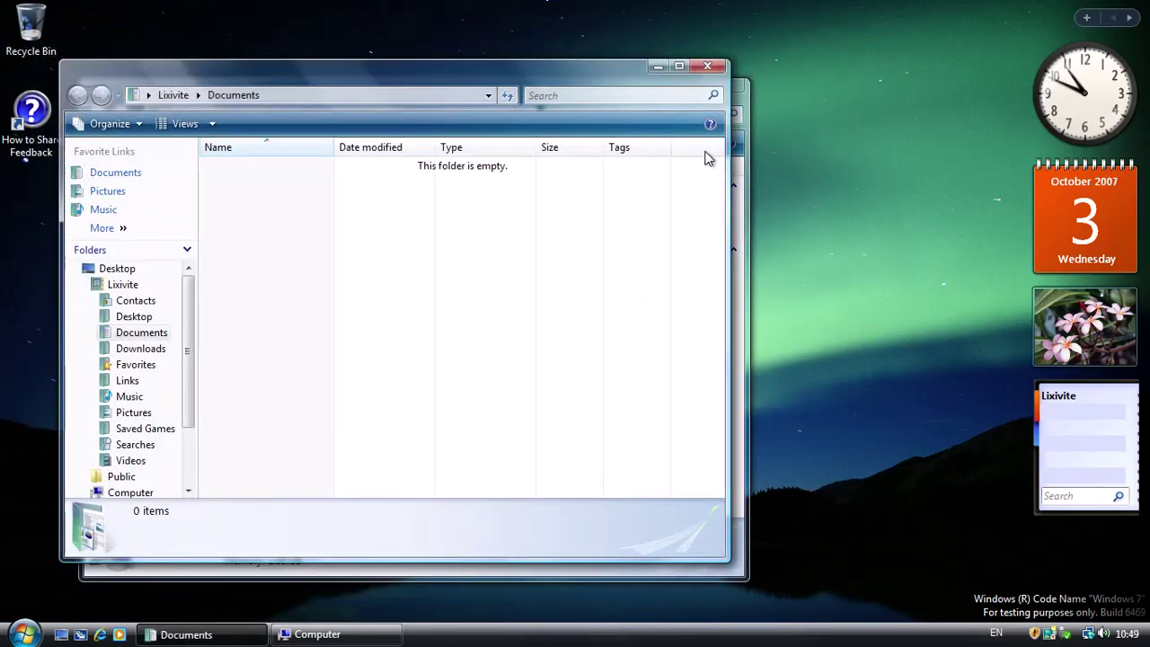
left_click(737, 88)
left_click(707, 66)
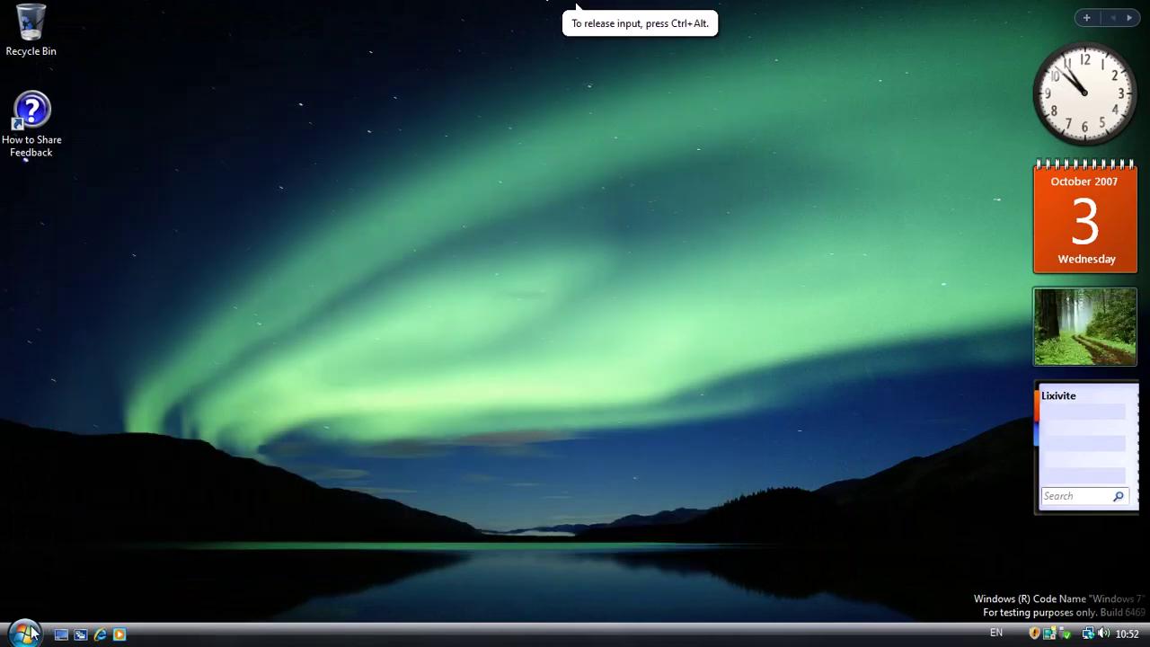
Step: Open the Computer folder and show the properties of Local Disk (C:)
left_click(27, 634)
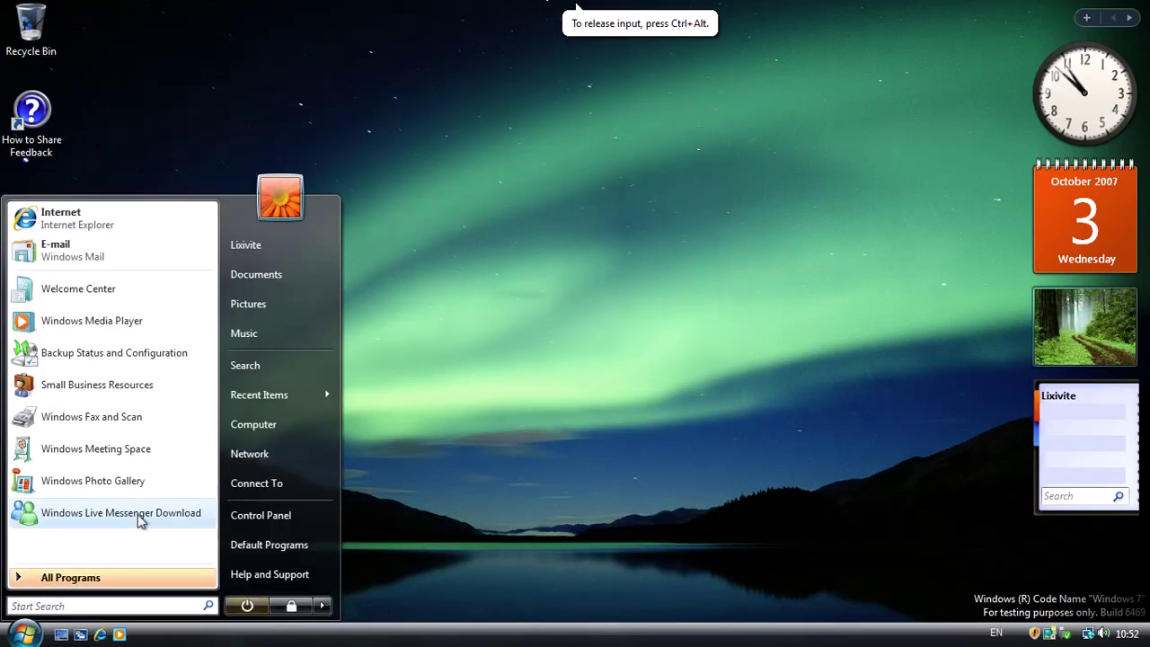
left_click(287, 425)
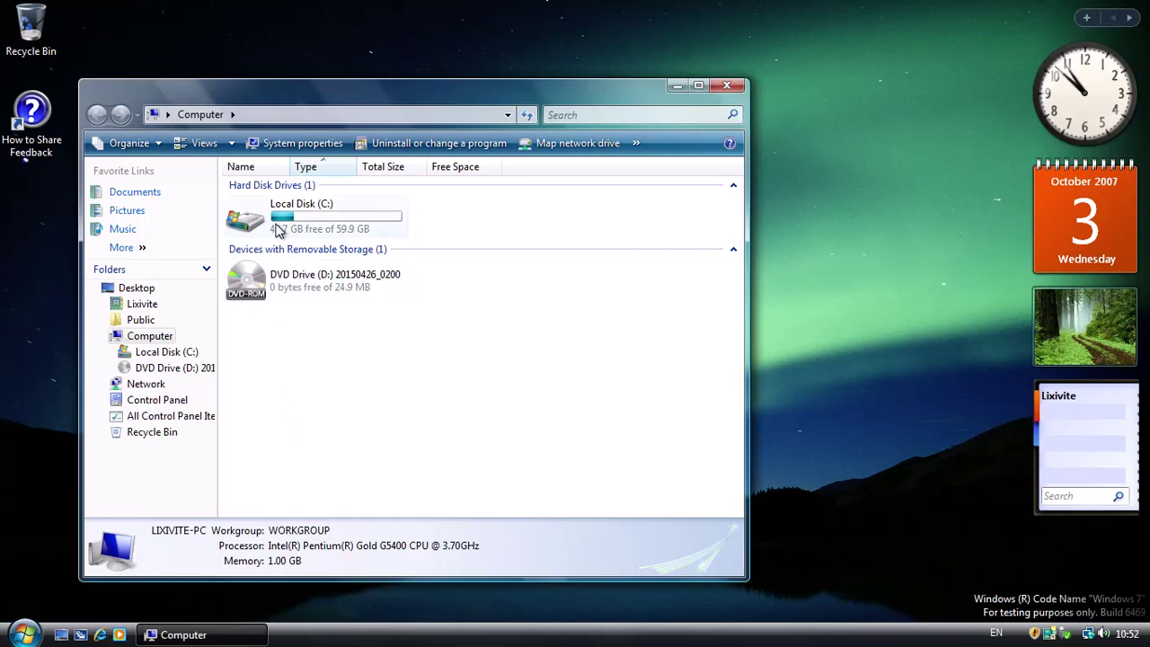
left_click(281, 226)
right_click(293, 212)
left_click(432, 433)
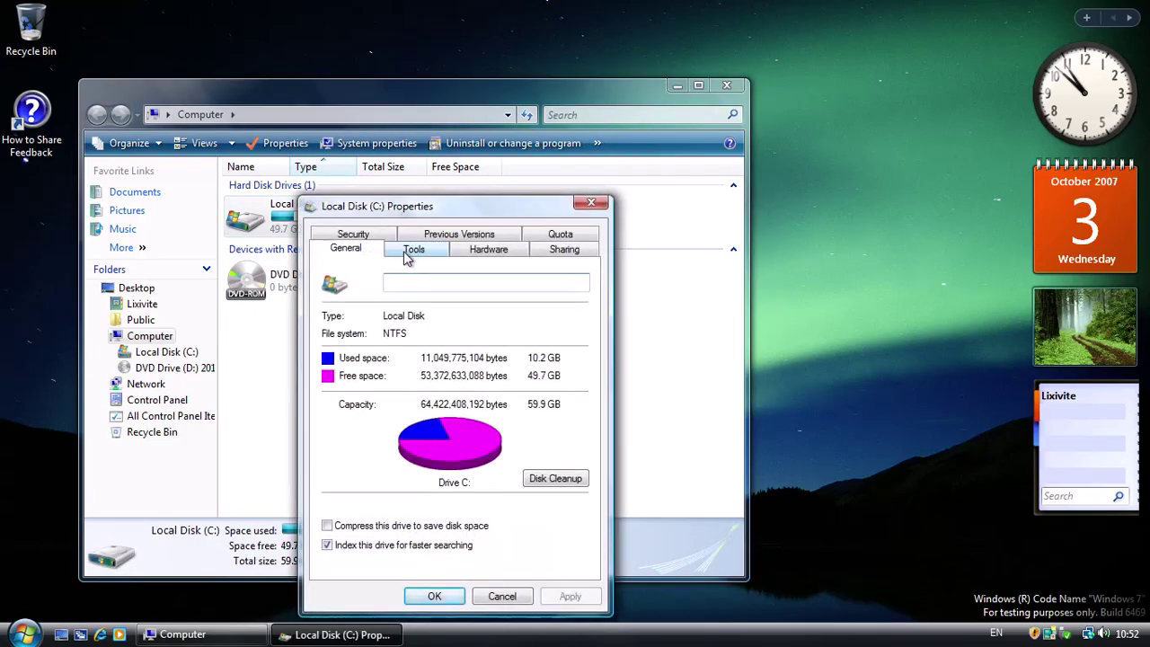
Step: View the drive's hardware and tools options, and launch Disk Defragmenter, approving the permission request
left_click(492, 255)
left_click(440, 255)
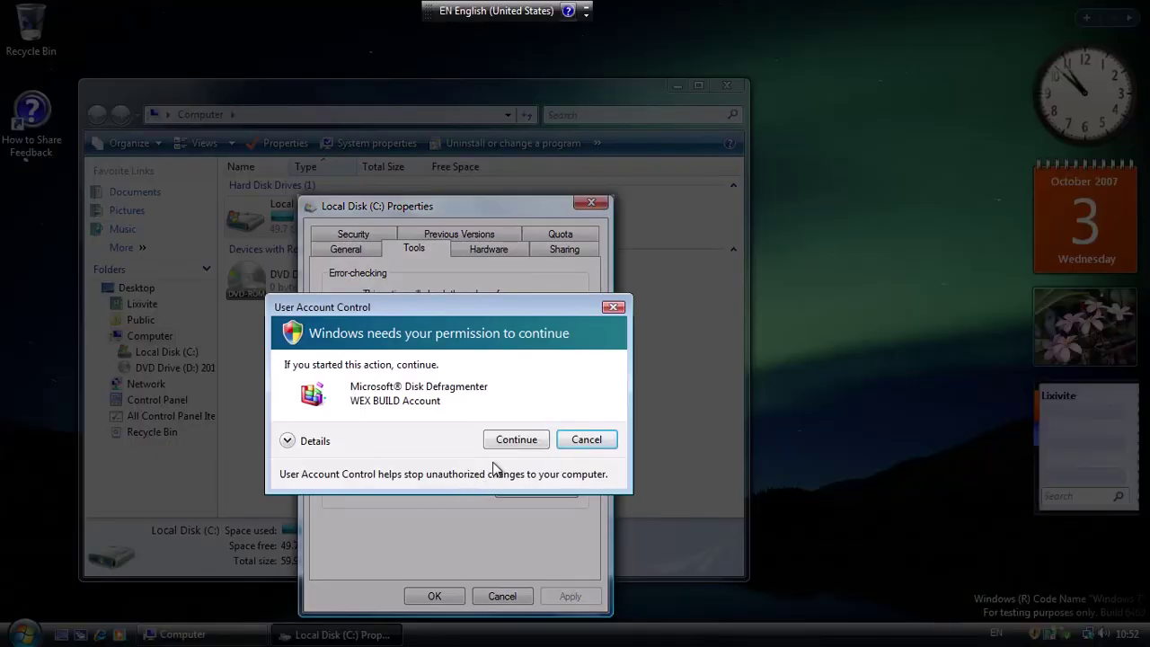
left_click(517, 441)
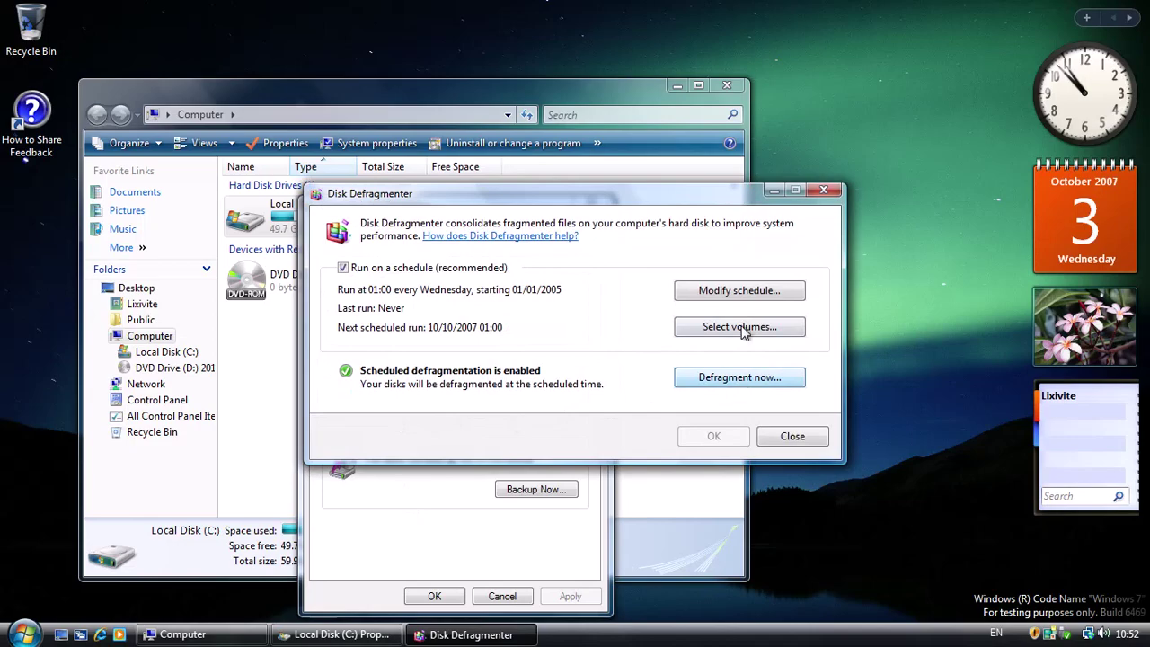
Step: Examine the day and time choices for the defragmentation schedule and cancel without changing them
left_click(747, 295)
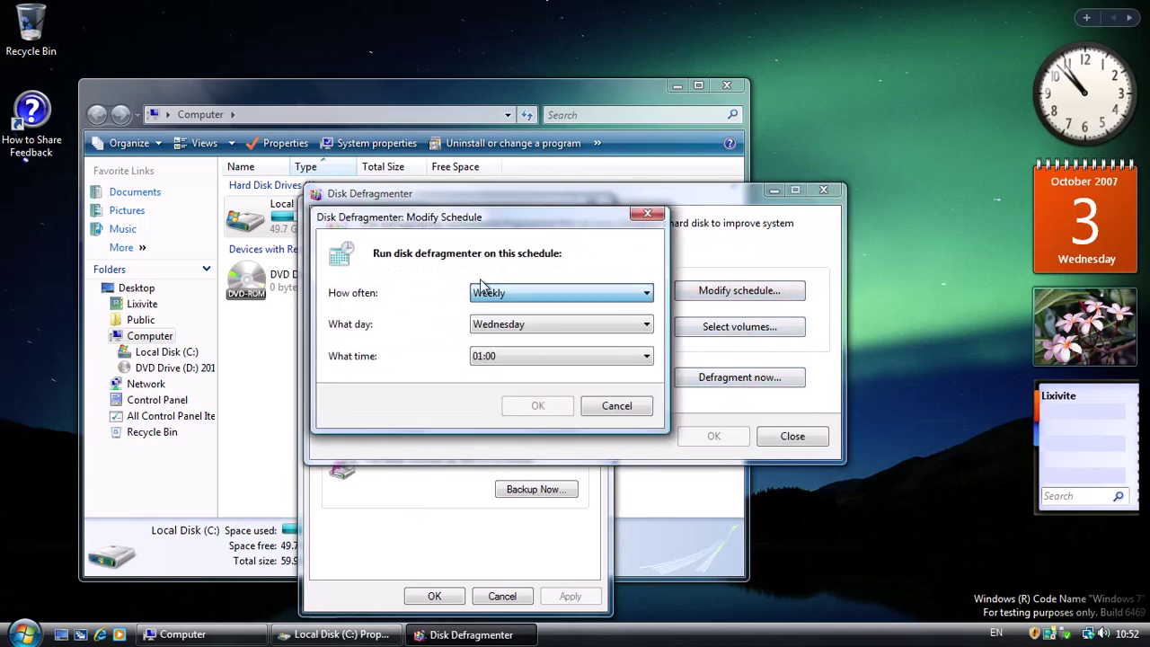
left_click(549, 325)
left_click(371, 324)
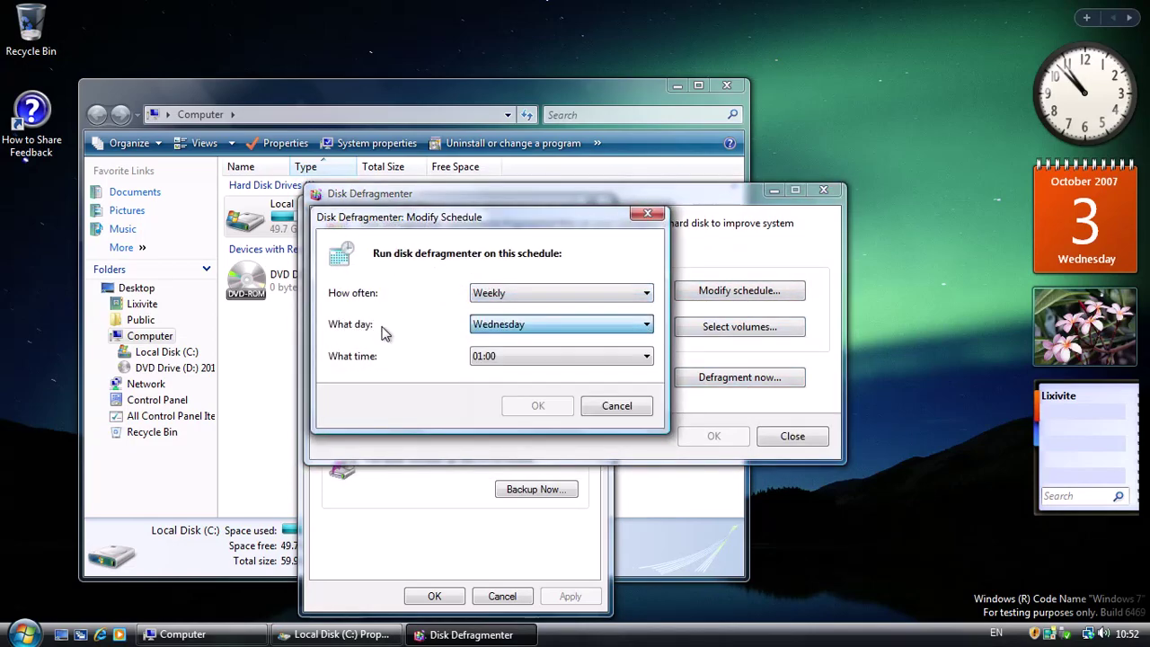
left_click(539, 356)
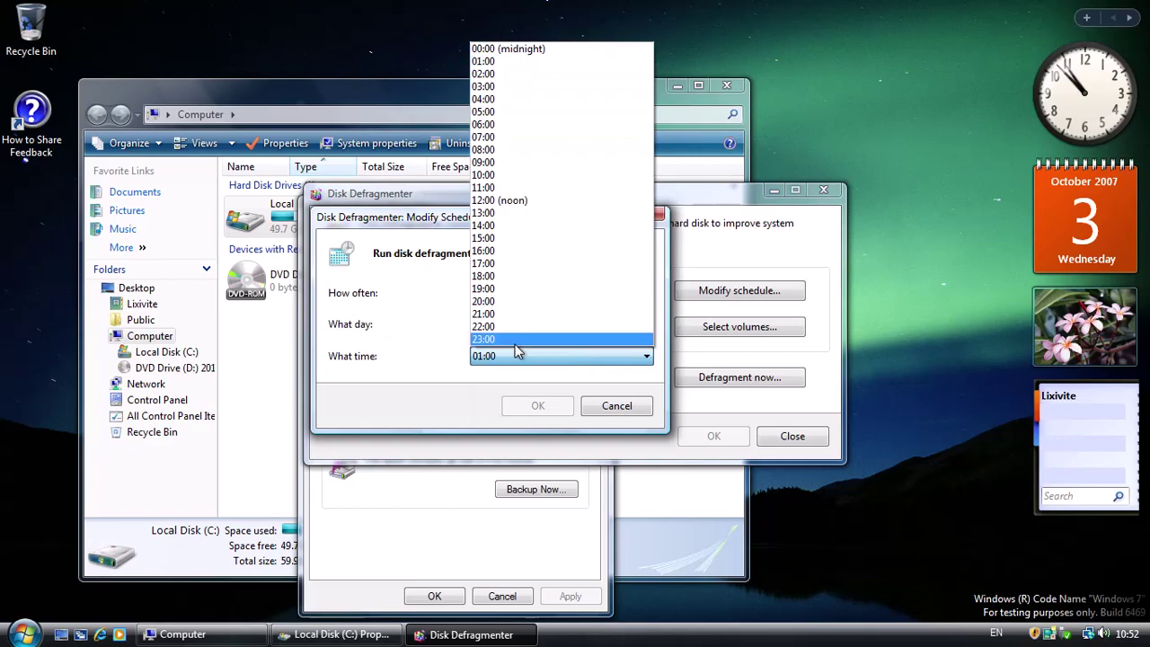
left_click(416, 384)
left_click(617, 409)
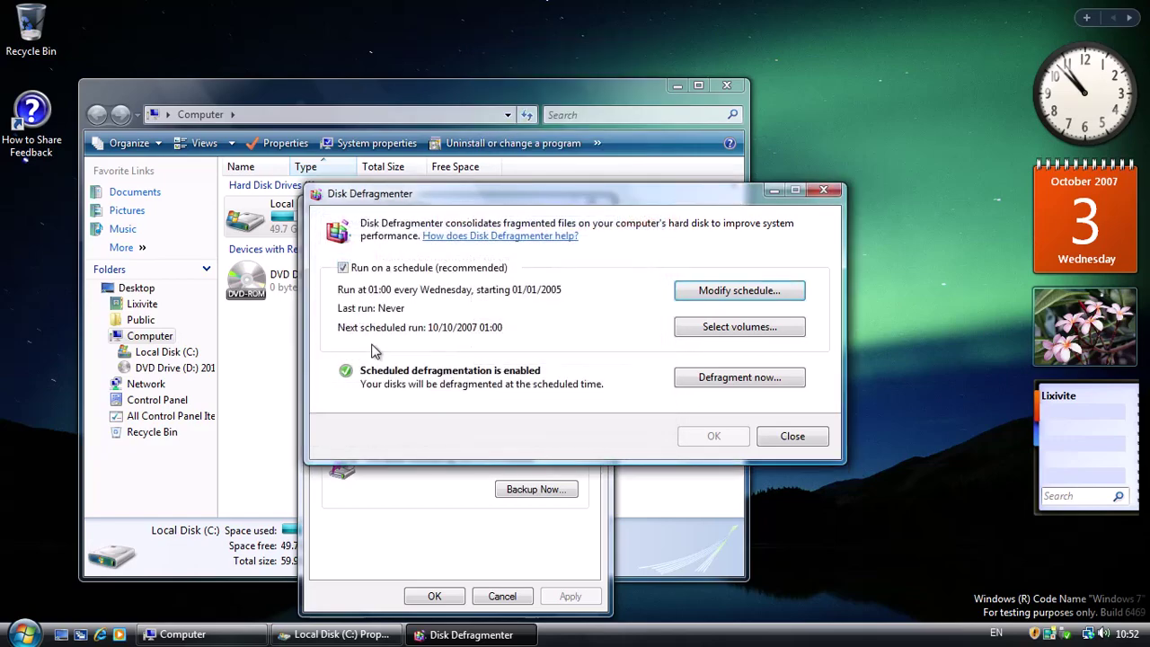
Step: View the volumes selected for defragmentation without changing them, and close Disk Defragmenter, the drive properties and the Computer window
left_click(724, 329)
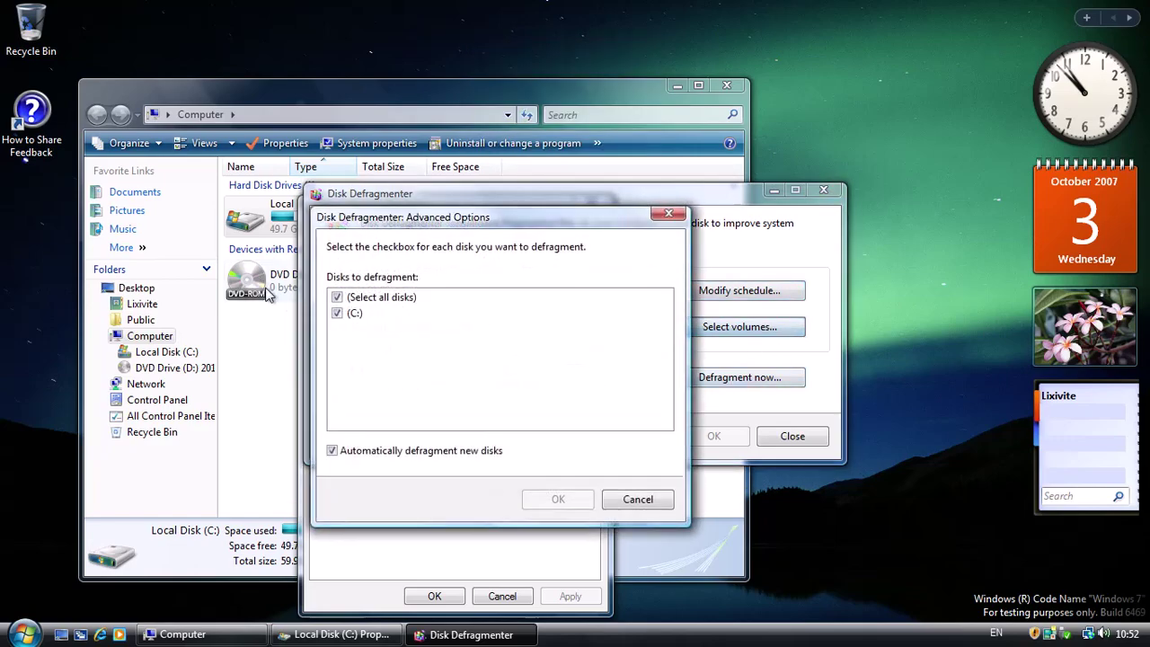
left_click(646, 500)
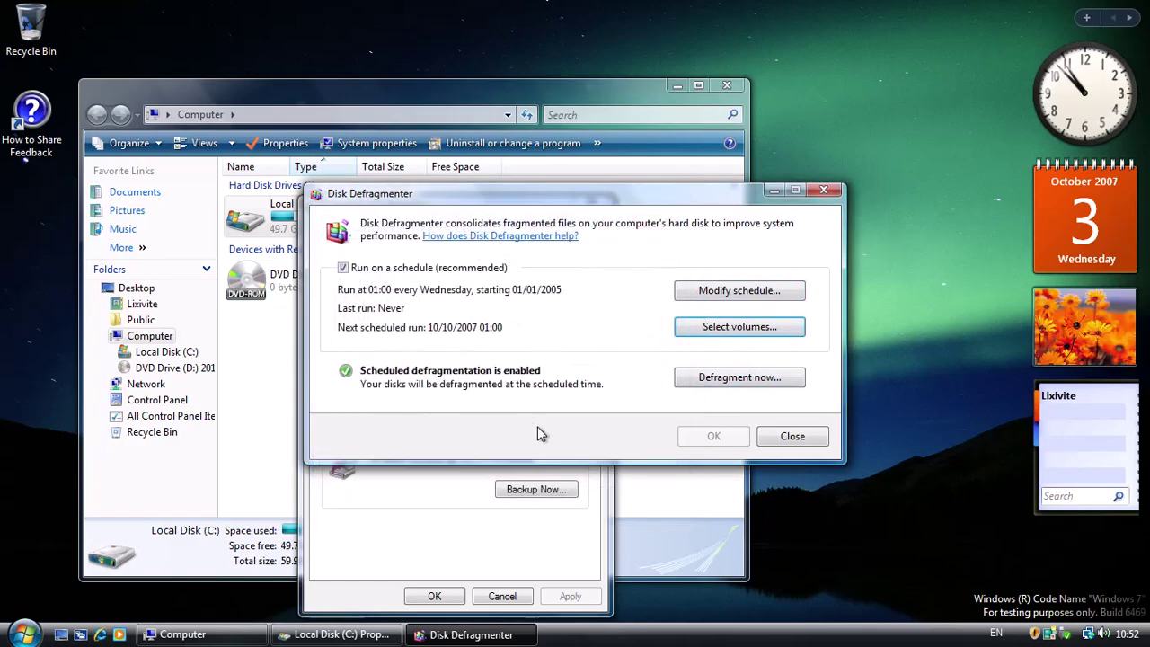
left_click(794, 436)
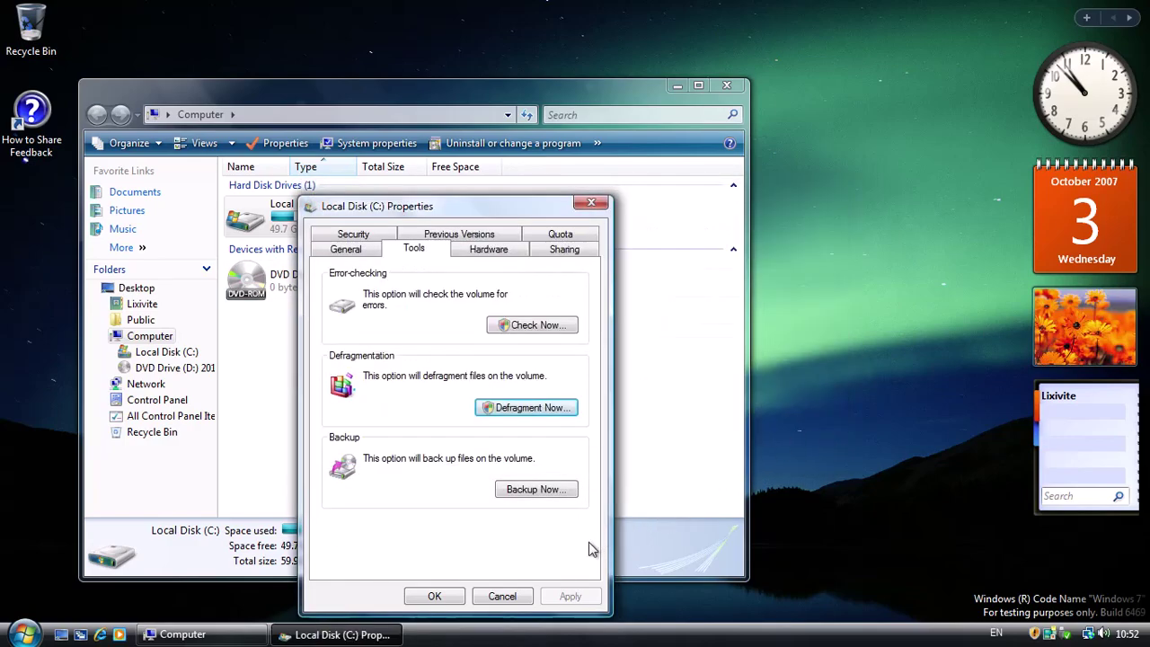
left_click(492, 602)
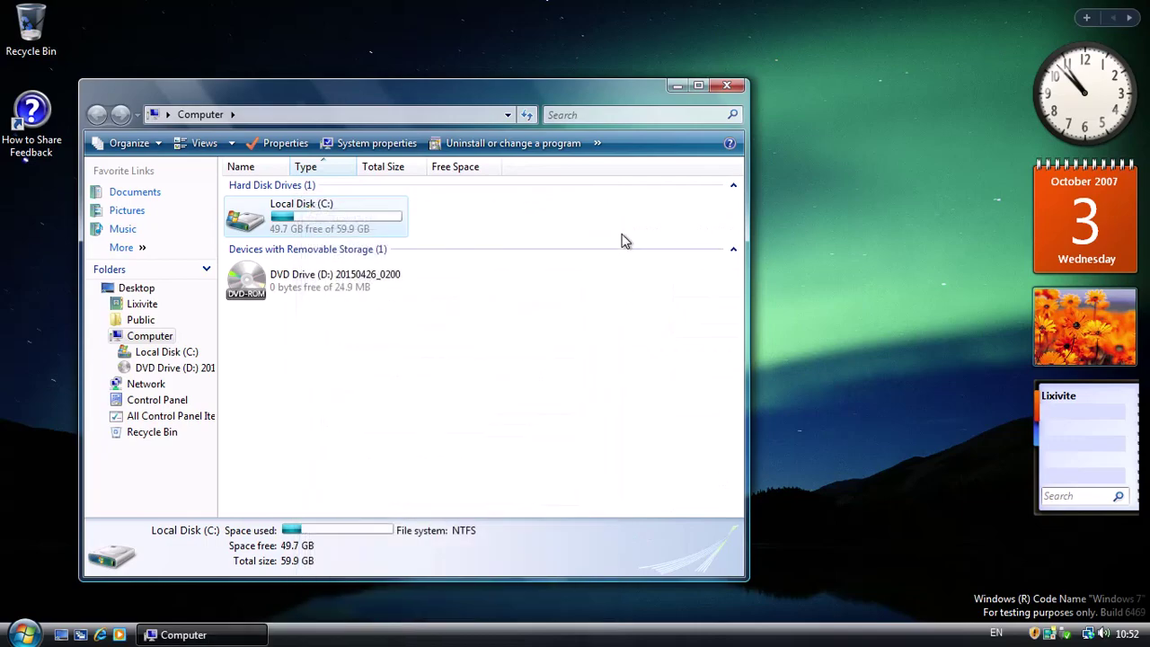
left_click(728, 87)
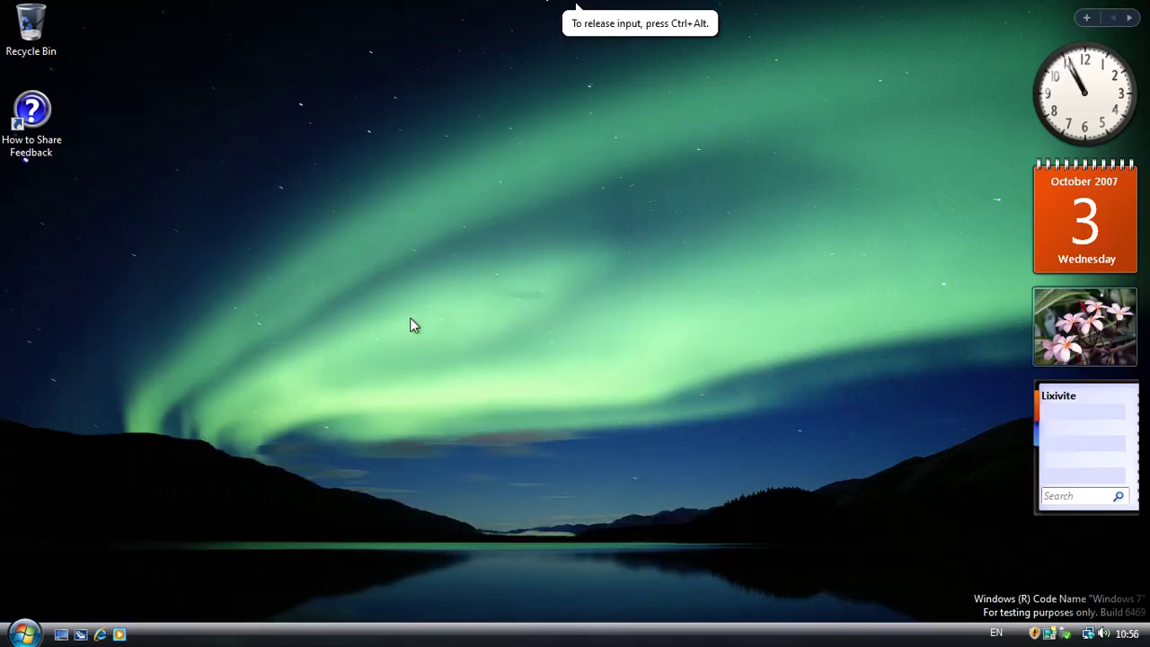
Step: Launch Registry Editor and approve the permission request
key("super+r")
type("reged")
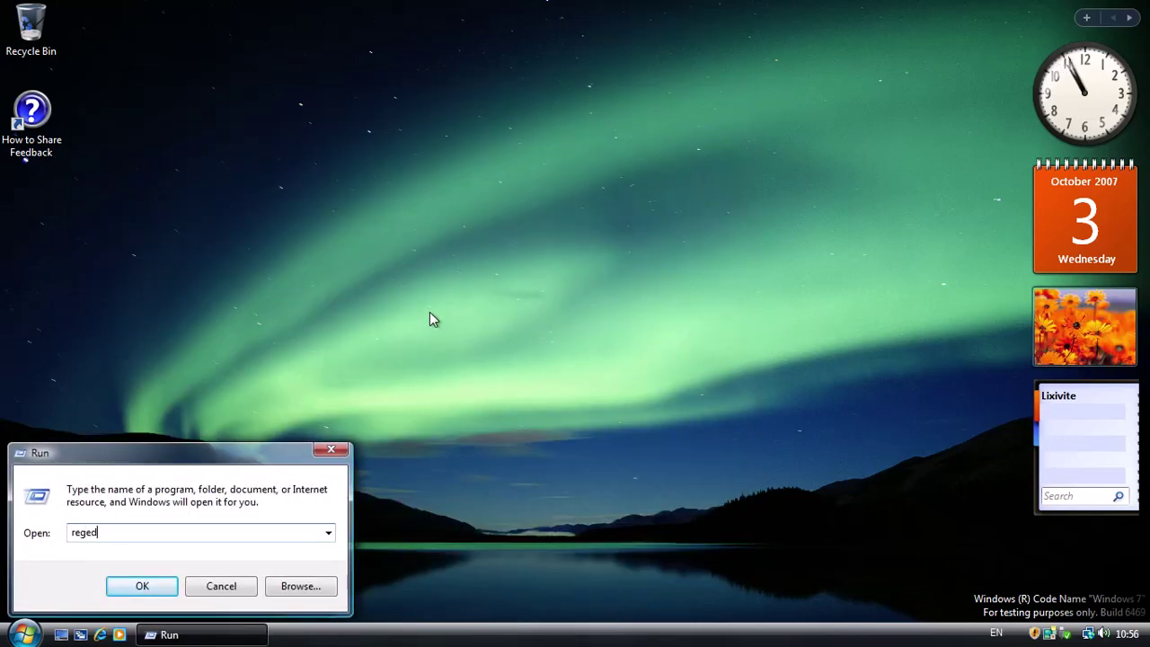
key("Return")
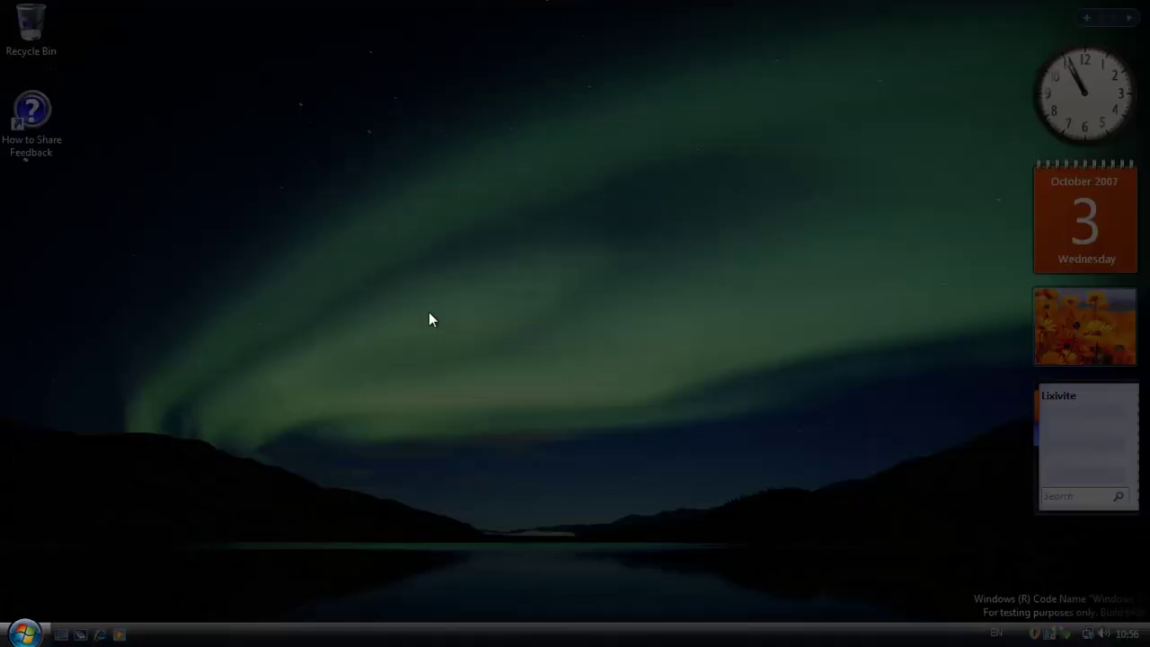
left_click(255, 566)
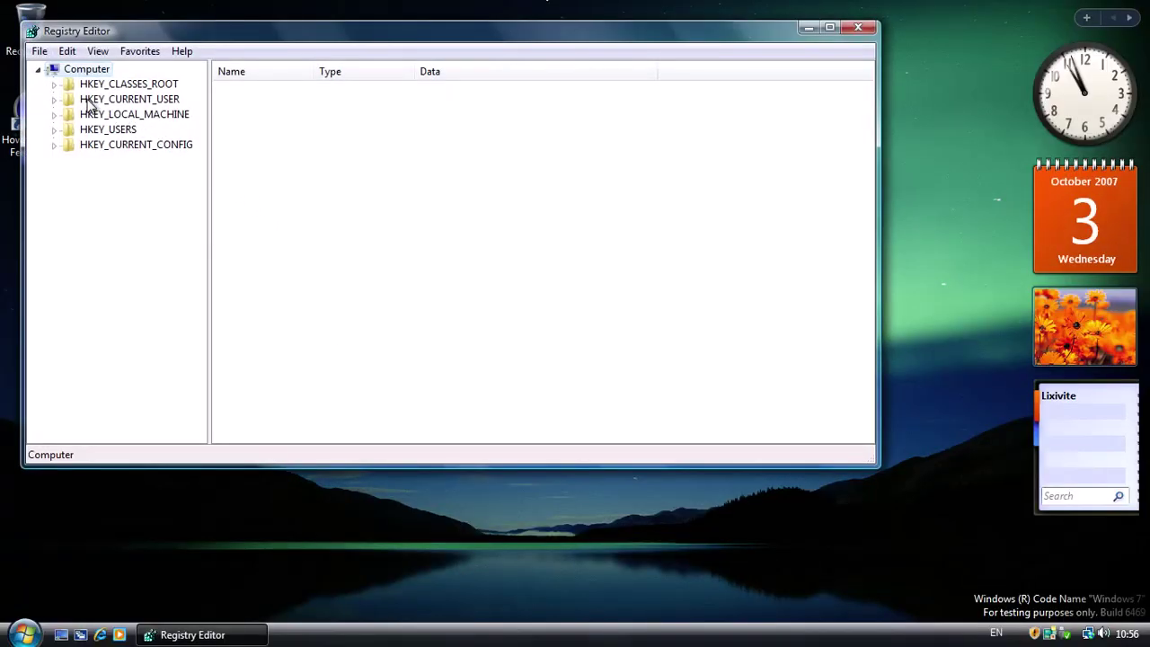
Step: Navigate to the registry key HKEY_CURRENT_USER\Software\Microsoft\Windows\CurrentVersion\Explorer
double_click(88, 101)
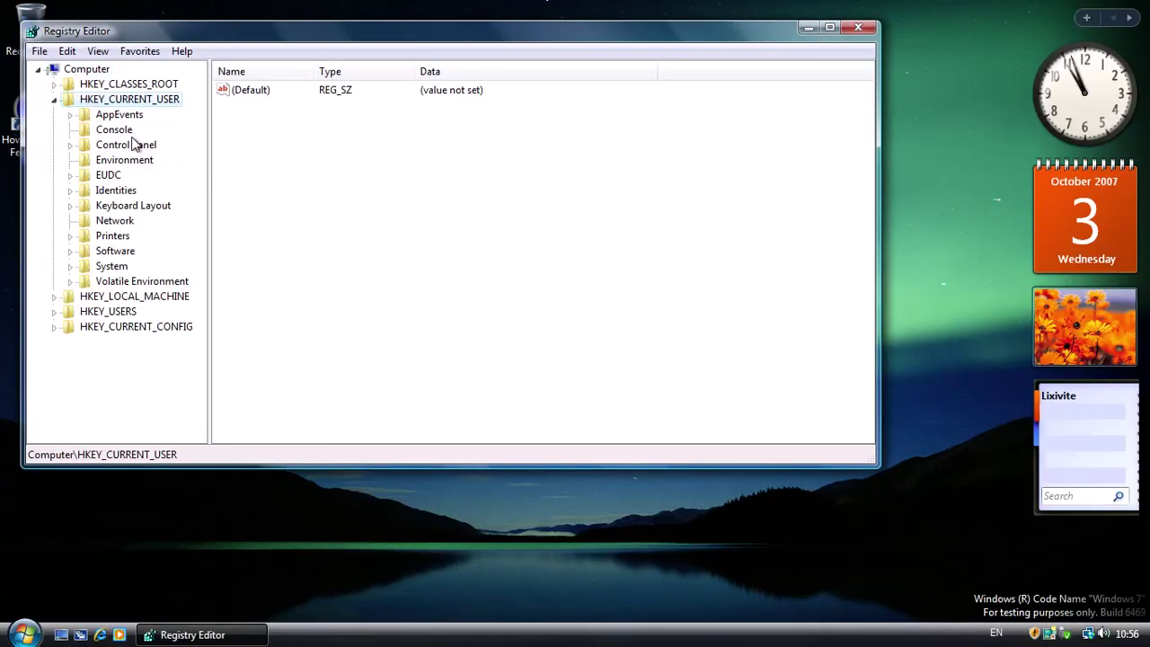
double_click(117, 251)
double_click(135, 297)
scroll(140, 301, "down", 8)
left_click(148, 236)
double_click(148, 236)
double_click(157, 250)
left_click_drag(98, 434, 143, 435)
double_click(102, 192)
left_click(99, 192)
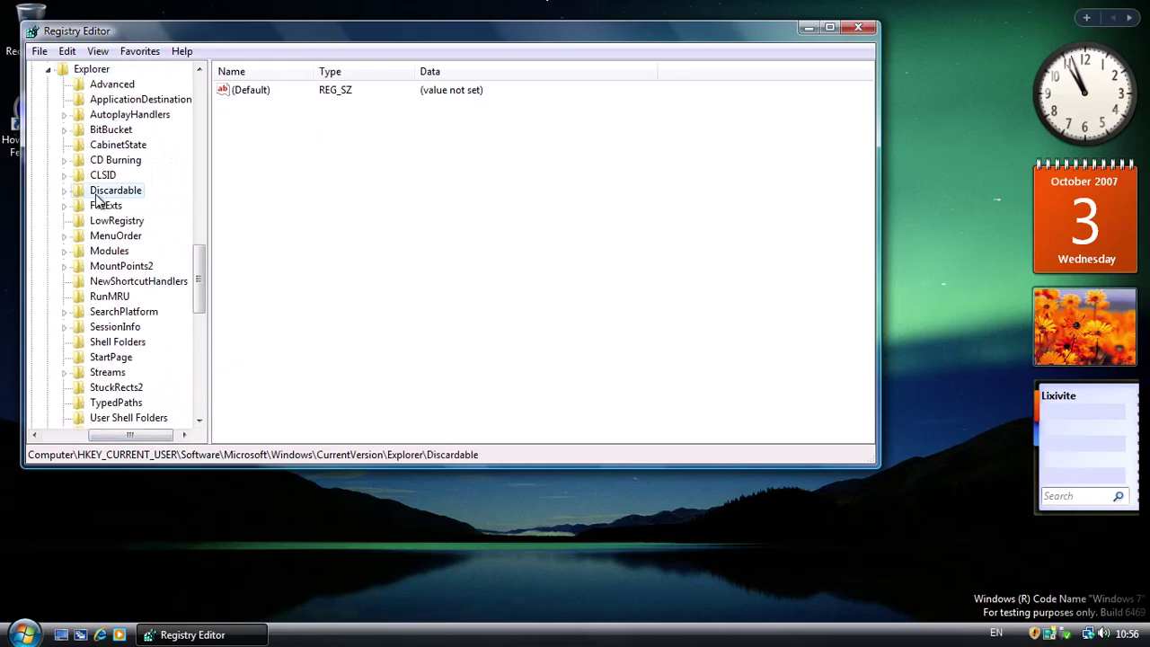
left_click(92, 69)
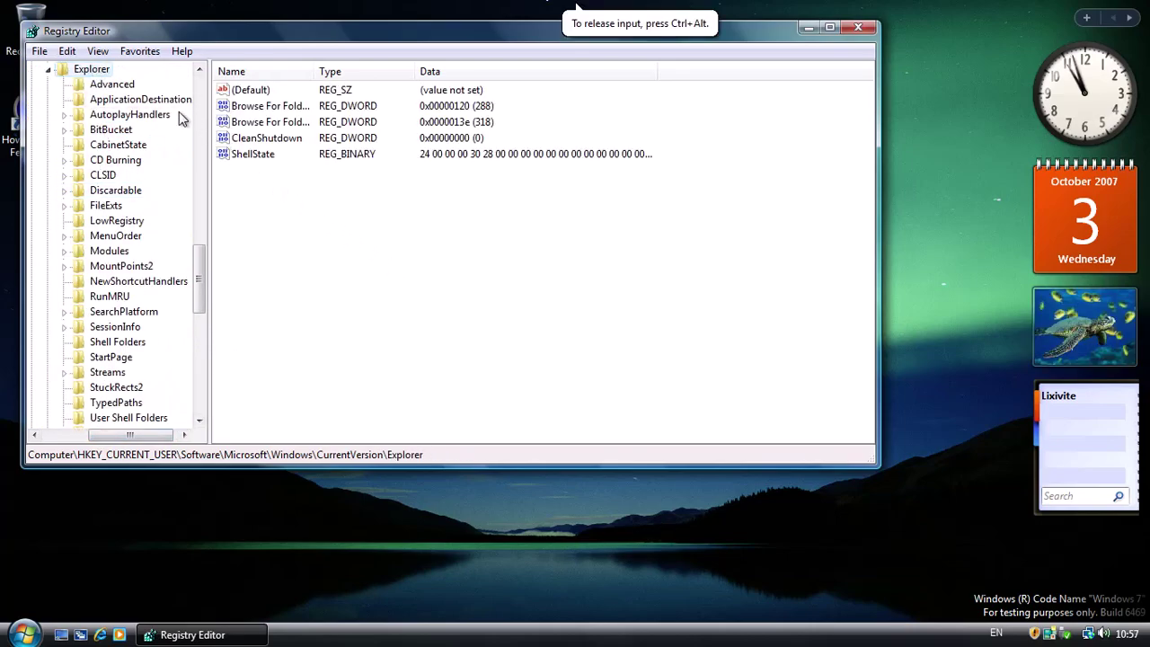
Step: Create a new key named TaskBand under the Explorer key and refresh the registry view
right_click(86, 69)
mouse_move(146, 96)
left_click(309, 101)
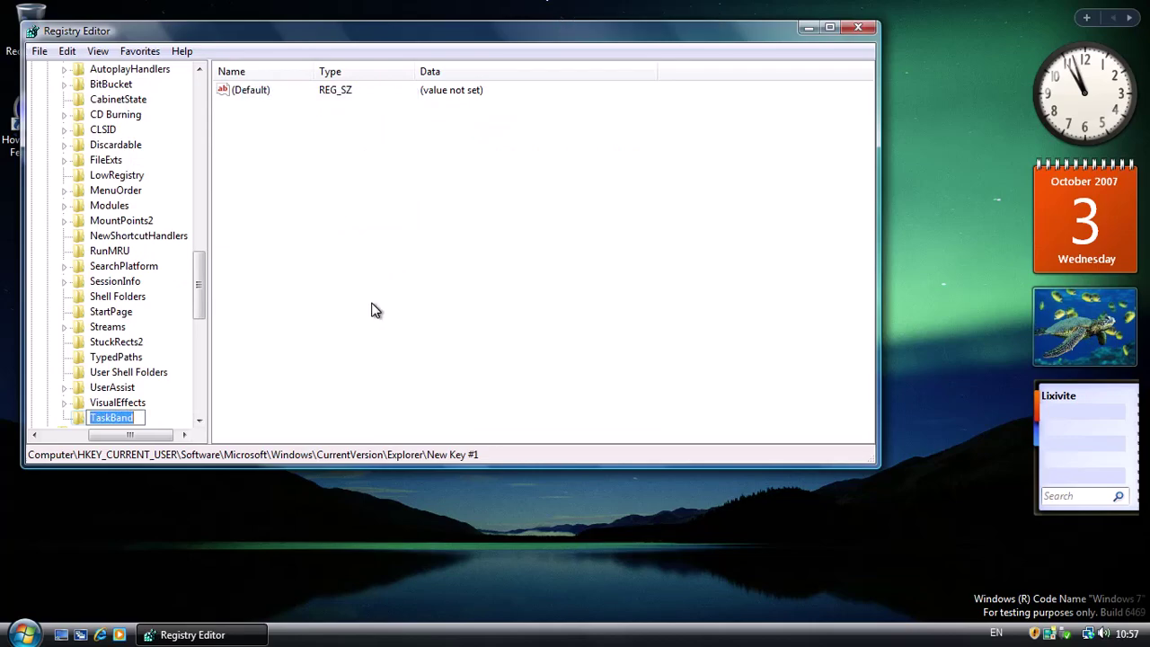
key("F5")
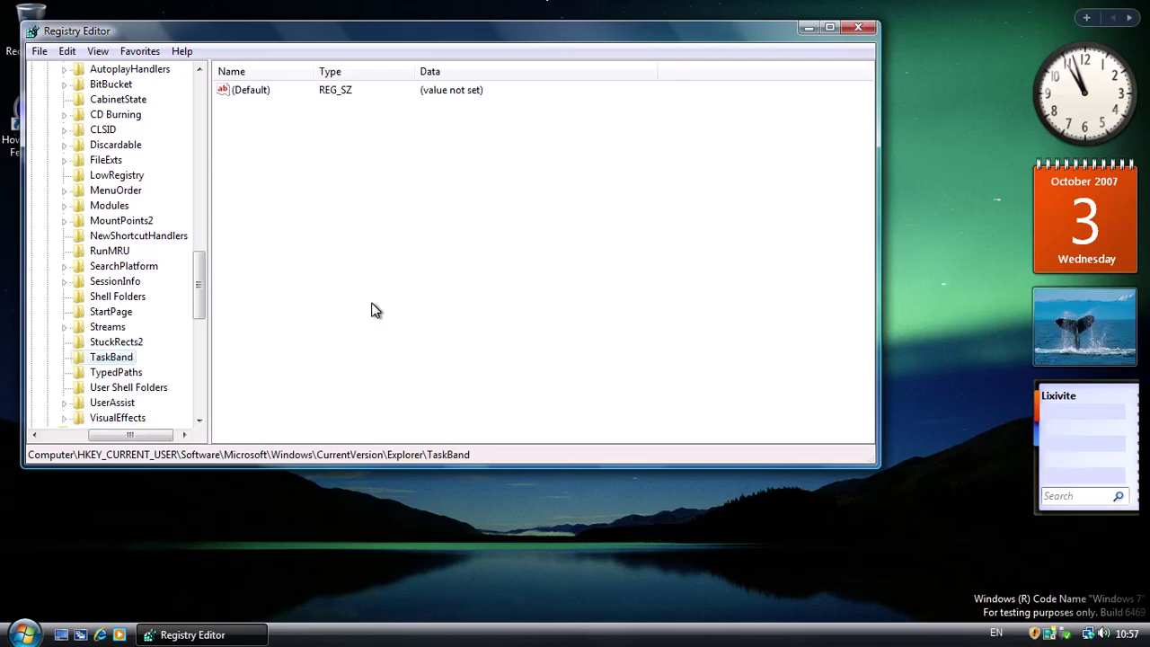
Step: Add a DWORD (32-bit) value named CanHasSuperbar to the TaskBand key and set its data to 1
right_click(365, 218)
mouse_move(400, 222)
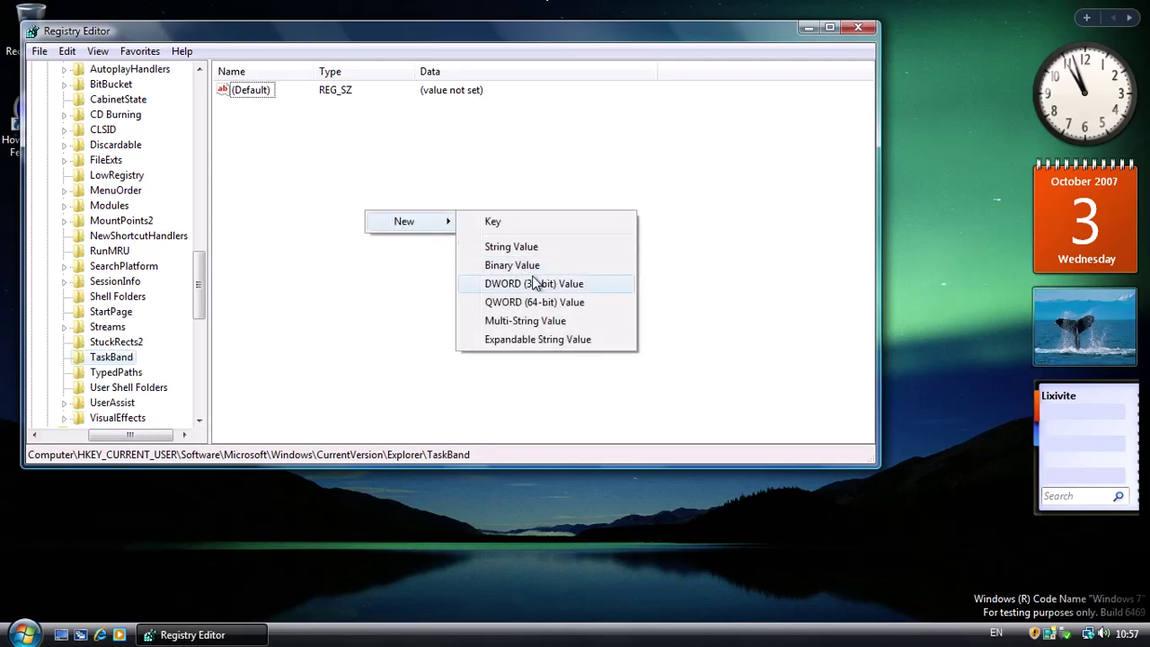
left_click(534, 283)
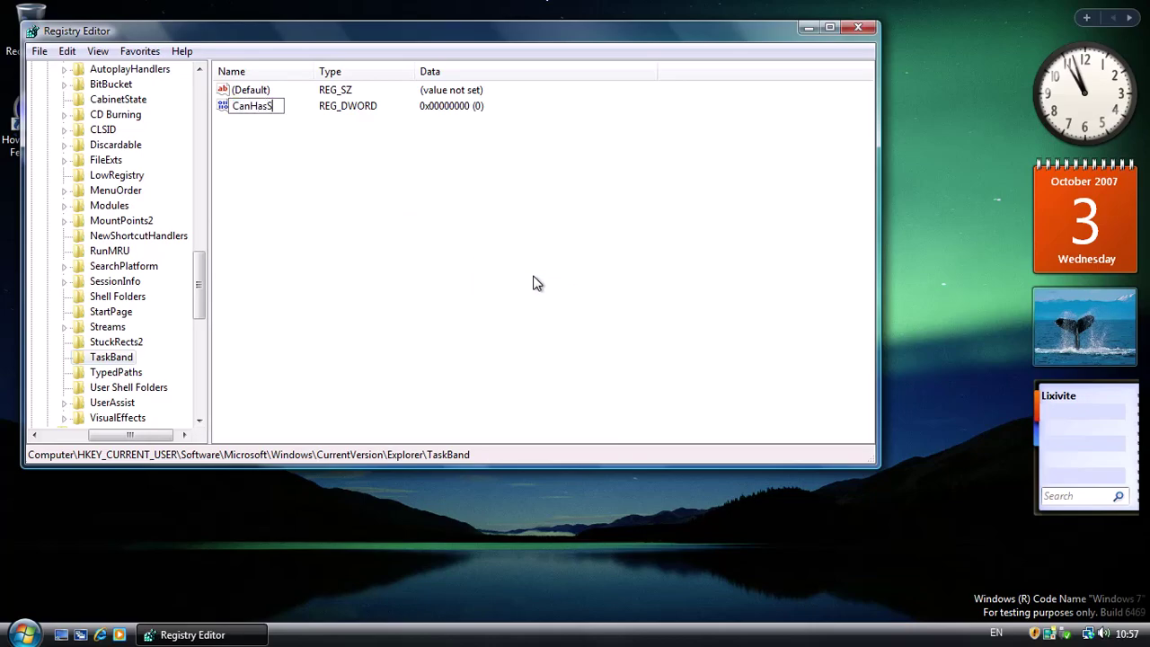
type("CanHasSuperbar")
key("Return")
key("Return")
type("1")
key("Return")
left_click(510, 347)
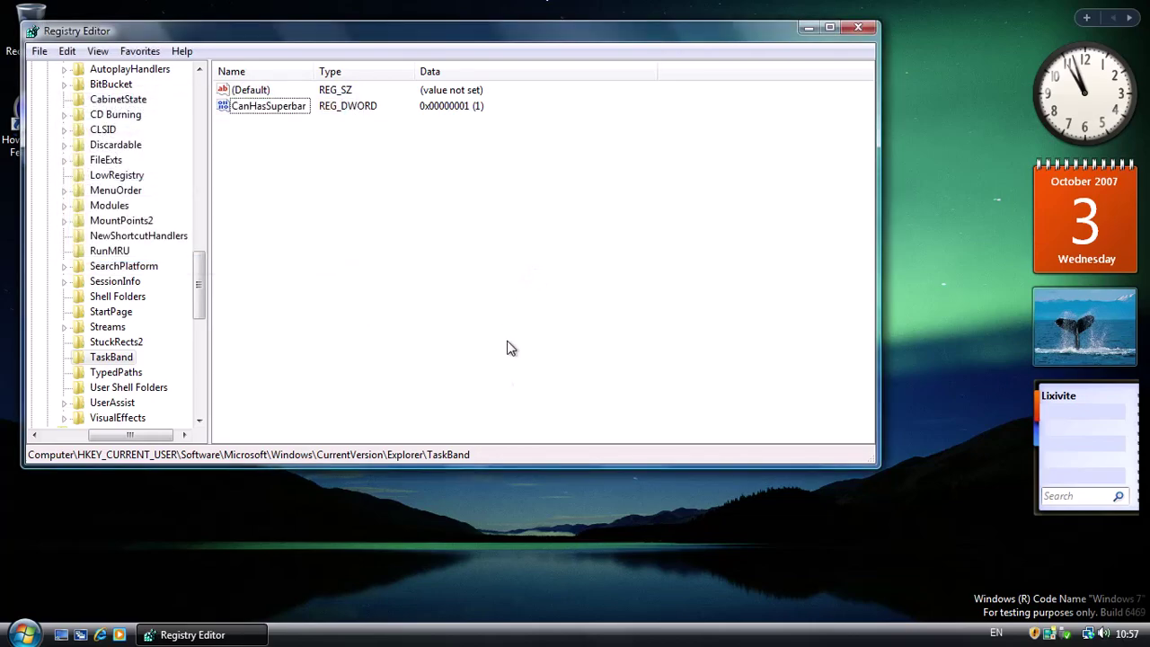
Step: Open Task Manager, show the processes from all users with permission approved, and end the explorer.exe process
right_click(429, 632)
left_click(505, 584)
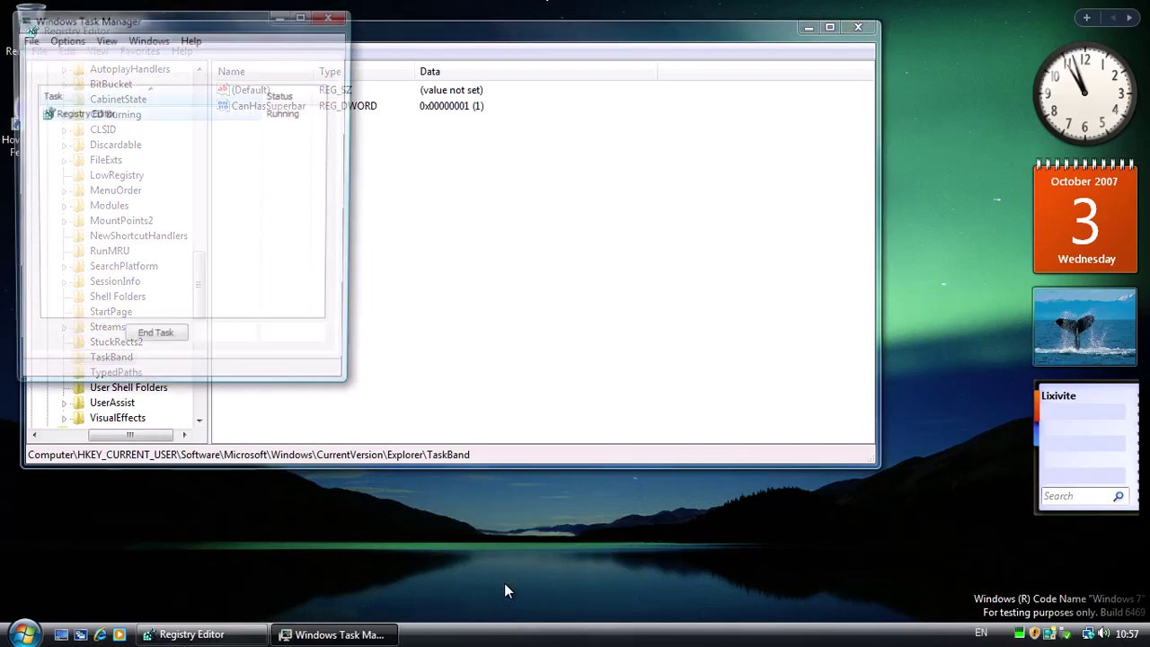
left_click(125, 64)
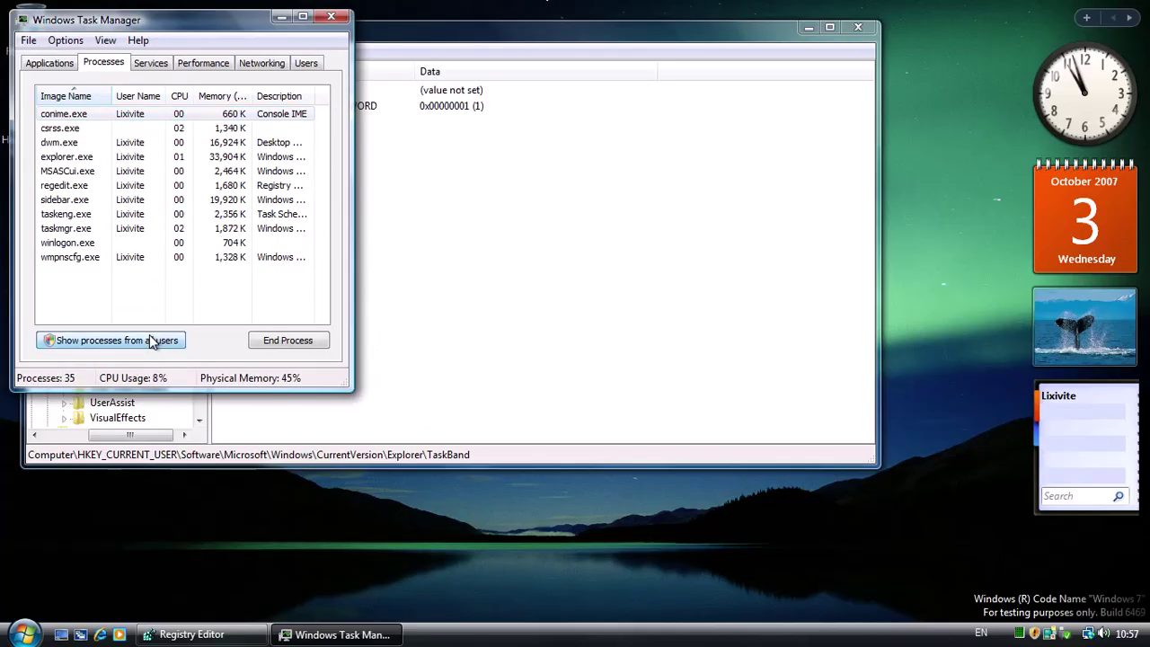
left_click(150, 337)
left_click(252, 223)
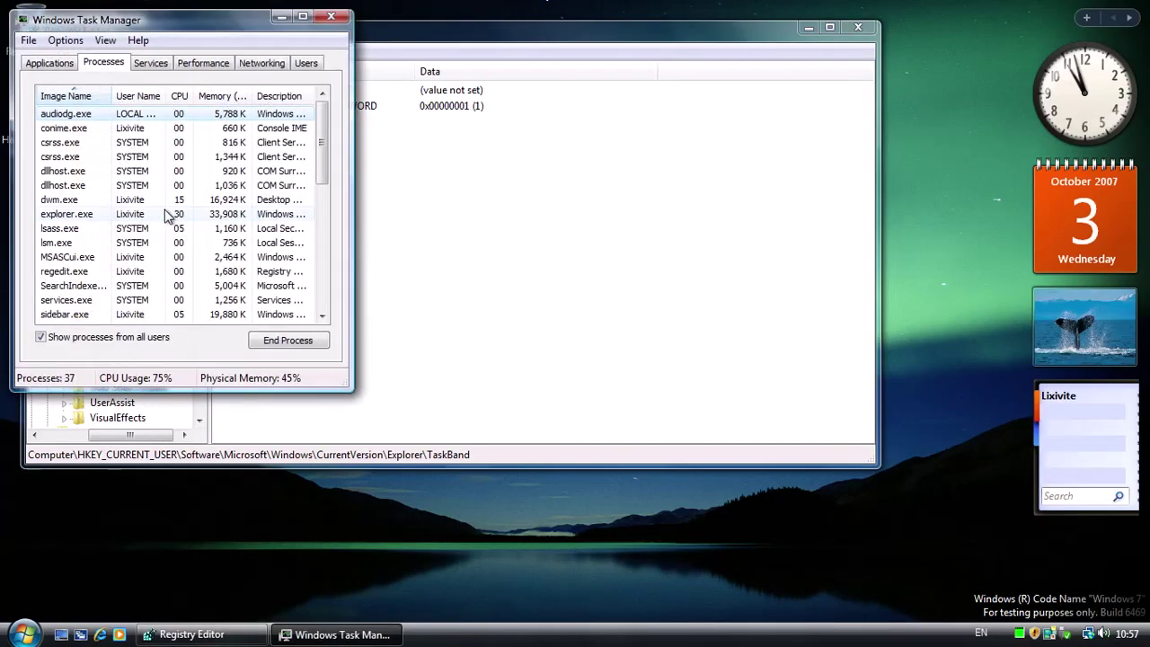
left_click(81, 216)
left_click(288, 340)
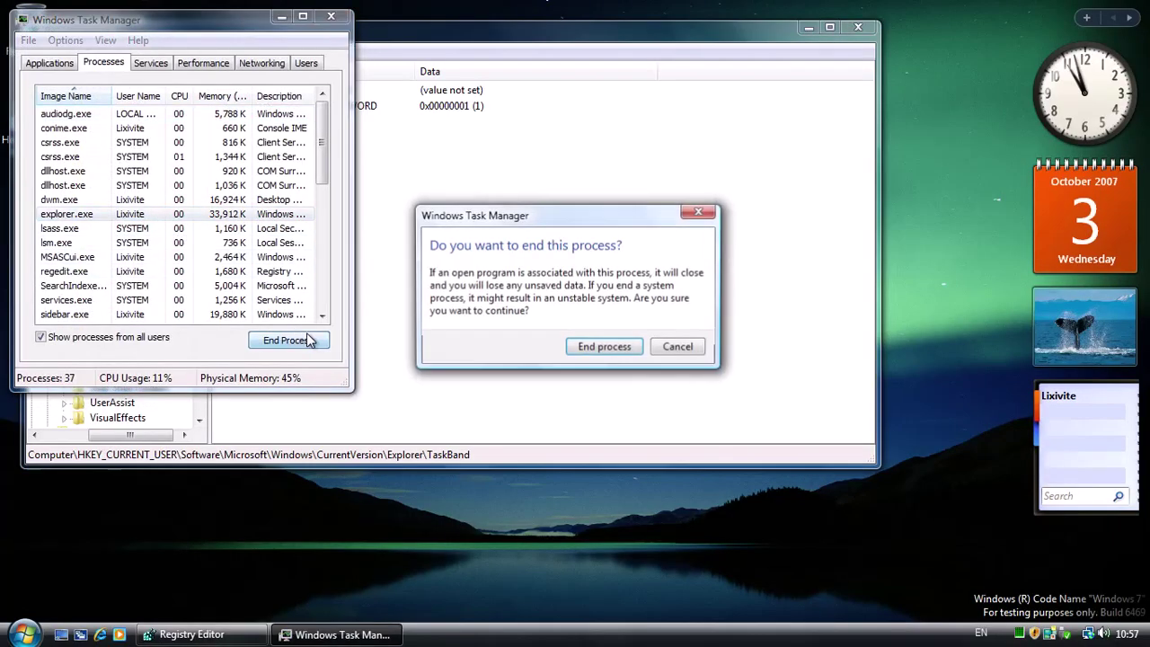
left_click(583, 348)
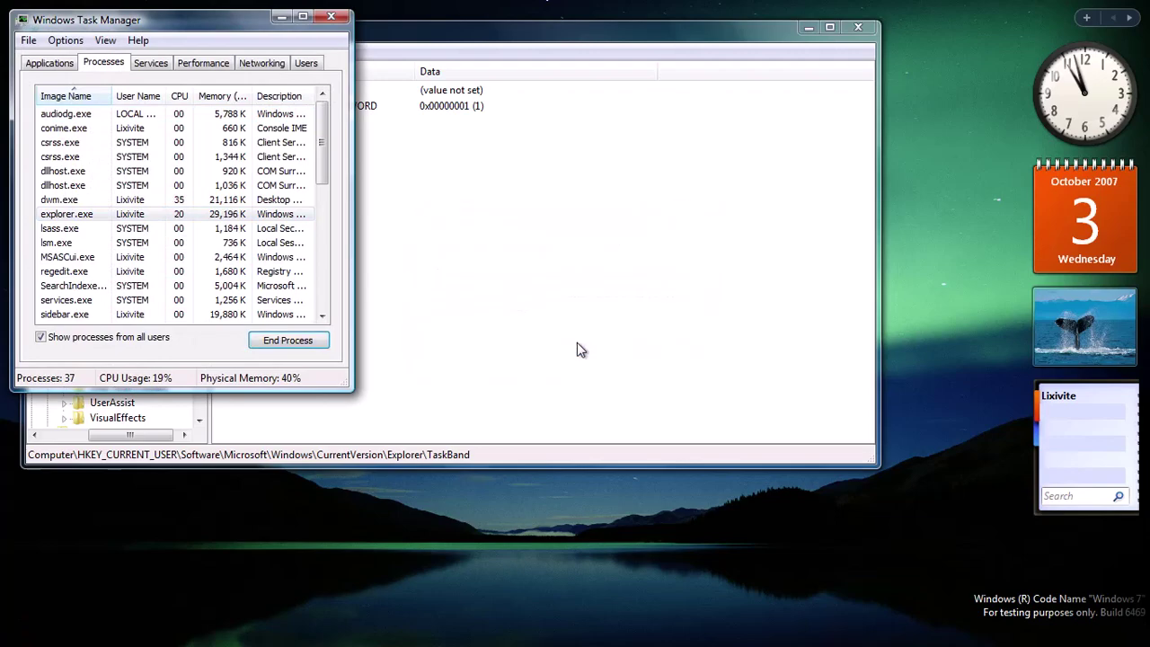
Step: Run explorer as a new task and move Task Manager off the registry tree and values
left_click(29, 40)
left_click(68, 56)
type("explorer")
key("Return")
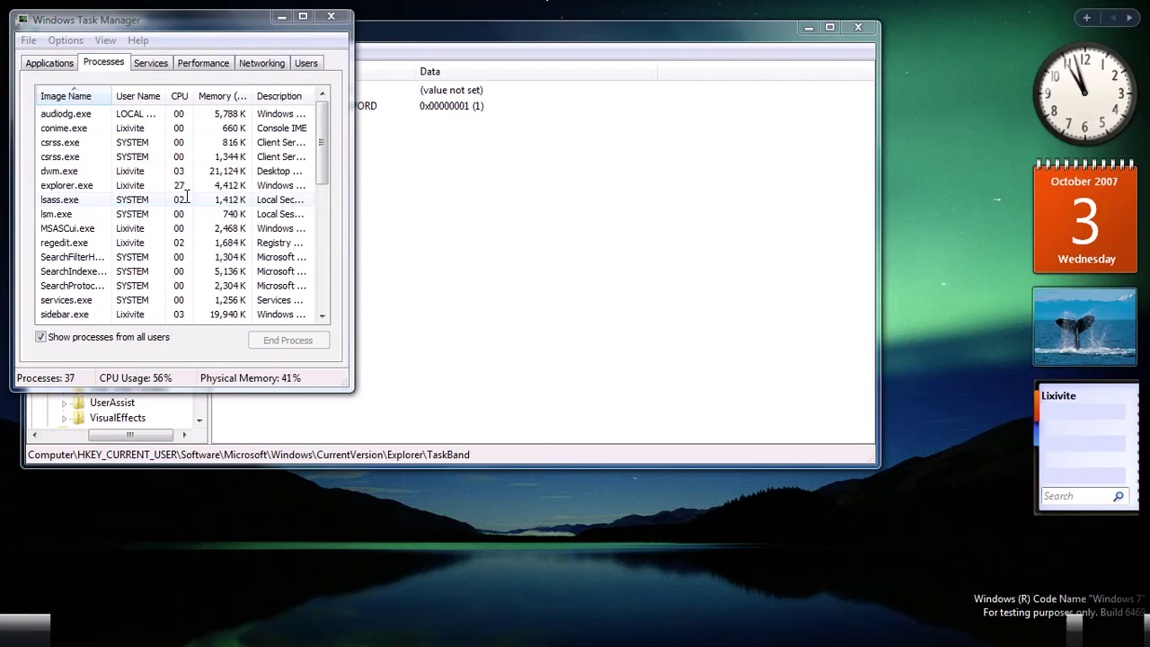
left_click_drag(150, 20, 735, 188)
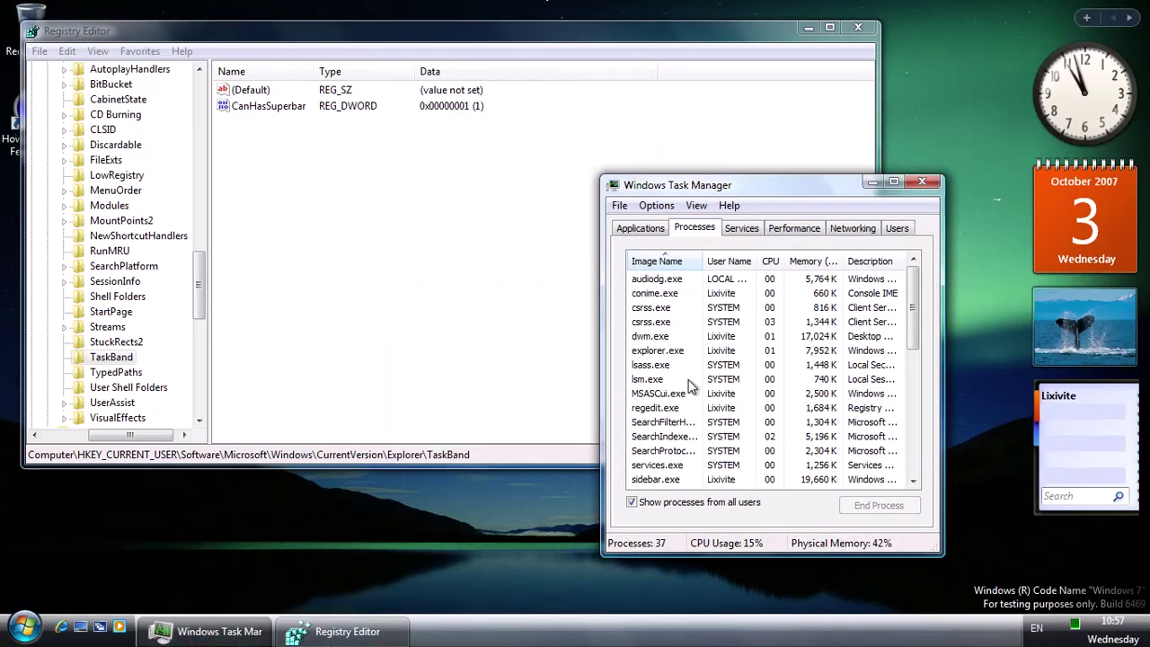
Step: Examine the restarted taskbar, including its window buttons, Start menu and the context options of its empty area and shortcuts
left_click(347, 632)
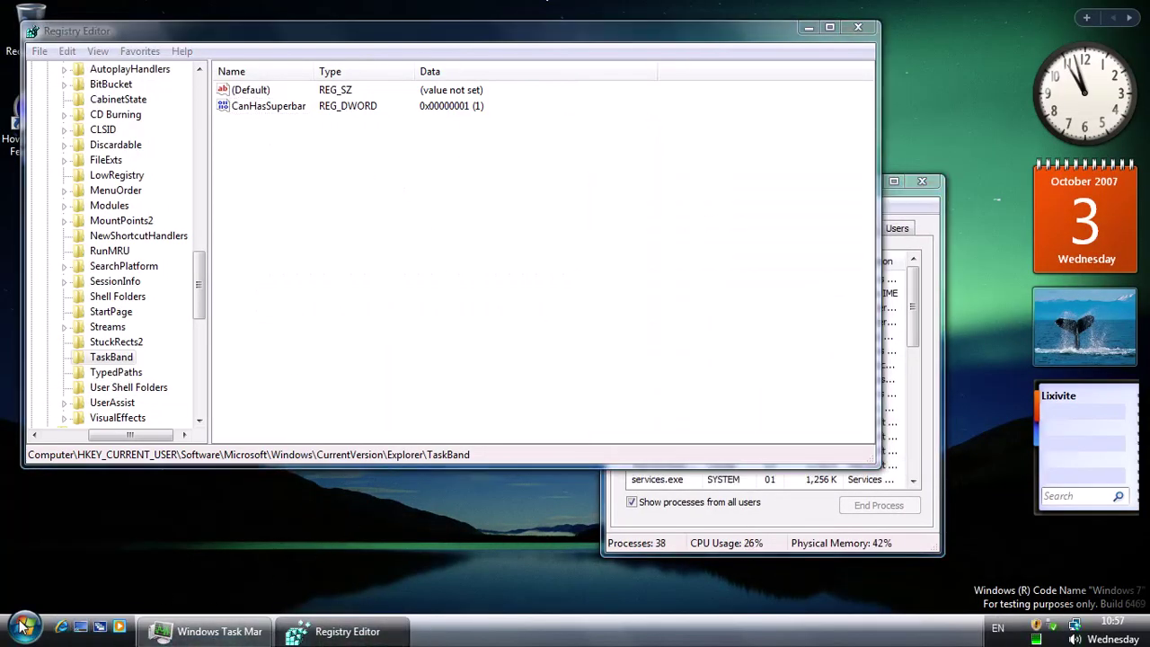
left_click(24, 629)
right_click(363, 634)
left_click(260, 638)
right_click(261, 636)
left_click(112, 567)
right_click(119, 626)
left_click(123, 183)
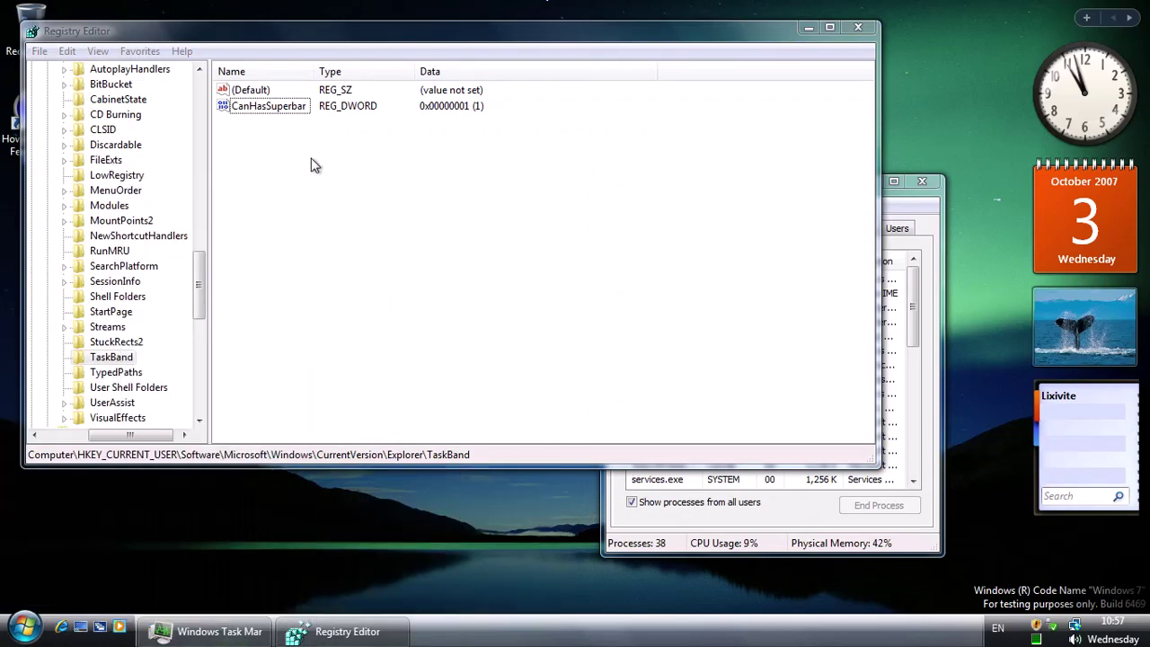
left_click(207, 632)
Step: Pin Windows Media Player and Windows Photo Gallery to the taskbar from the Start menu
left_click(24, 630)
right_click(126, 314)
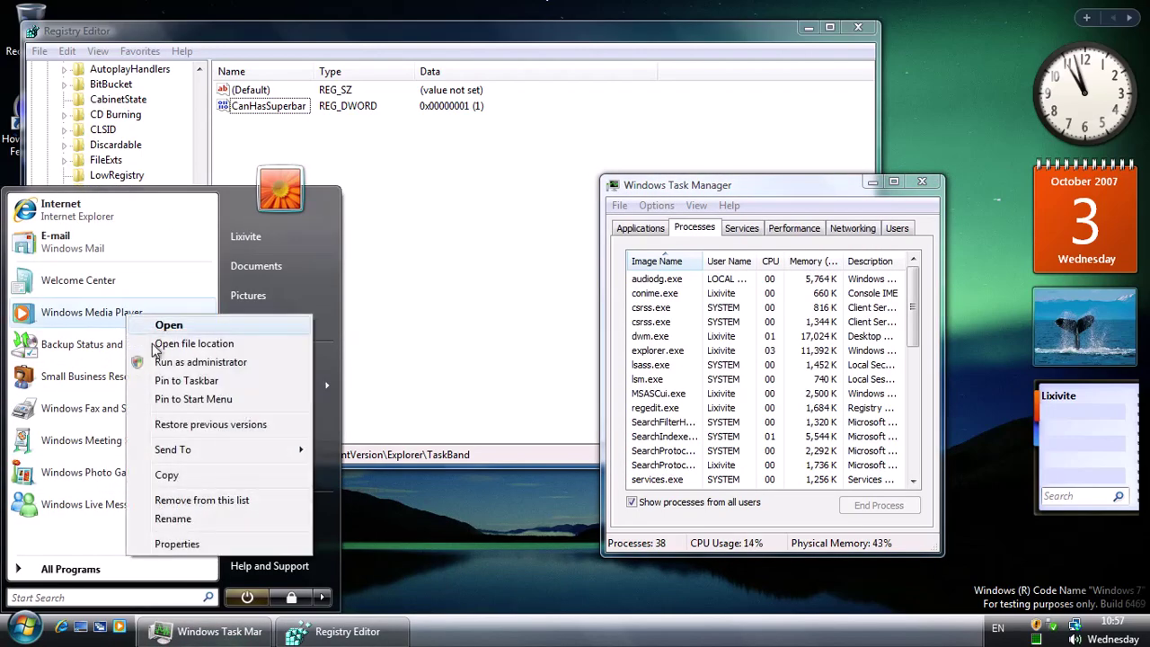
left_click(216, 386)
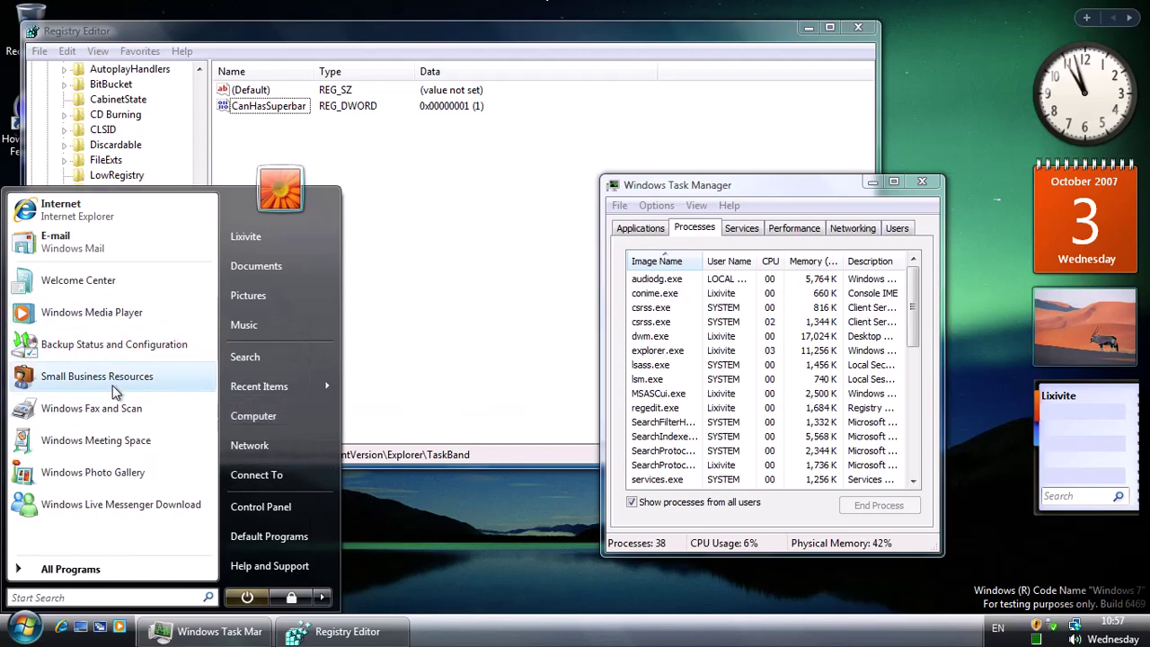
right_click(94, 485)
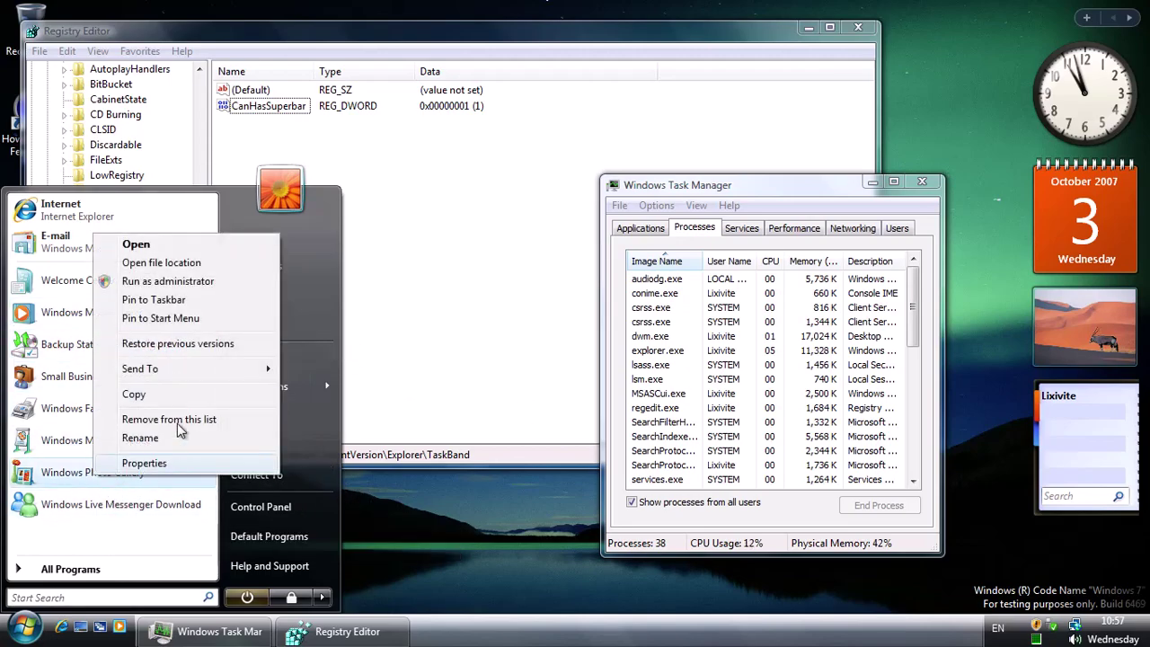
left_click(154, 300)
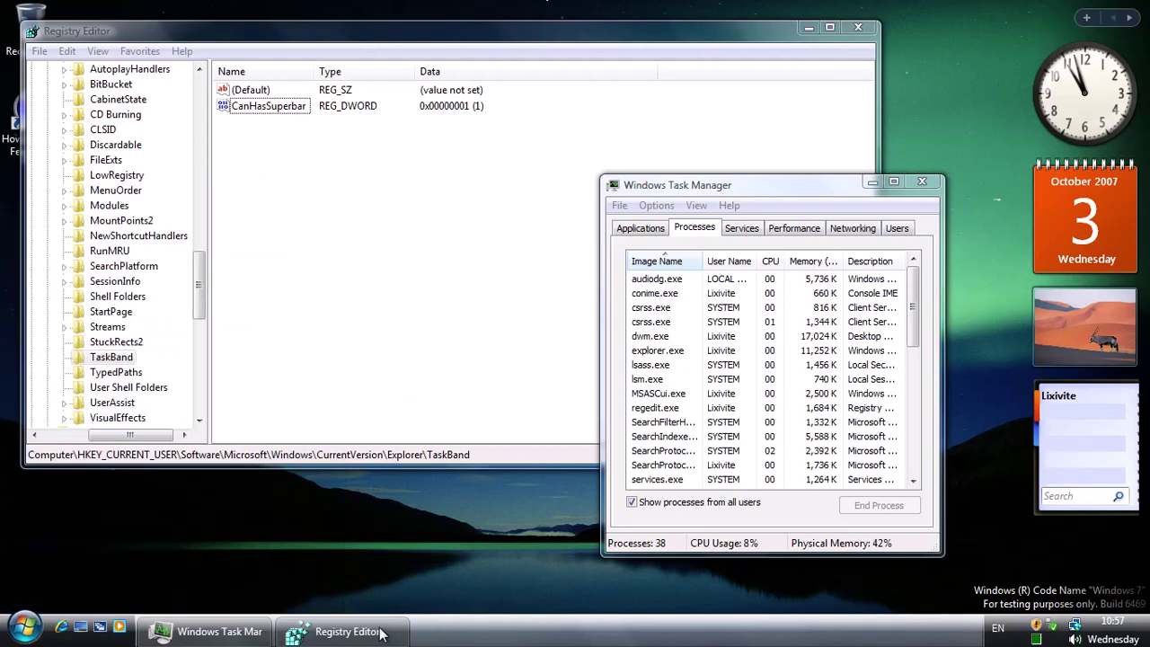
Step: Restart the shell by ending explorer.exe in Task Manager and running it again as a new task
left_click(292, 634)
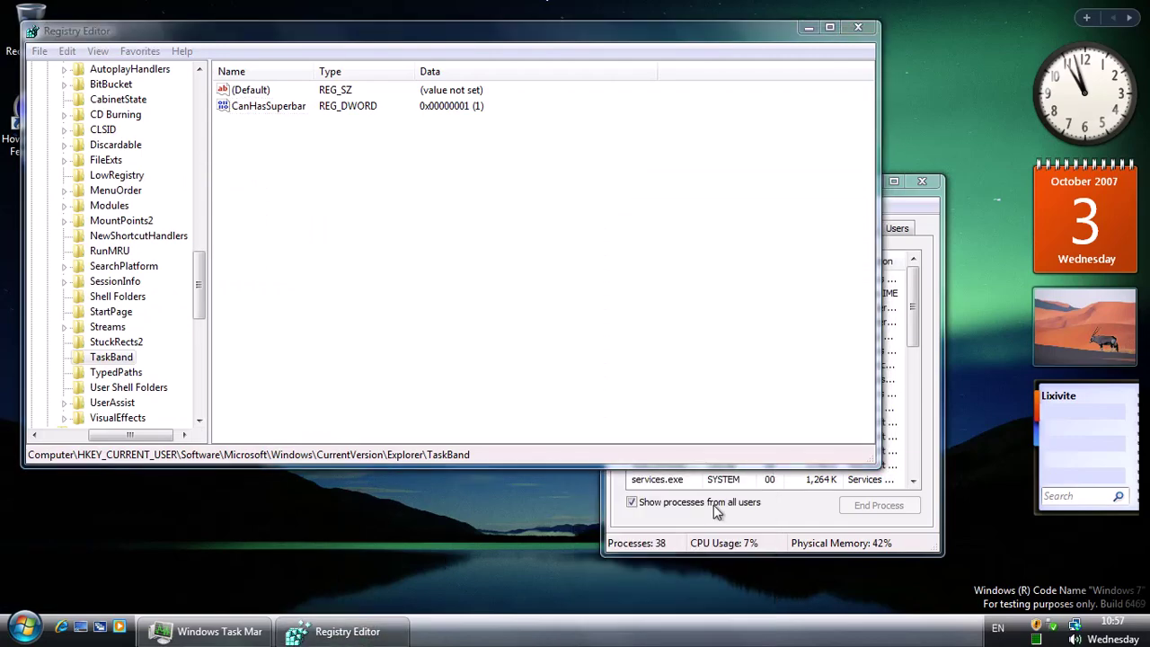
left_click(678, 493)
left_click(657, 351)
left_click(879, 506)
left_click(531, 341)
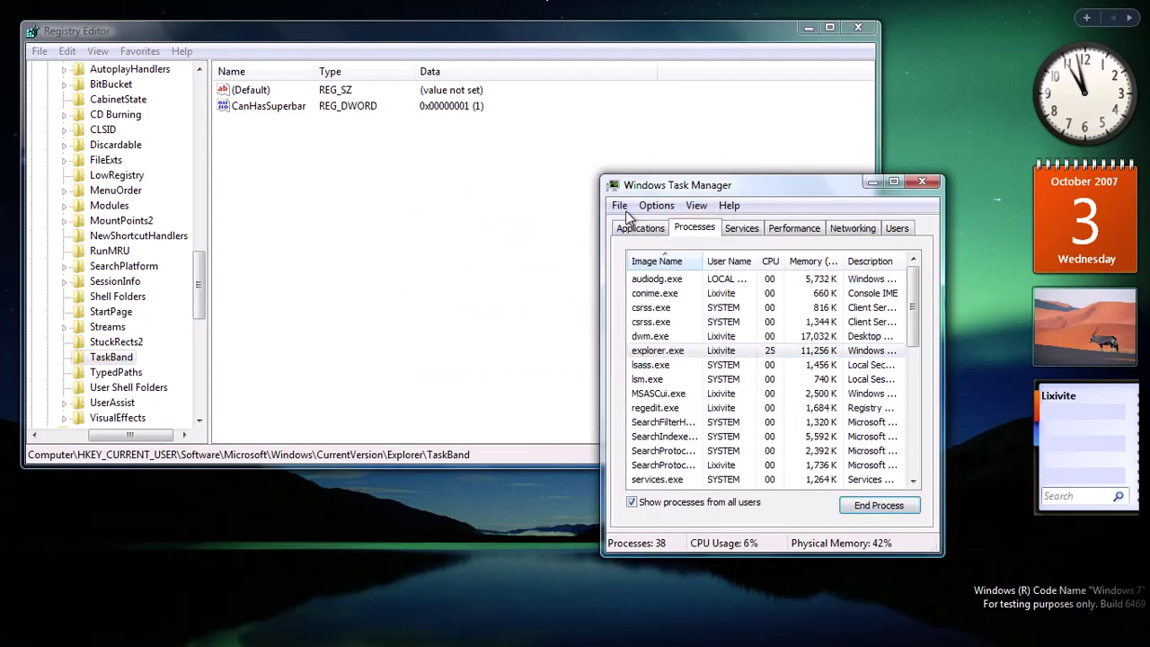
left_click(620, 205)
left_click(639, 223)
key("Return")
Step: Examine the context options of the taskbar and its Windows Media Player shortcut, and open the Start menu
right_click(243, 632)
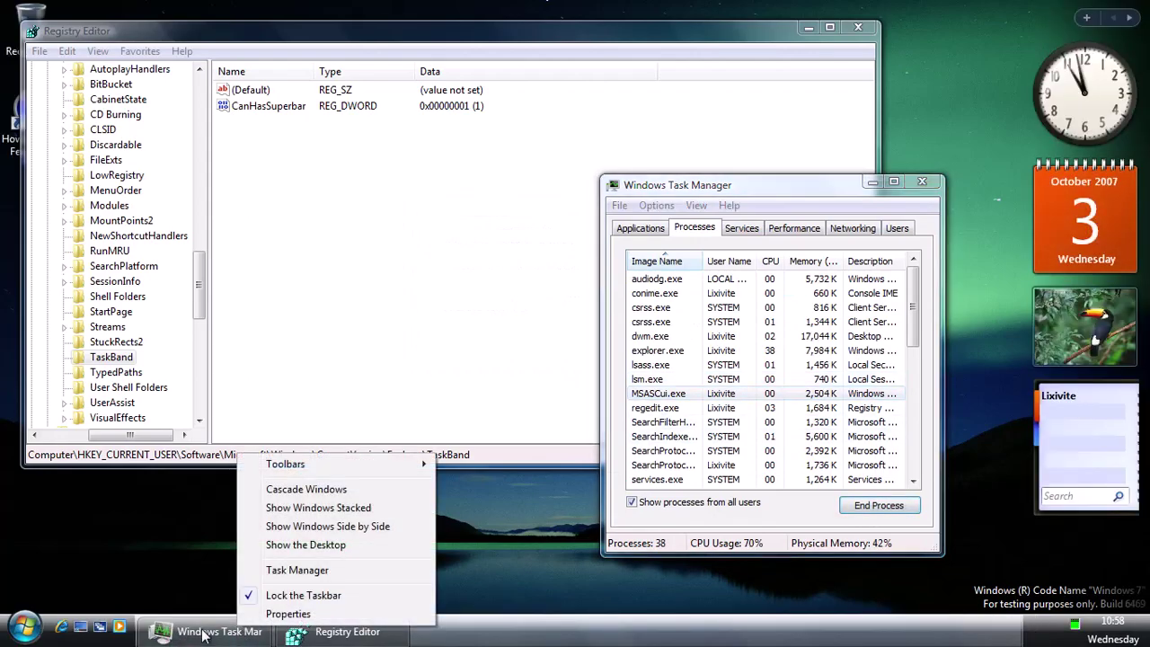
right_click(120, 629)
left_click(220, 420)
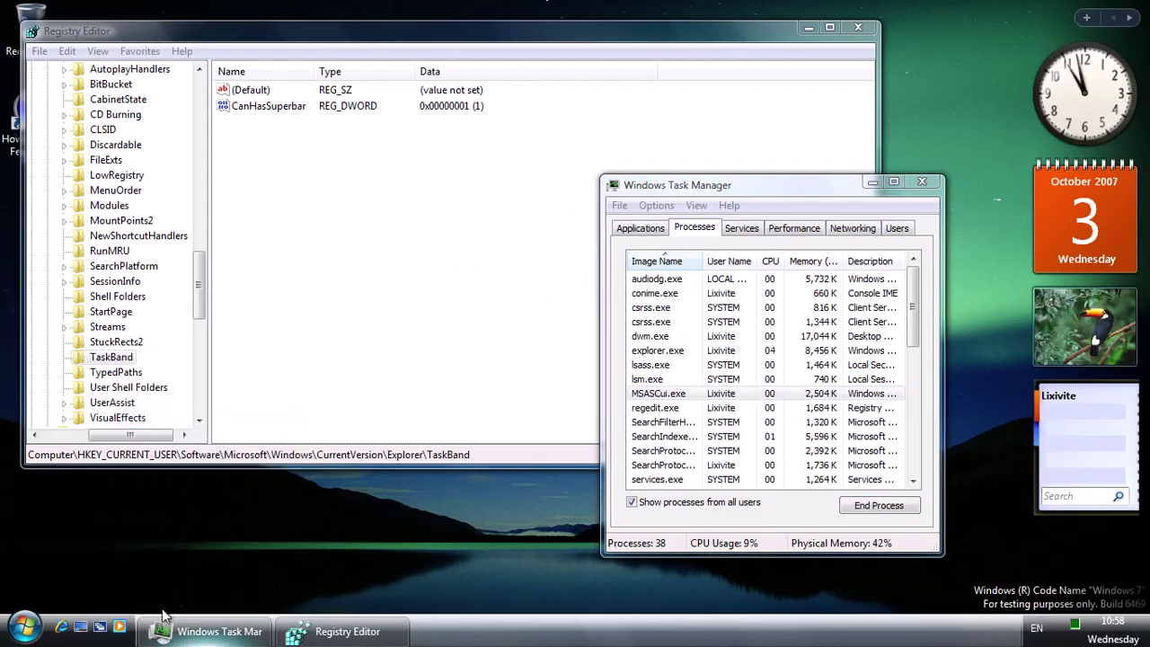
right_click(130, 631)
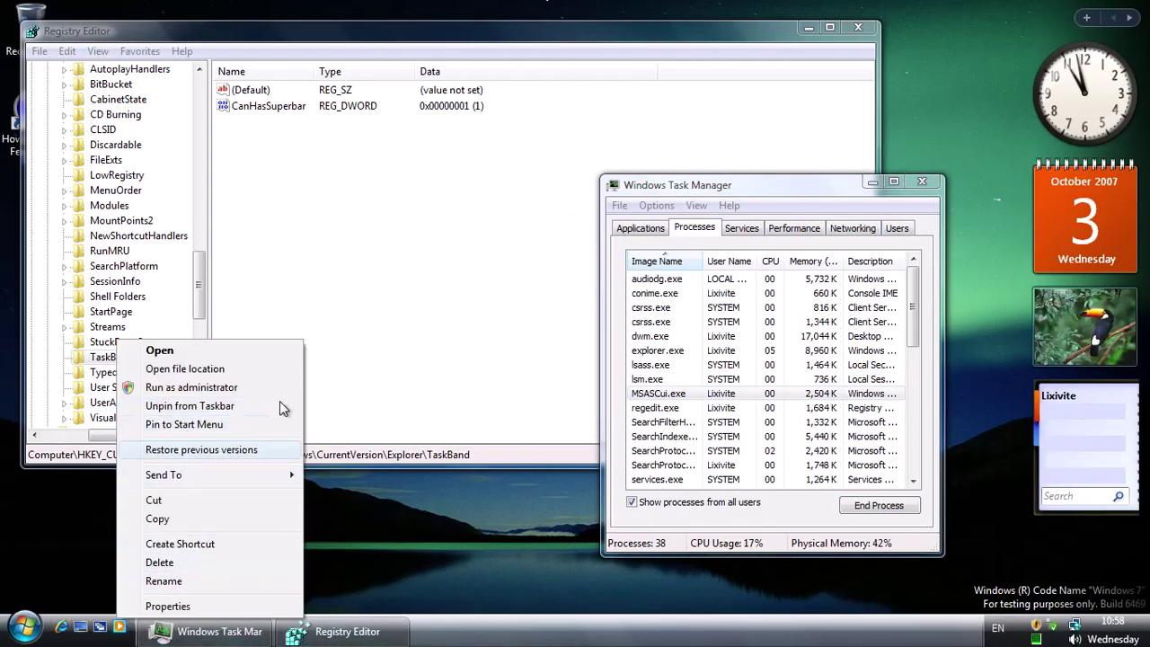
left_click(346, 632)
right_click(477, 634)
left_click(23, 629)
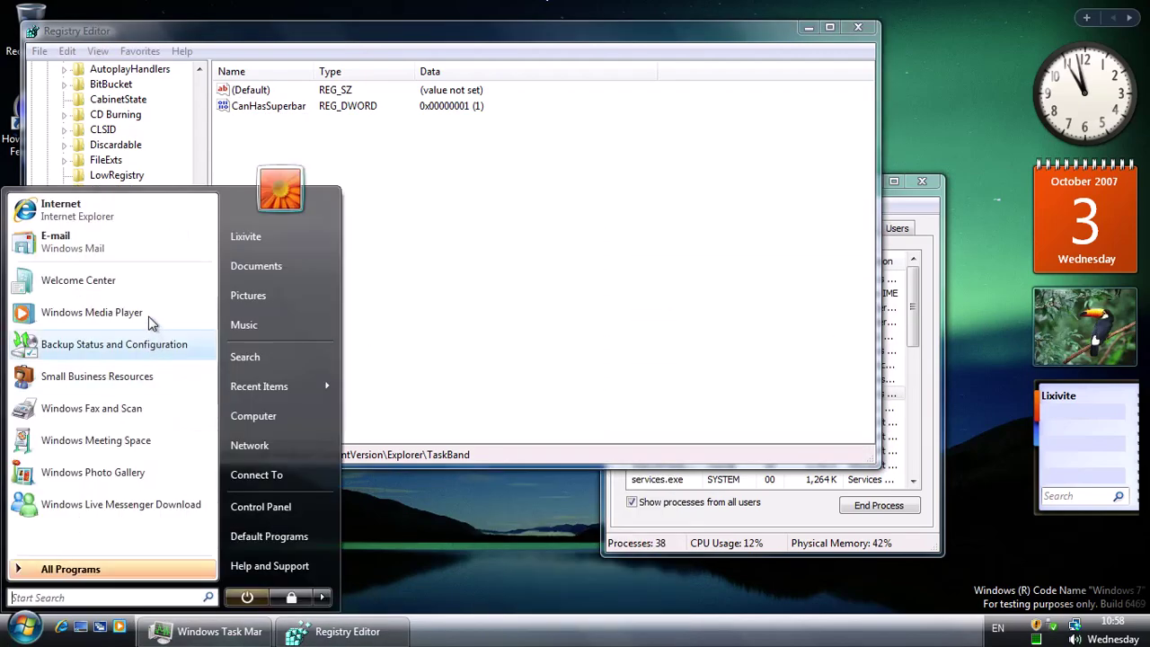
Step: Examine the context options of the Start menu's Windows Media Player entry and browse the full program list
right_click(142, 322)
left_click(103, 568)
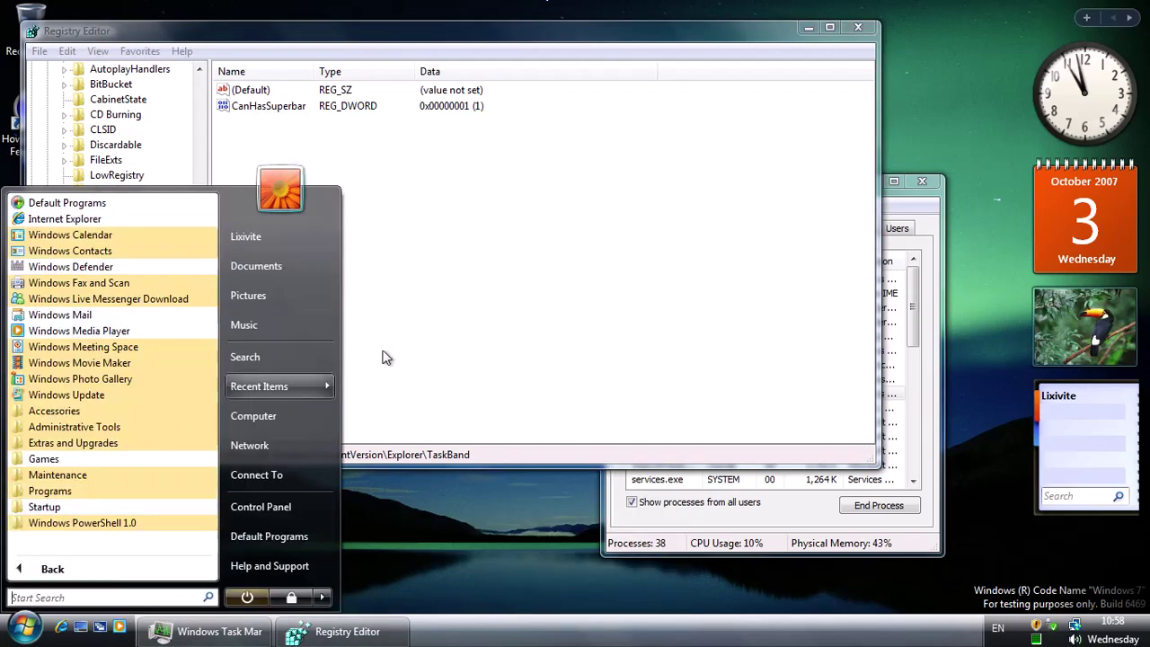
left_click(431, 373)
Step: Hide the Quick Launch toolbar from the taskbar
right_click(903, 639)
mouse_move(930, 482)
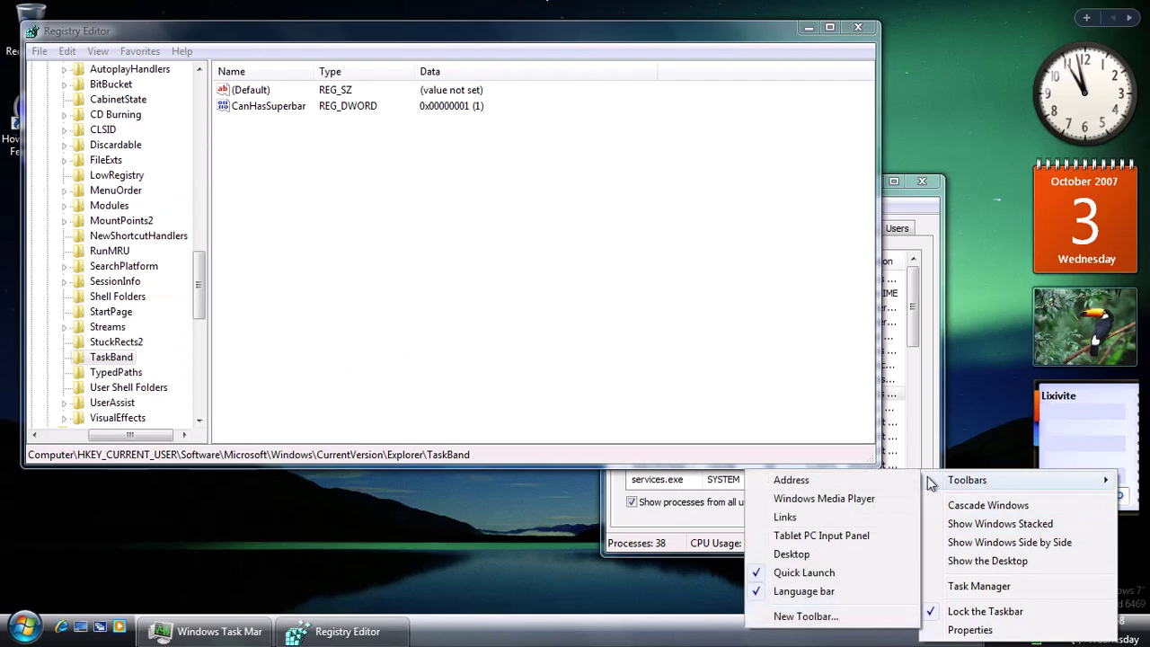
left_click(762, 575)
right_click(341, 630)
left_click(135, 632)
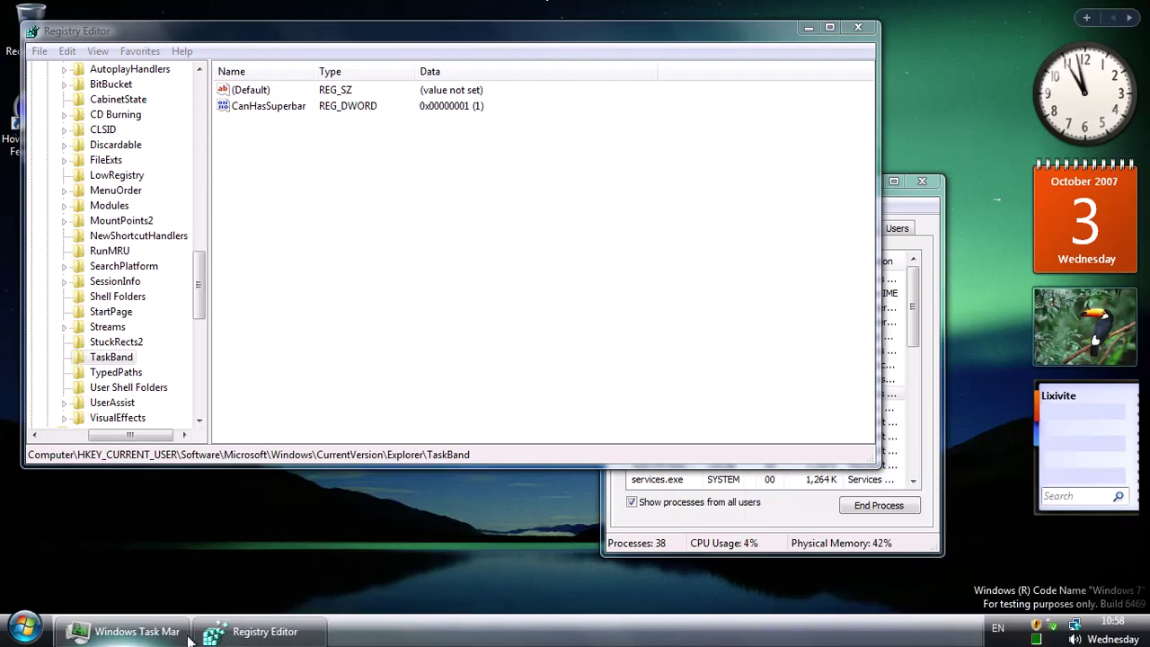
Step: Review the taskbar appearance settings in Taskbar and Start Menu Properties
right_click(180, 634)
left_click(223, 622)
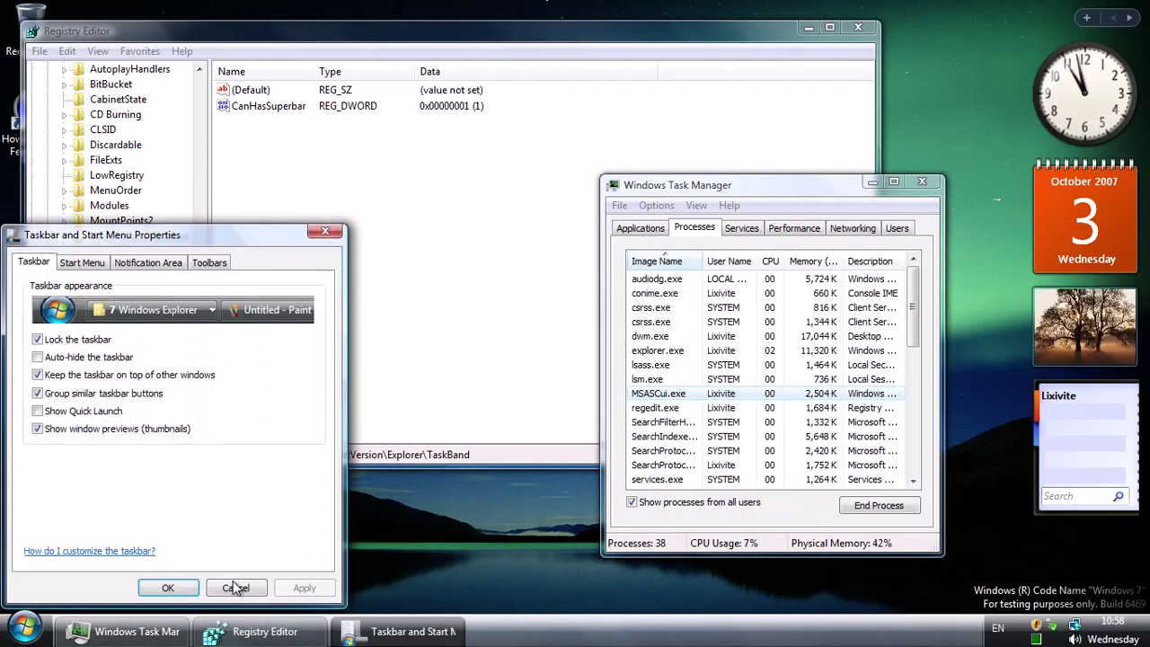
left_click(169, 589)
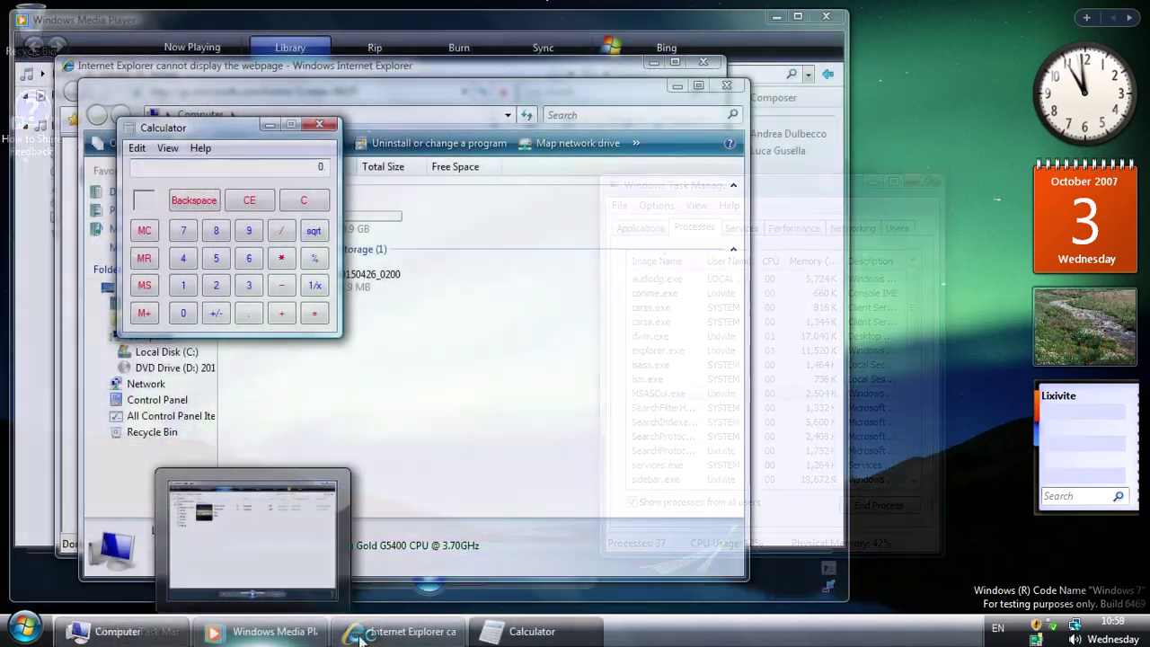
Step: Preview the open windows from their taskbar buttons and close Windows Photo Gallery
mouse_move(409, 632)
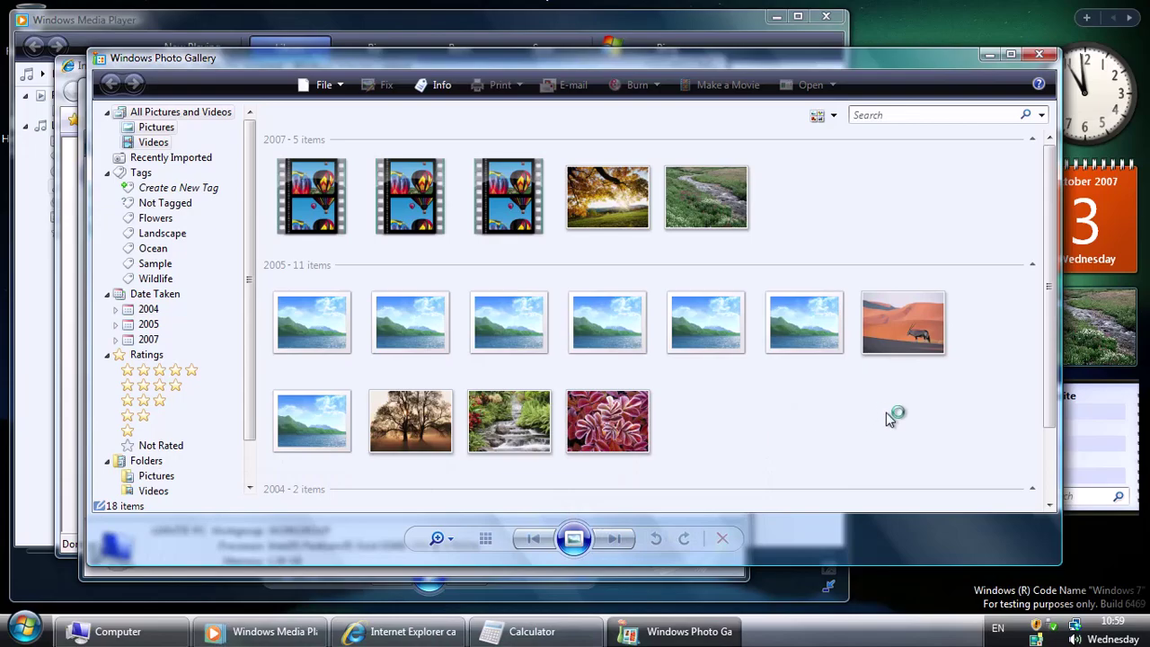
left_click(1040, 55)
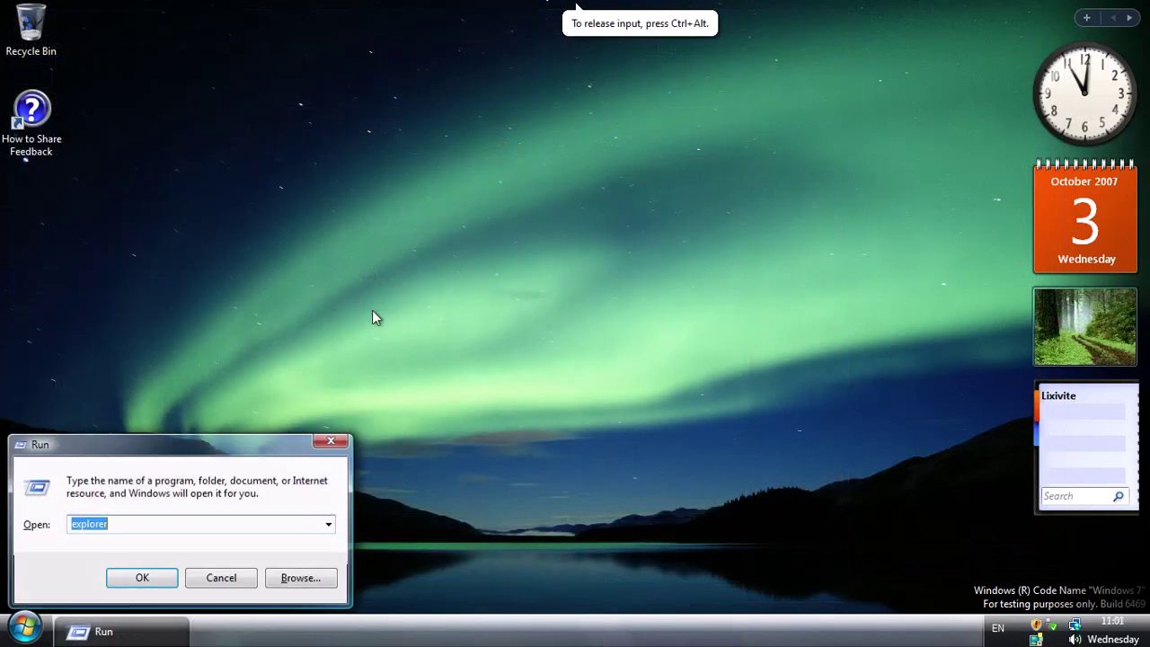
Step: Run regedit with permission granted and select the Advanced key under HKEY_CURRENT_USER\Software\Microsoft\Windows\CurrentVersion\Explorer
type("regedit")
key("Return")
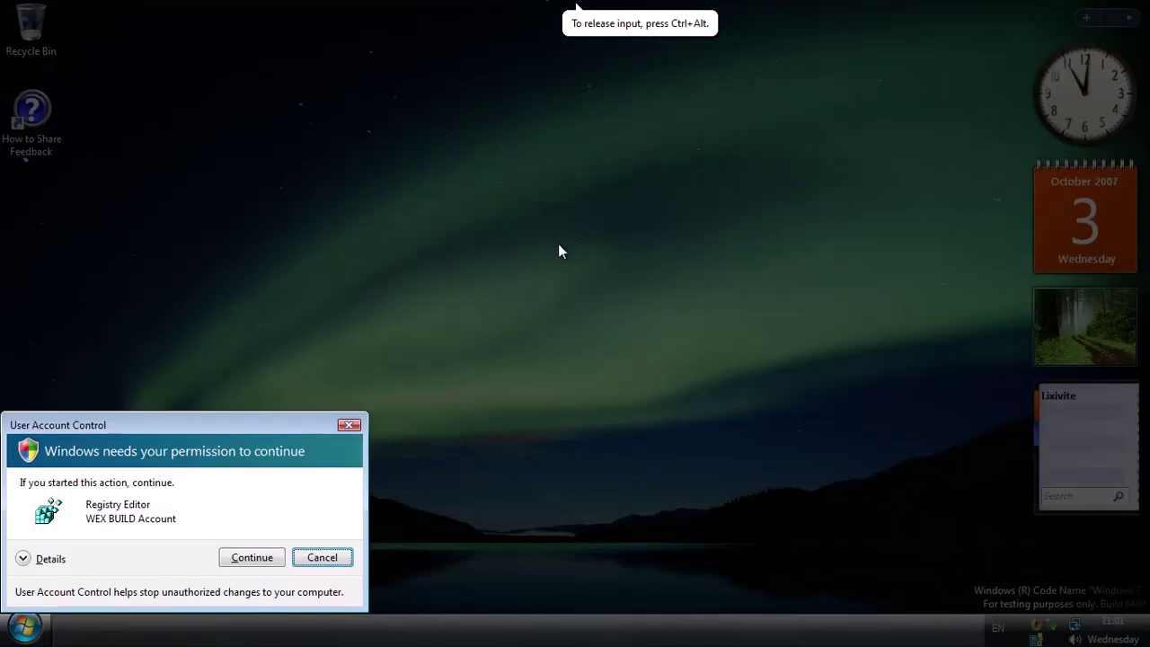
left_click(252, 559)
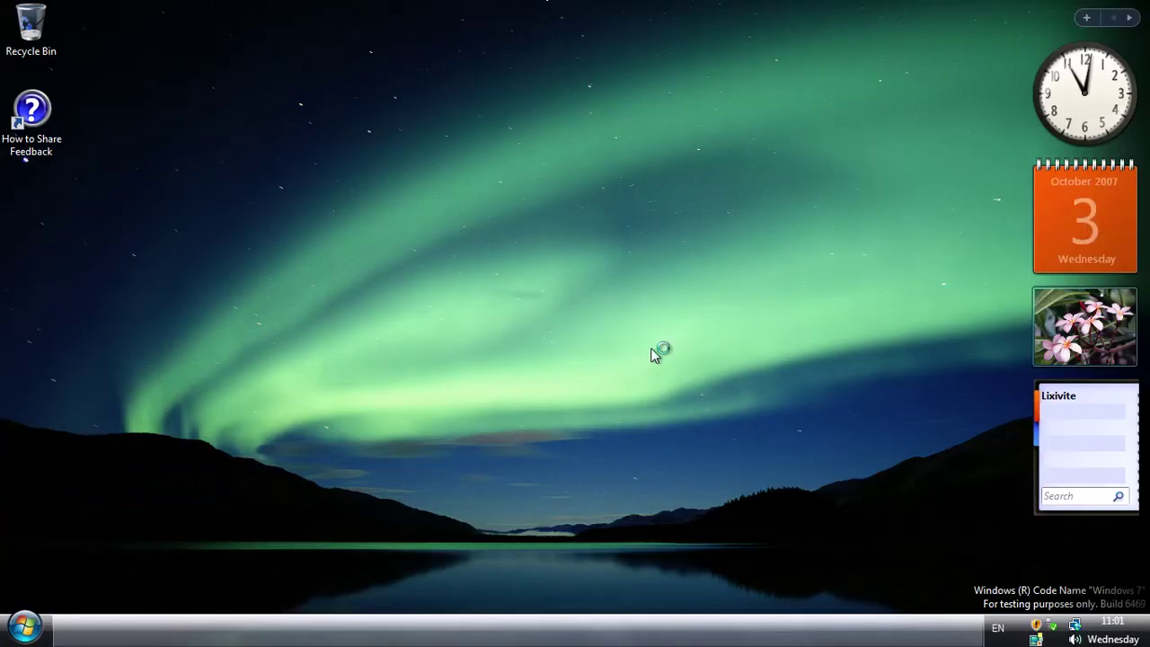
scroll(135, 261, "up", 12)
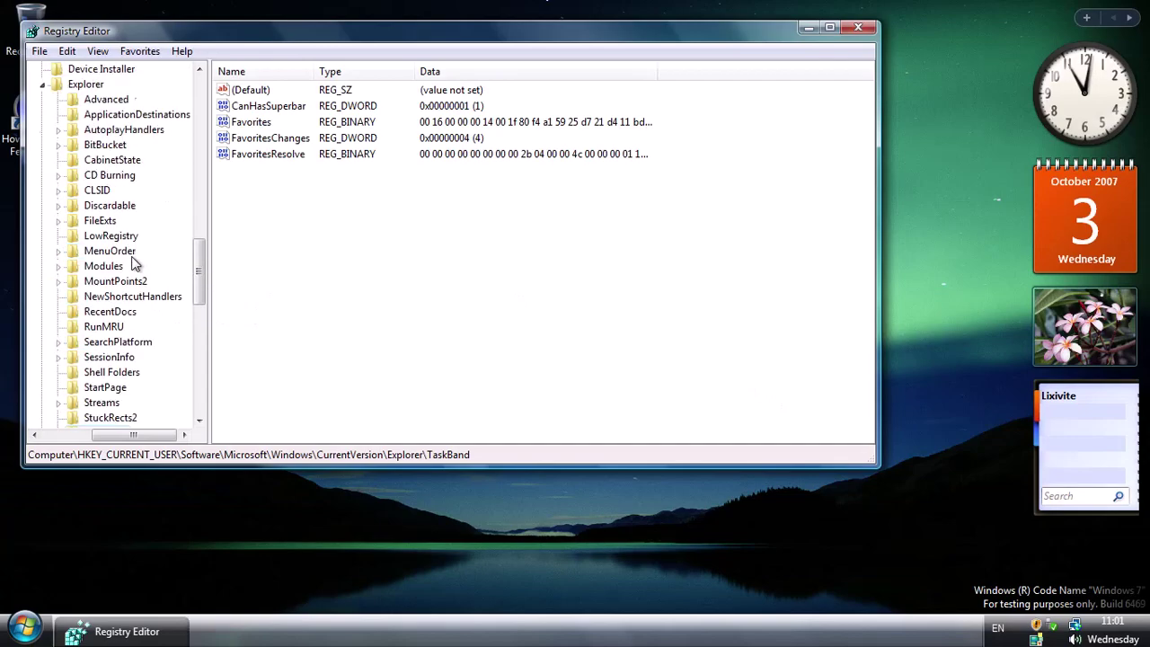
left_click(114, 282)
left_click_drag(163, 437, 146, 441)
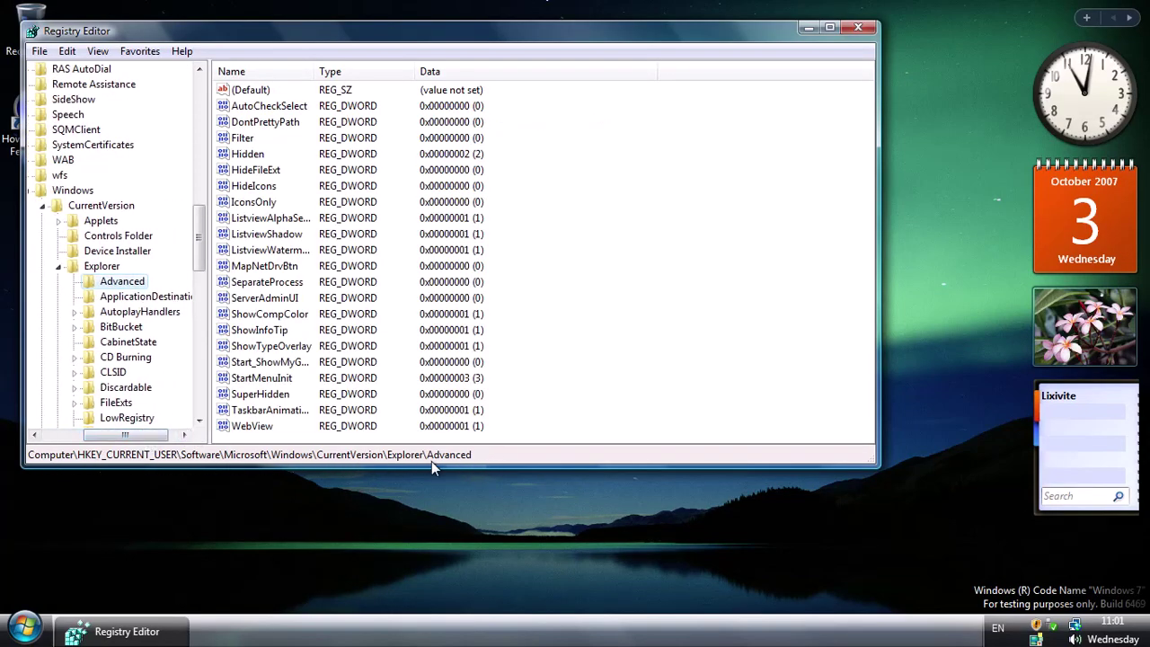
Step: Create a DWORD value named UseWin7NavPane in the Advanced key and refresh the value list
right_click(602, 189)
mouse_move(620, 195)
left_click(770, 258)
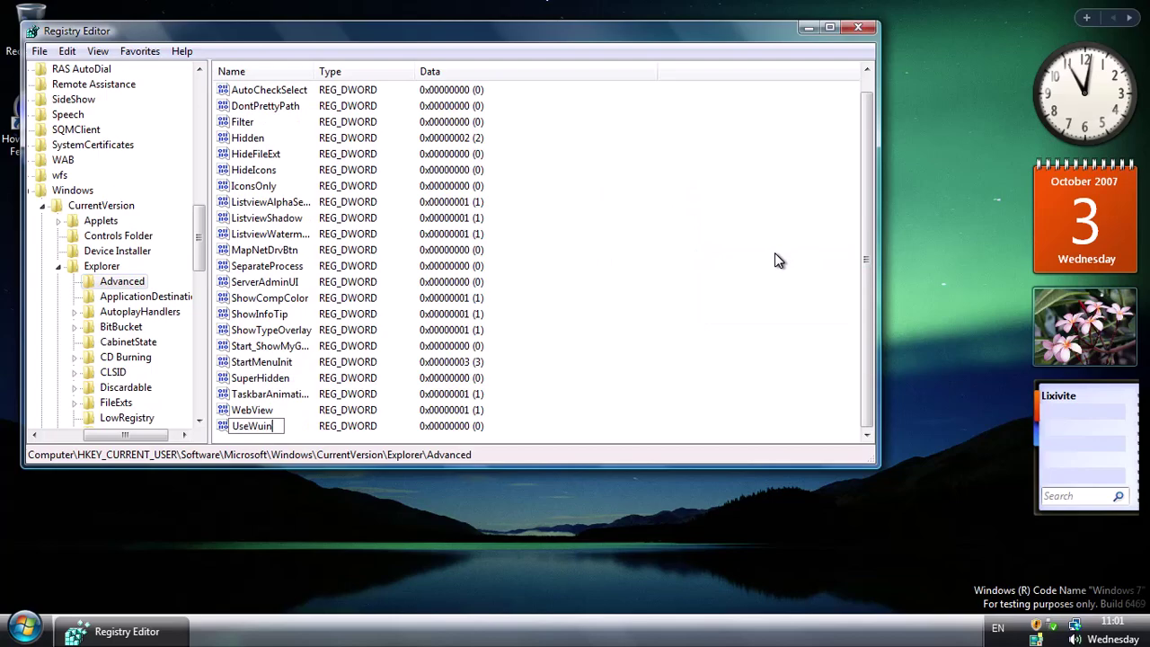
type("UseWin7NavPane")
key("Return")
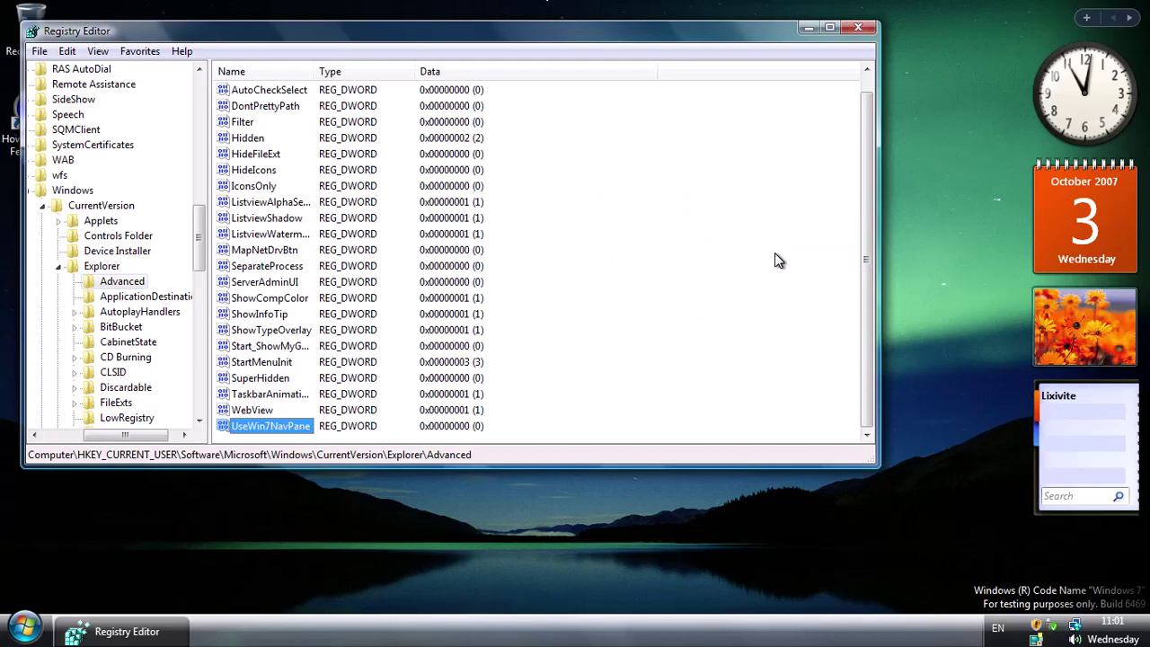
key("F5")
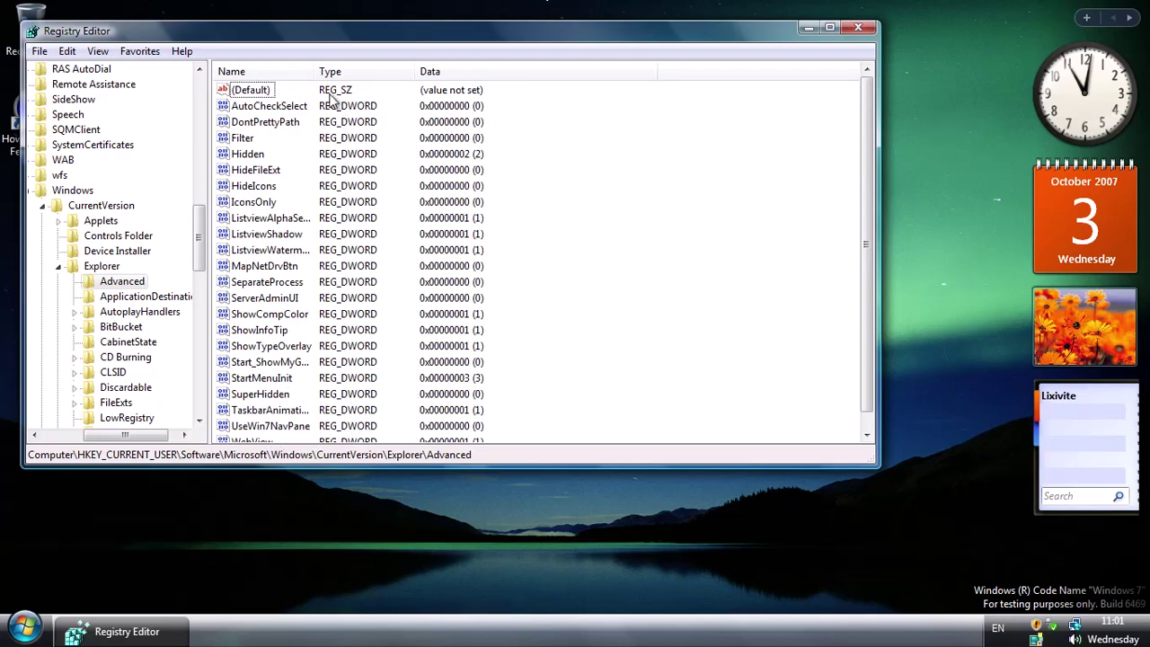
Step: Fit the Name column to its contents and set the UseWin7NavPane value data to 1
double_click(317, 71)
double_click(278, 429)
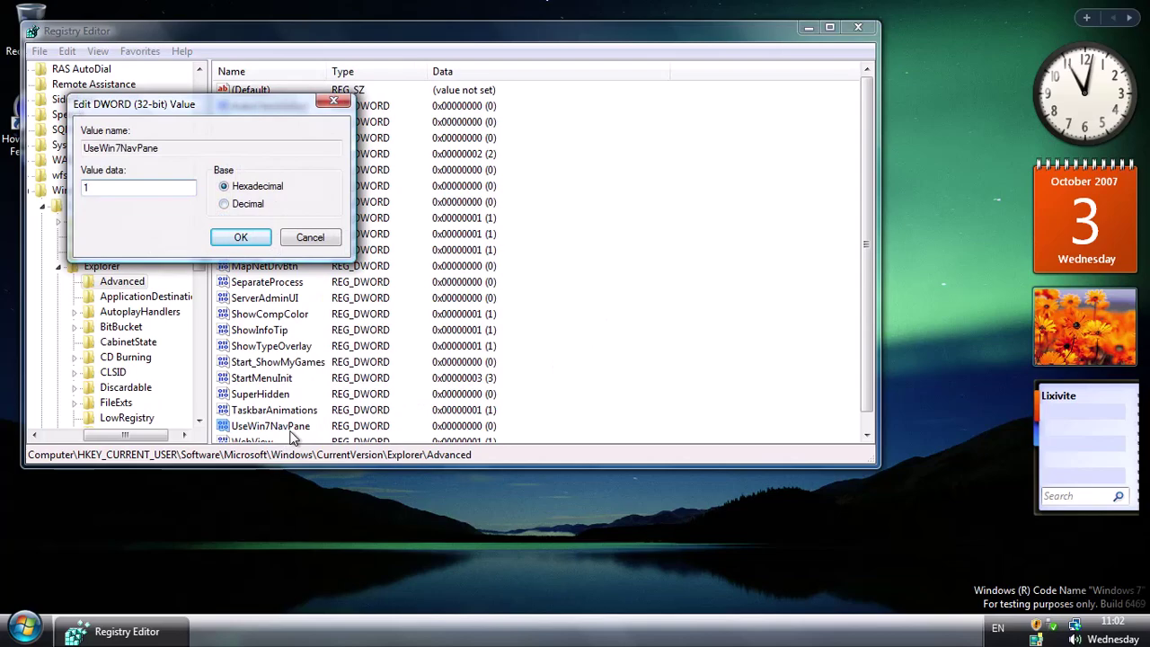
type("1")
key("Return")
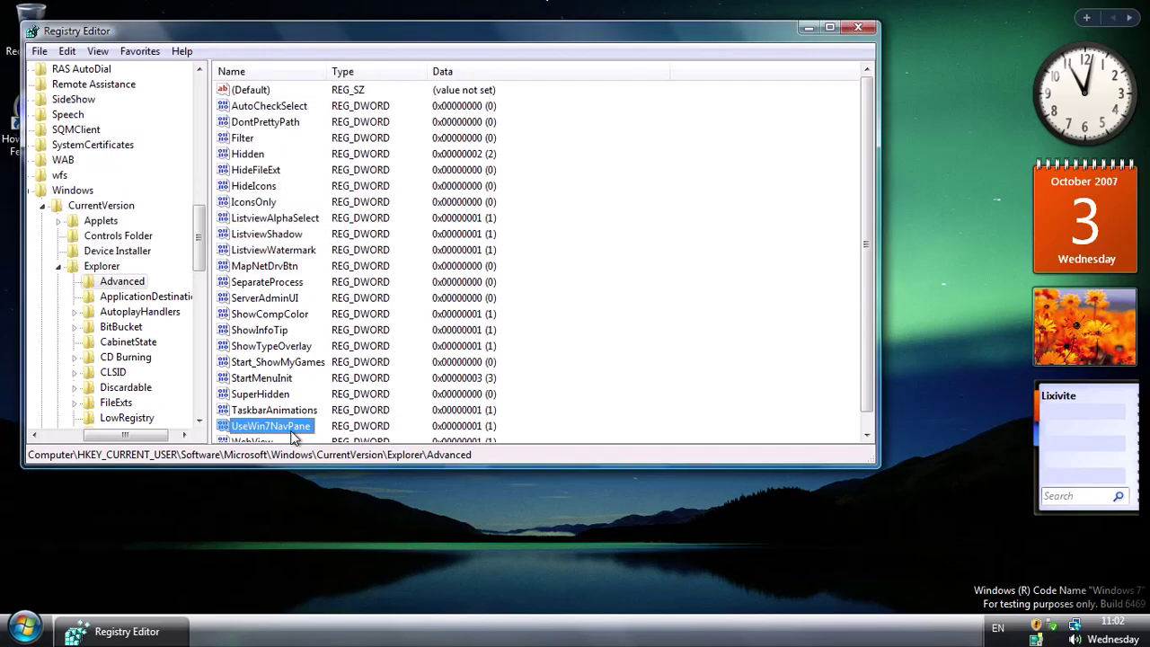
Step: Open Task Manager, and open the Computer window from the Start menu
right_click(365, 631)
left_click(414, 574)
key("super")
left_click(251, 488)
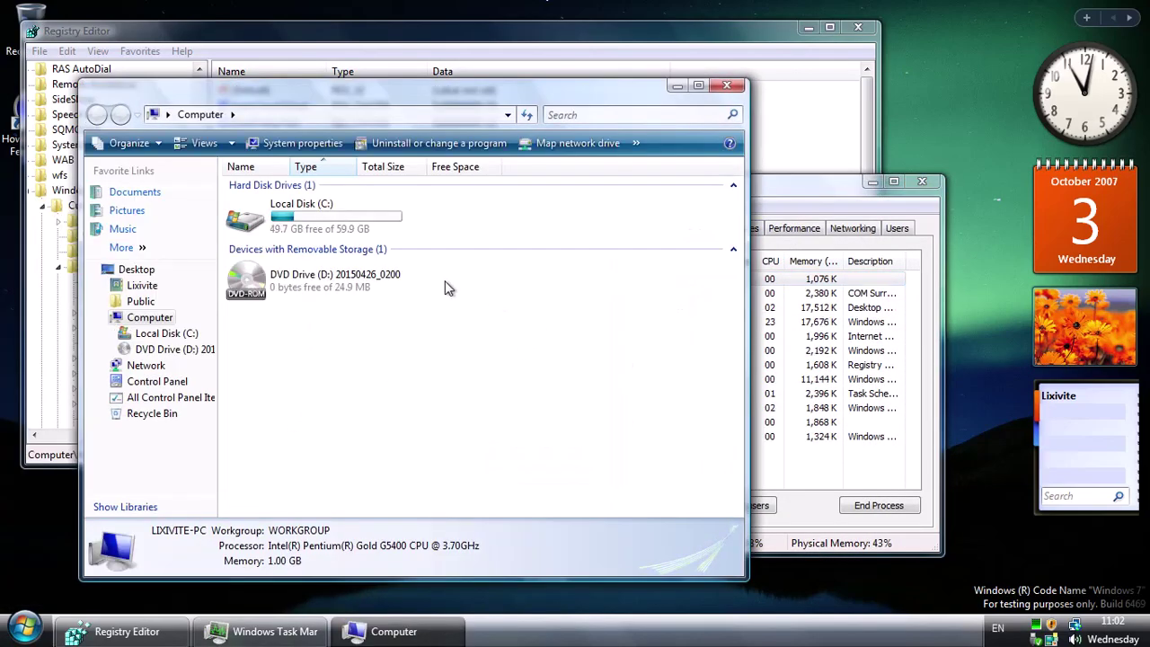
Step: Switch the navigation pane to libraries, then open and refresh the Documents library
left_click(155, 506)
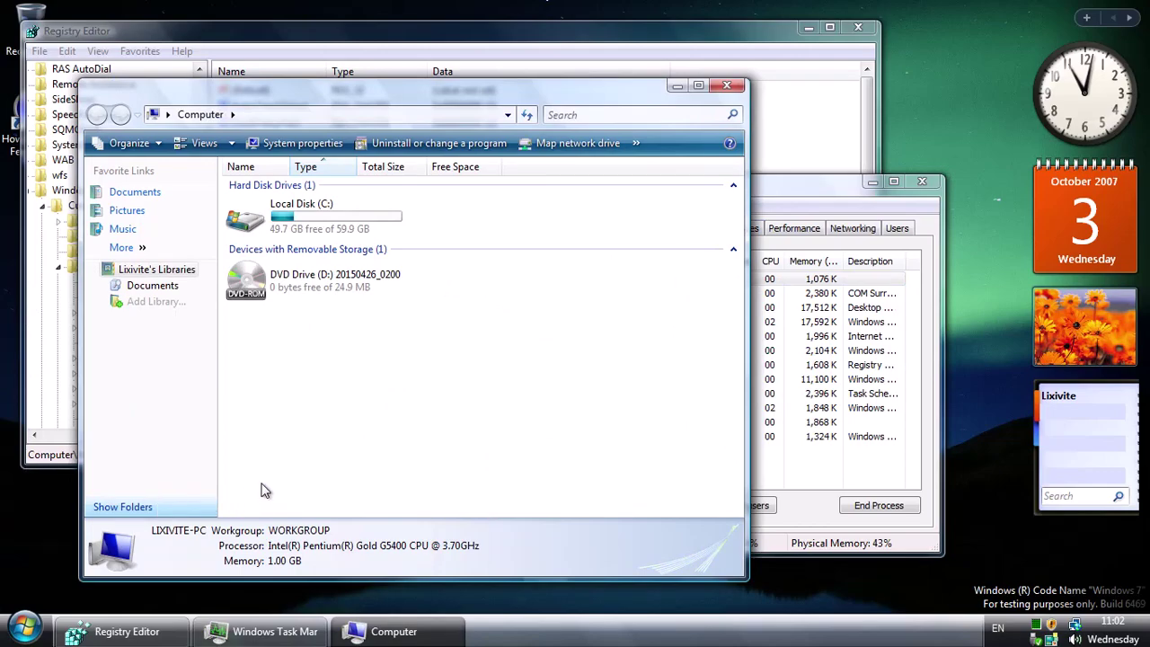
left_click(150, 288)
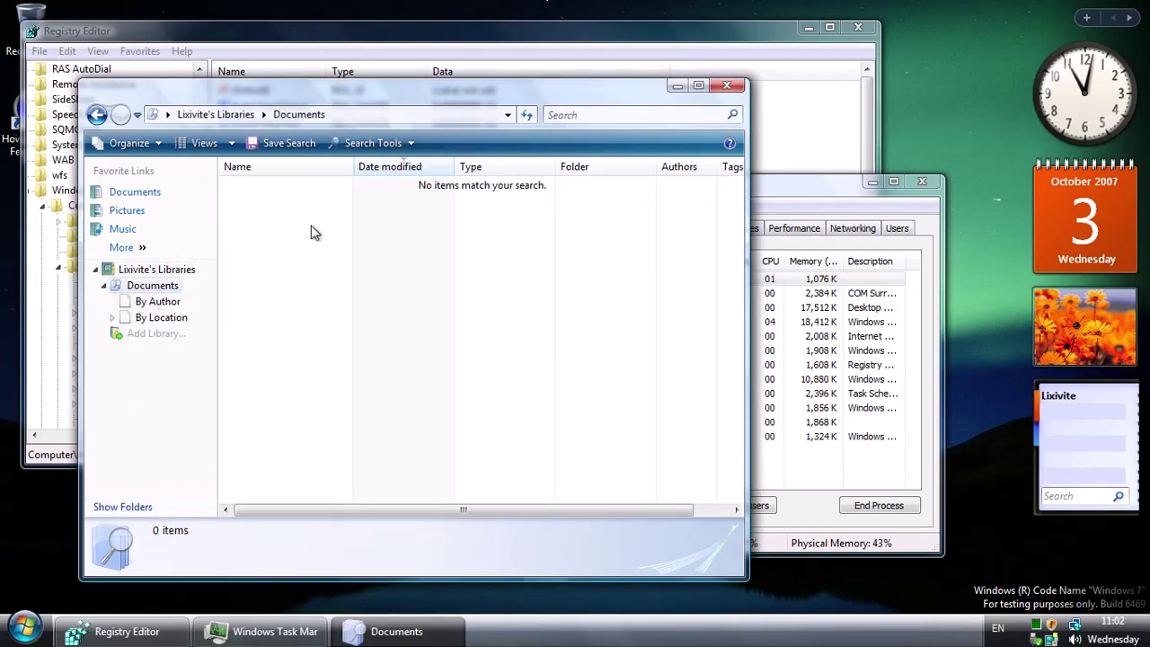
right_click(314, 230)
left_click(353, 311)
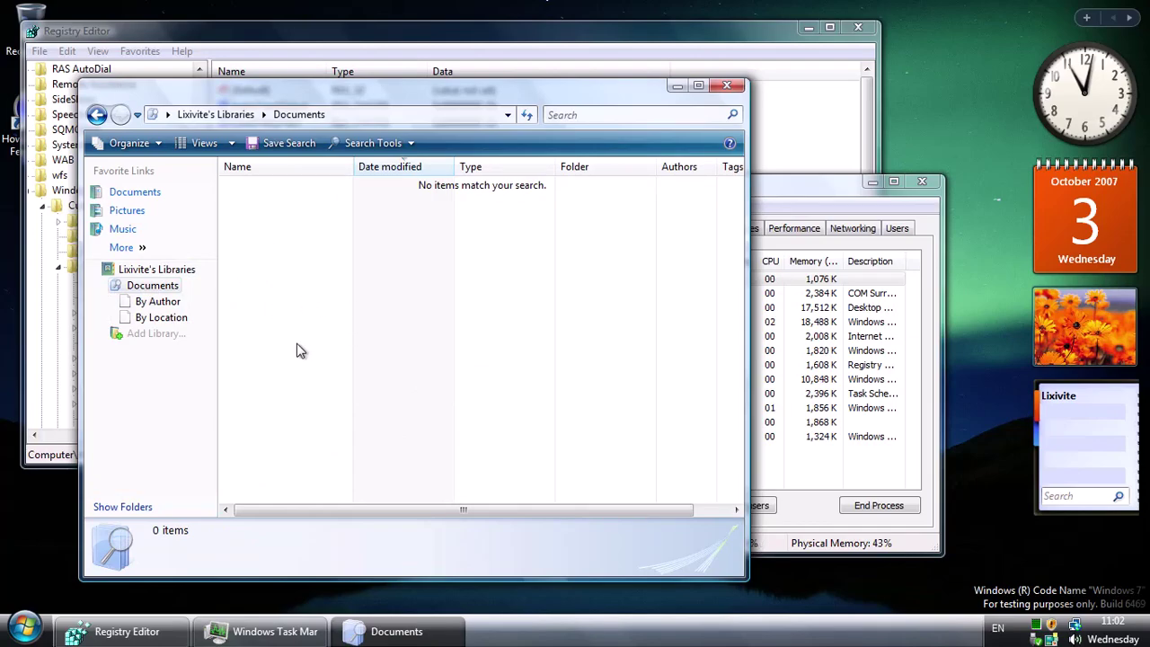
Step: Open the Documents favorite link in a new window and create a text document named sample.txt there
right_click(175, 194)
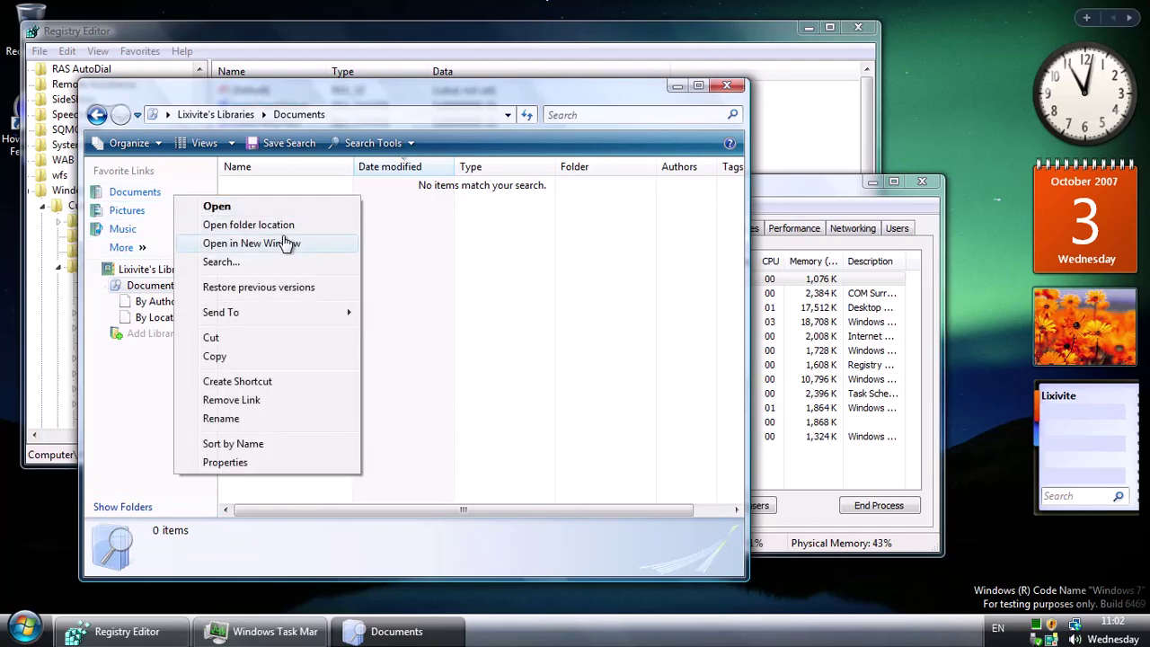
left_click(284, 243)
right_click(307, 250)
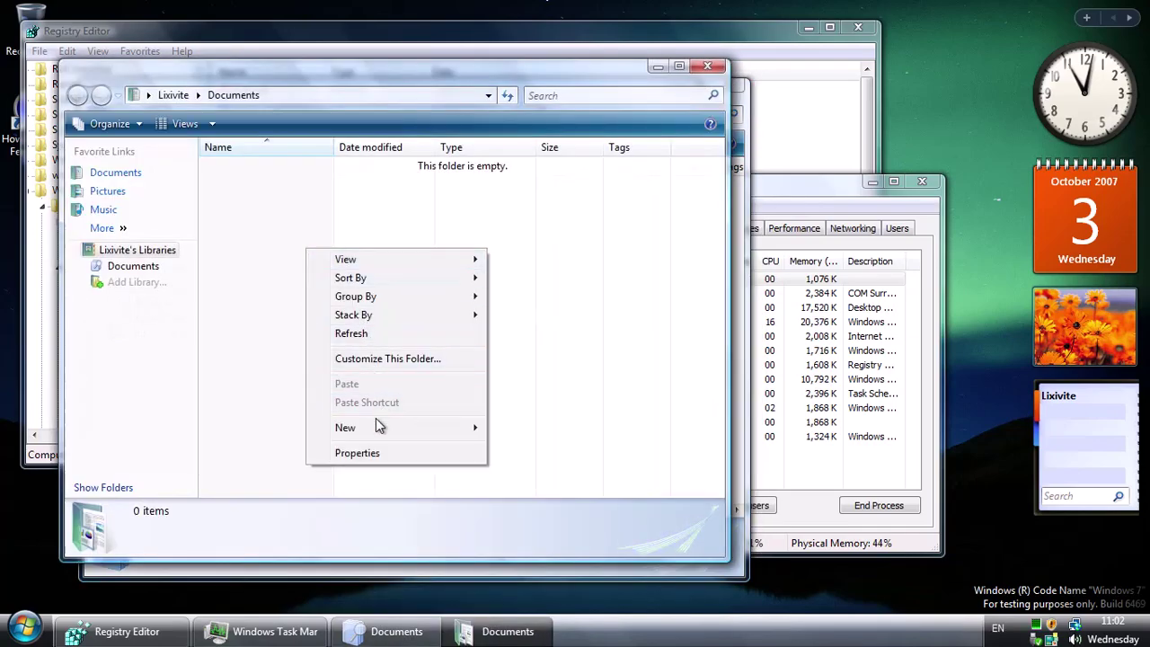
mouse_move(377, 426)
left_click(539, 544)
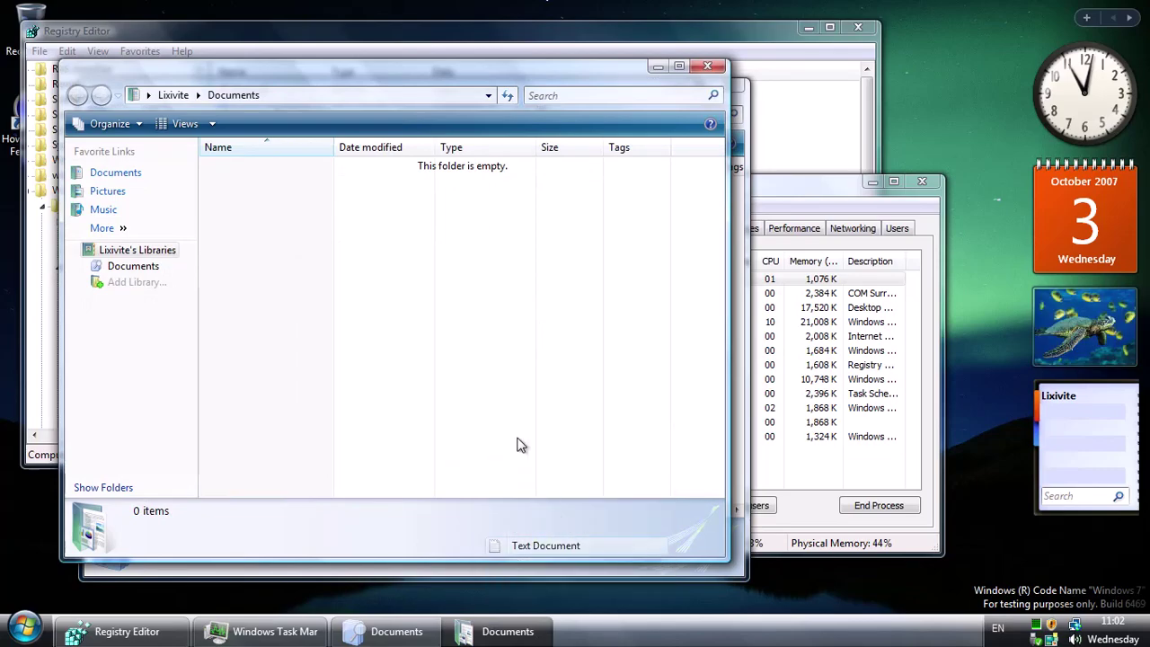
type("ssample")
key("Return")
left_click(490, 385)
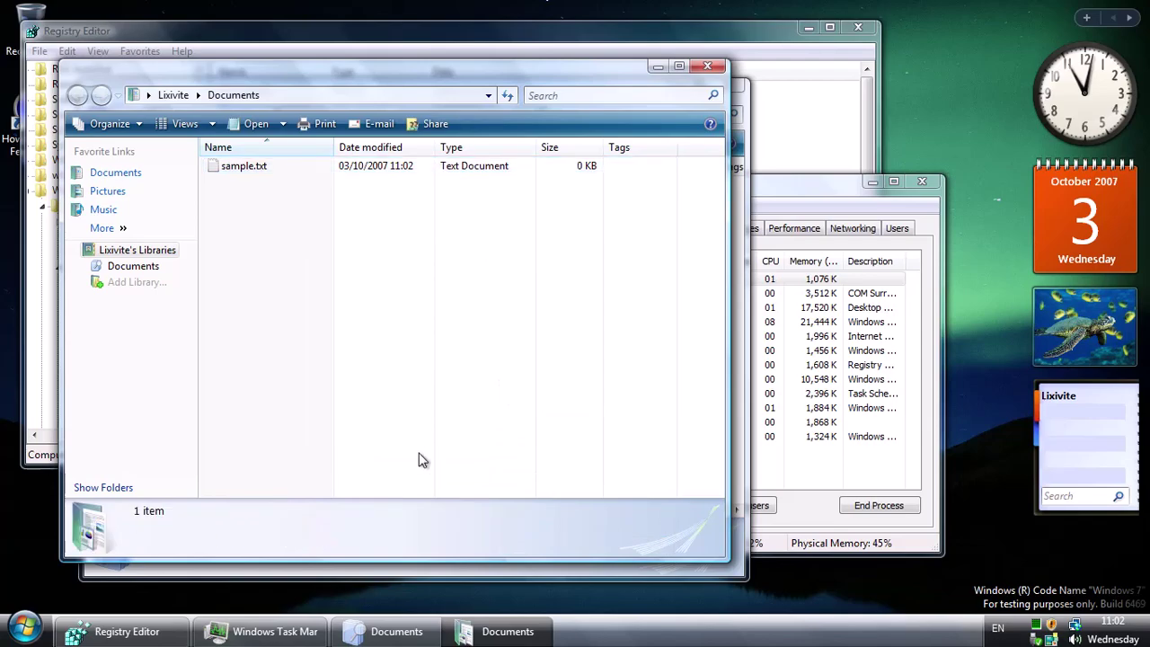
Step: Switch back to the Documents library window and refresh it to check for the new text file
key("alt+Tab")
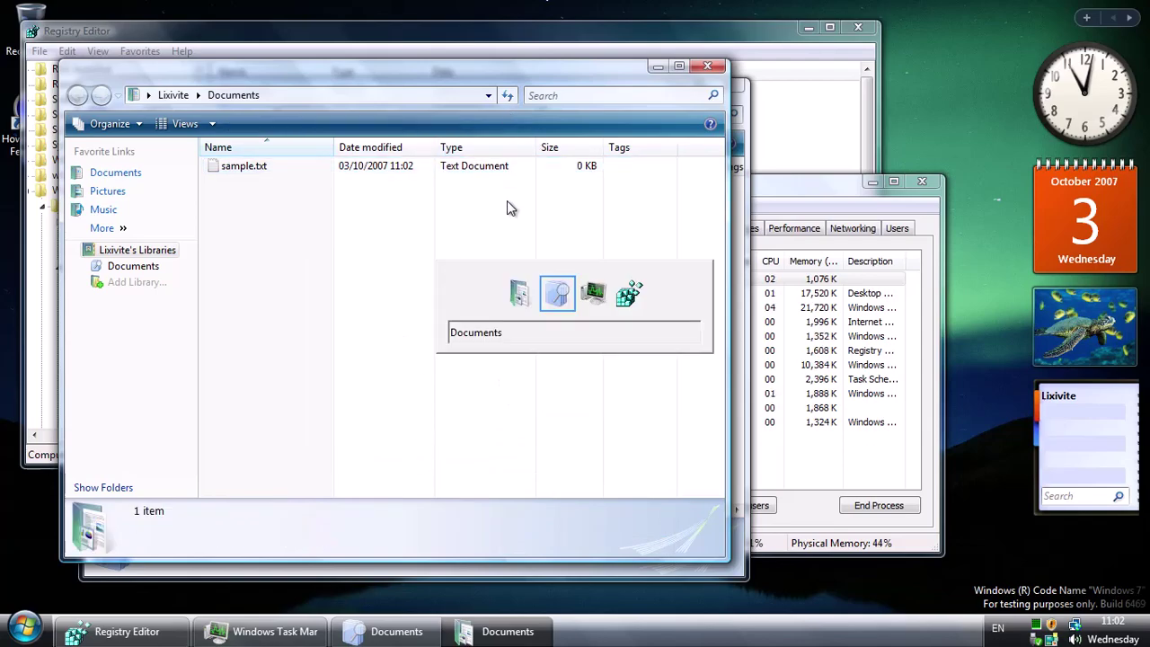
key("alt+Tab")
key("alt+Tab")
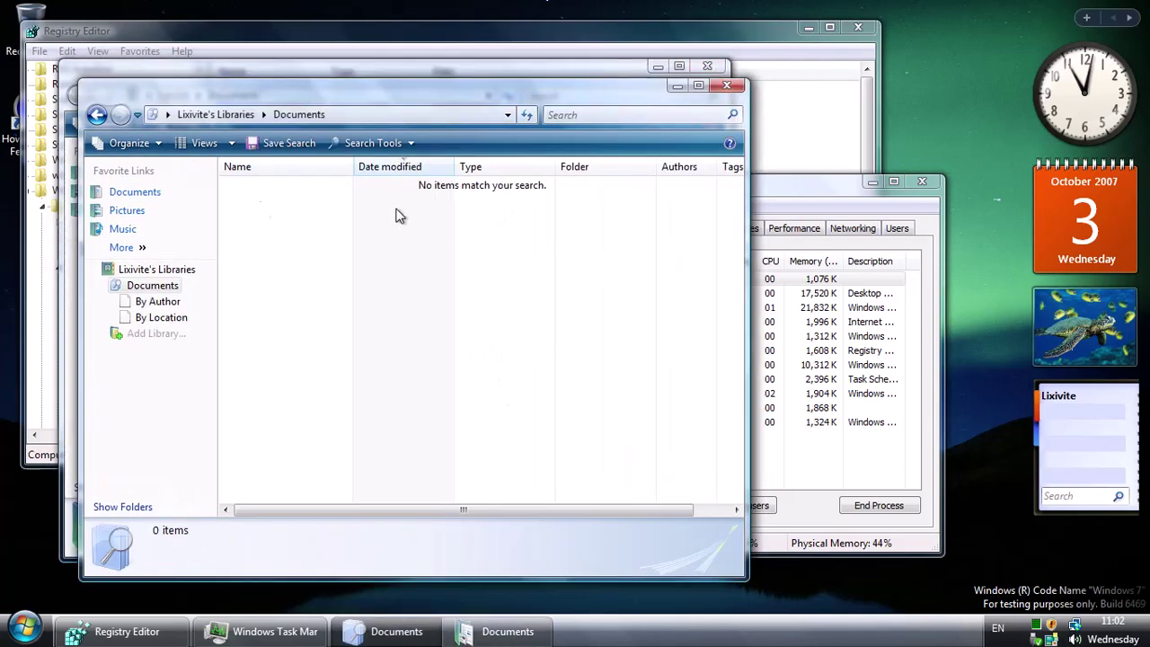
right_click(327, 252)
left_click(380, 329)
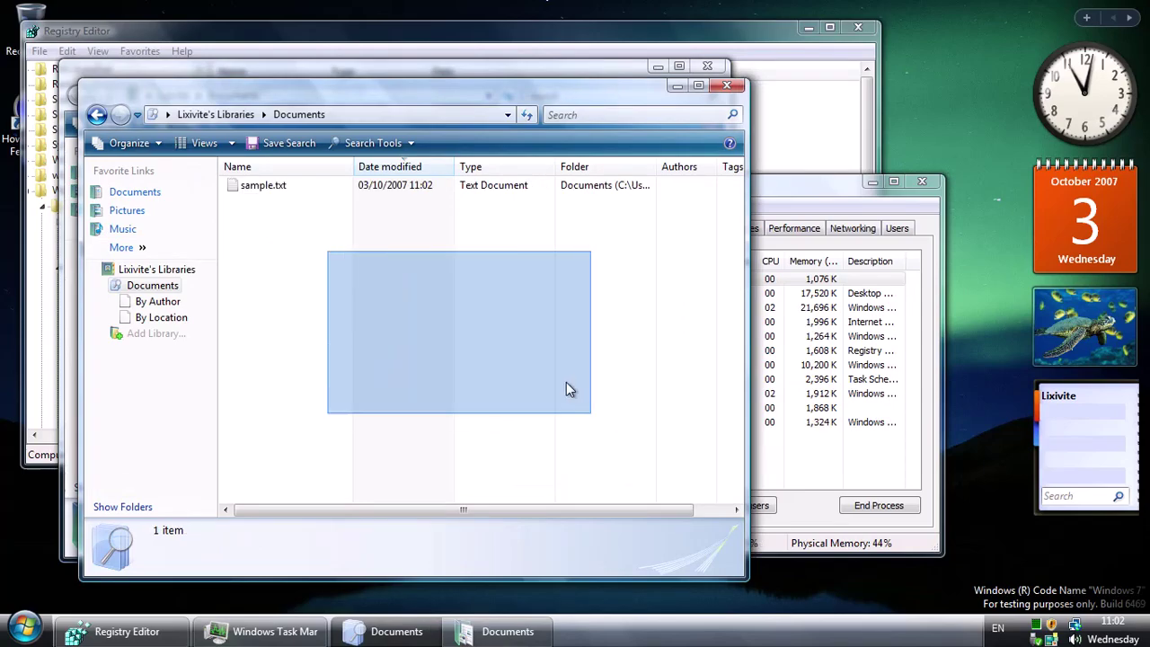
right_click(336, 259)
left_click(293, 295)
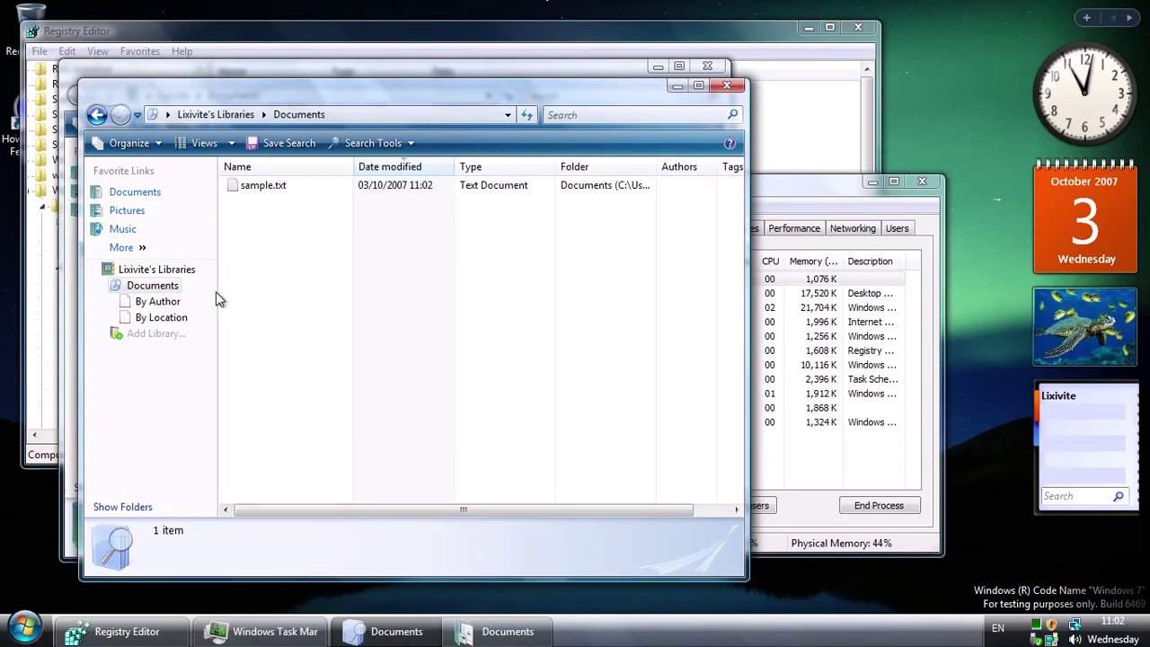
Step: Start adding a library and choose Browsefor Folder.location-ms in the Add Location Wizard
left_click(136, 338)
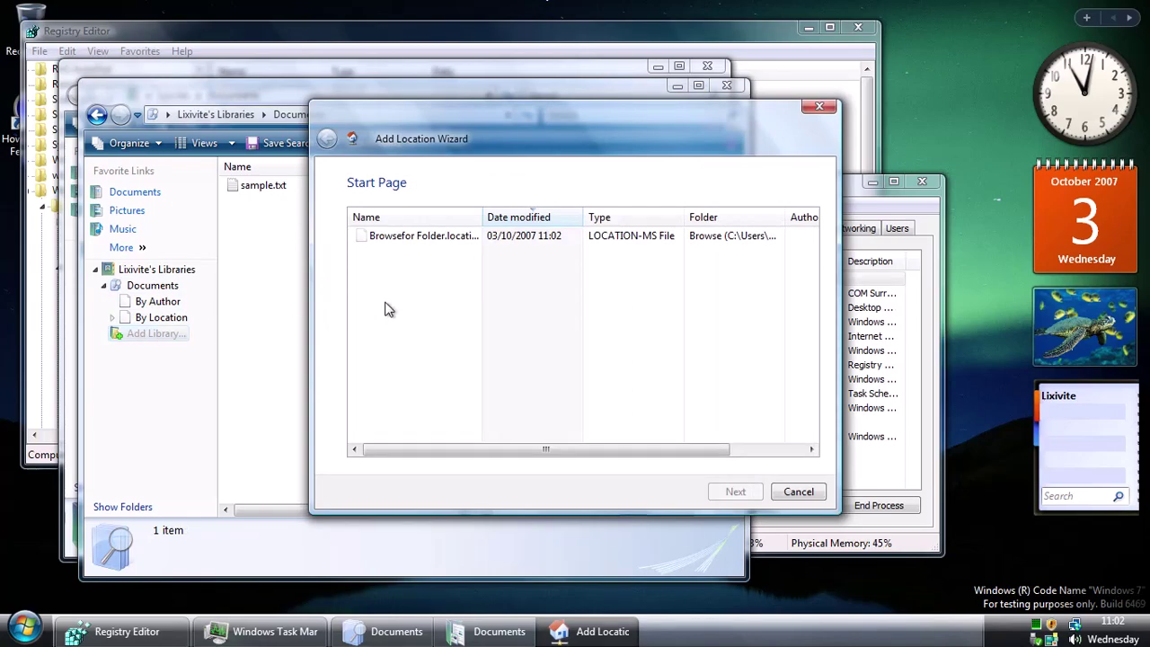
double_click(481, 218)
left_click(730, 236)
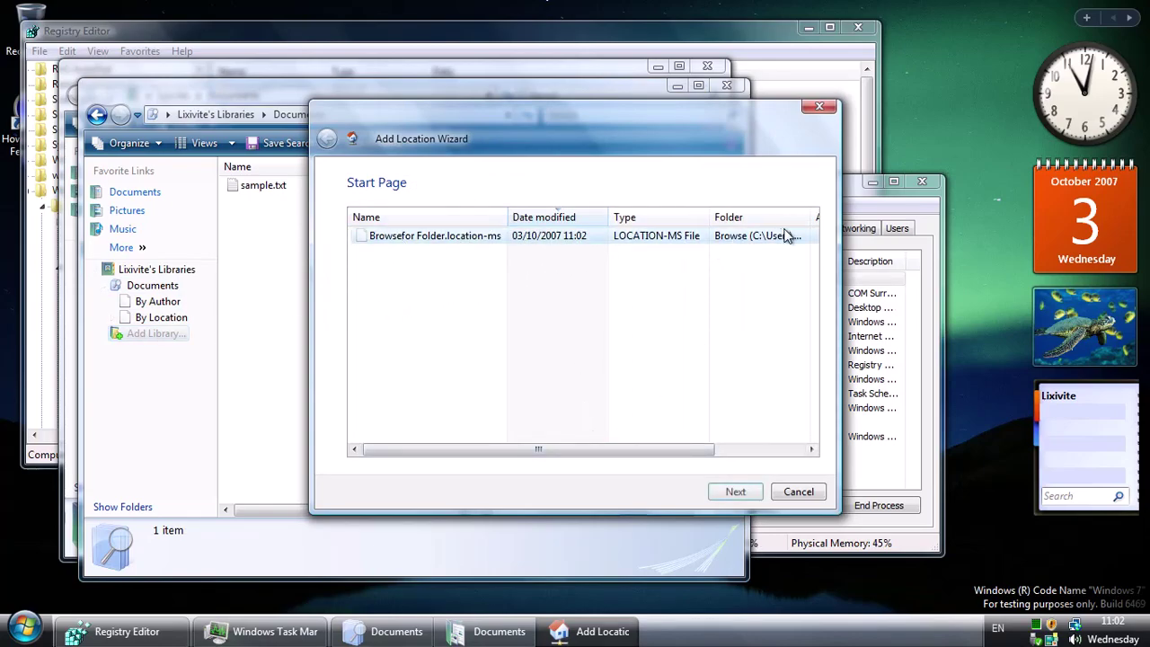
left_click(735, 491)
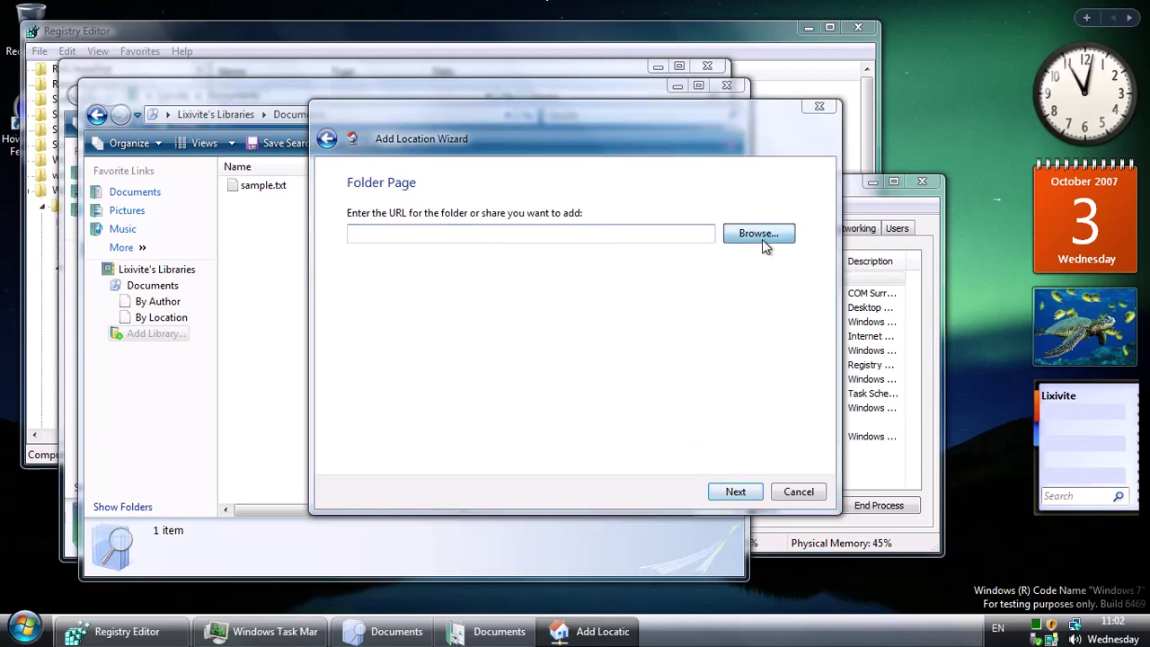
Step: Browse to C:\Windows\Web\Wallpaper as the folder to add and continue to the confirmation page
left_click(760, 238)
left_click(382, 275)
double_click(485, 269)
double_click(485, 281)
scroll(534, 385, "down", 10)
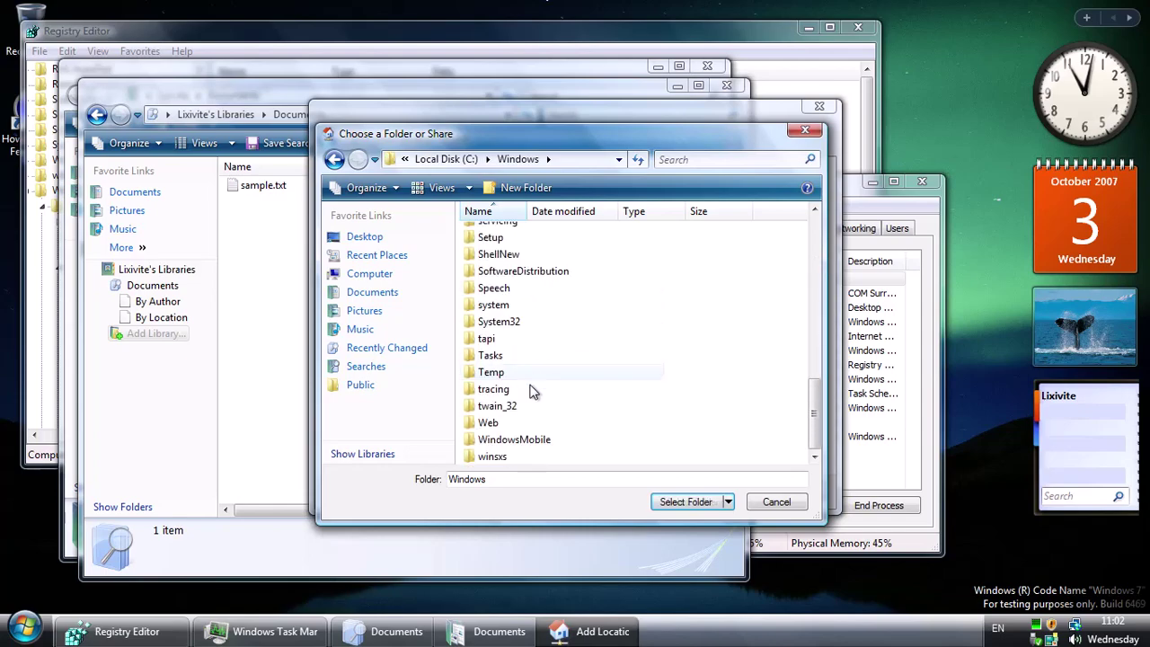
double_click(531, 418)
left_click(503, 231)
left_click(692, 503)
left_click(736, 491)
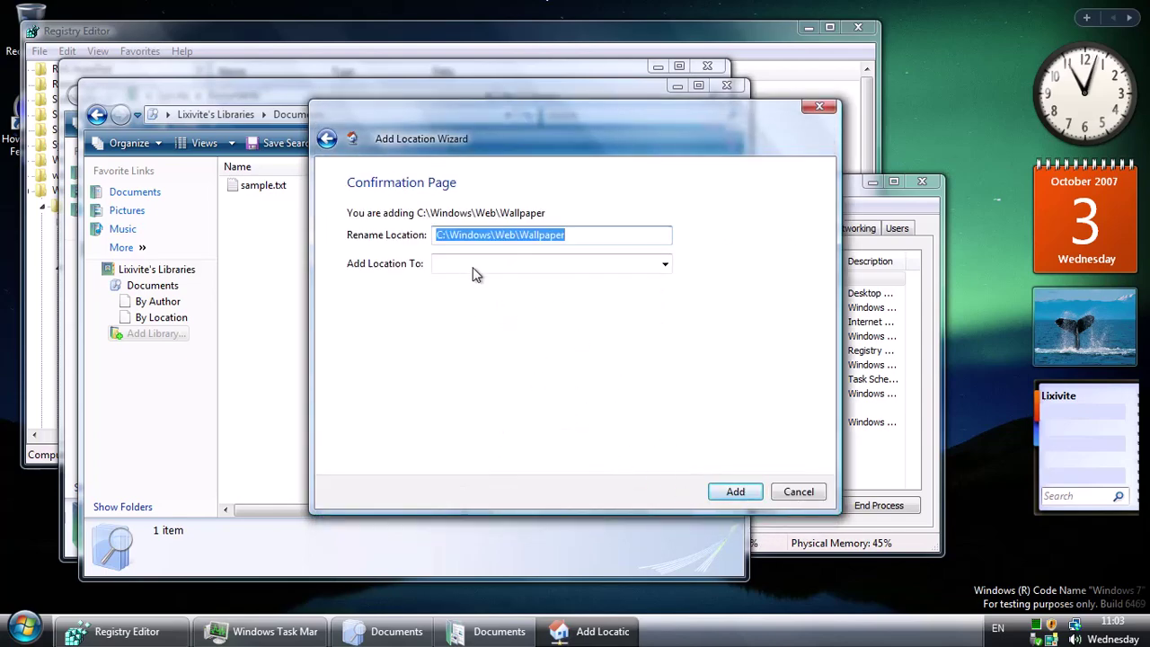
Step: Check the Add Location To choices, add the Wallpaper location, and refresh the Documents library
left_click(637, 262)
left_click(671, 266)
left_click(666, 263)
left_click(592, 237)
left_click(752, 497)
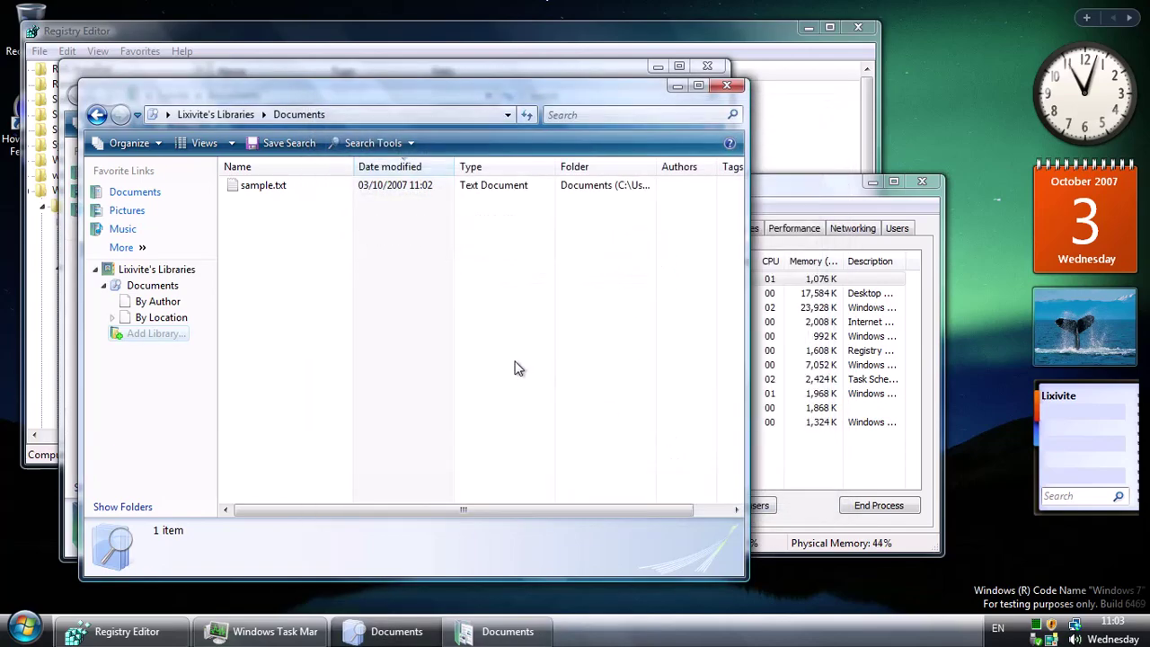
right_click(294, 288)
left_click(335, 367)
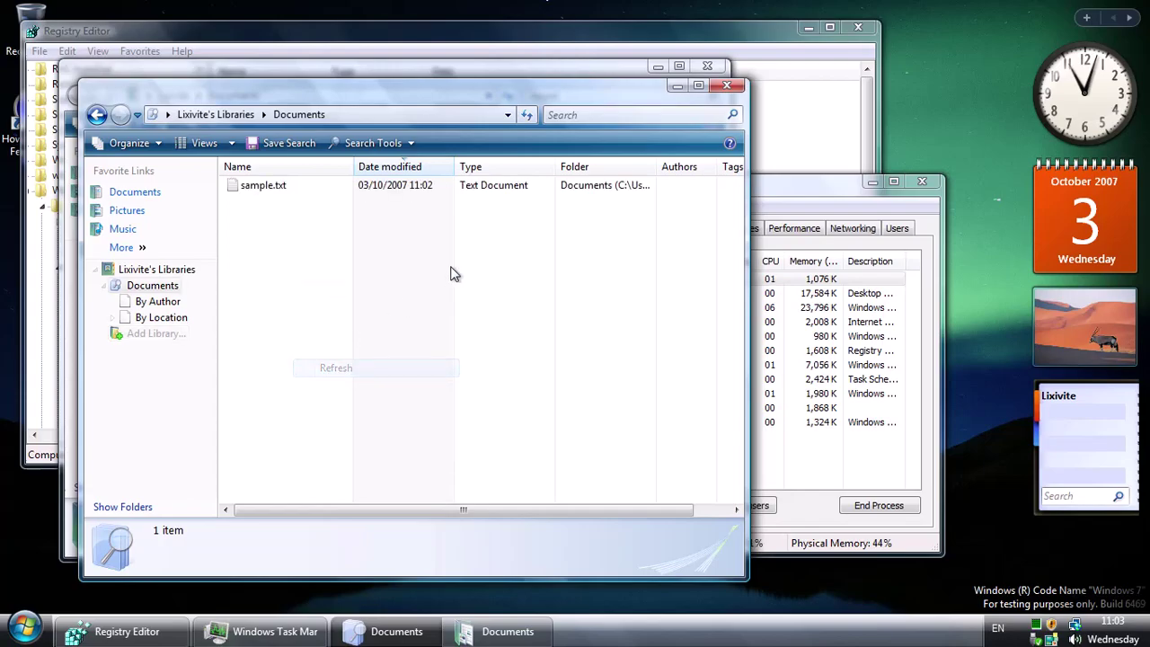
Step: Close the Documents library window, run msconfig, and grant the System Configuration Utility permission to continue
left_click(728, 87)
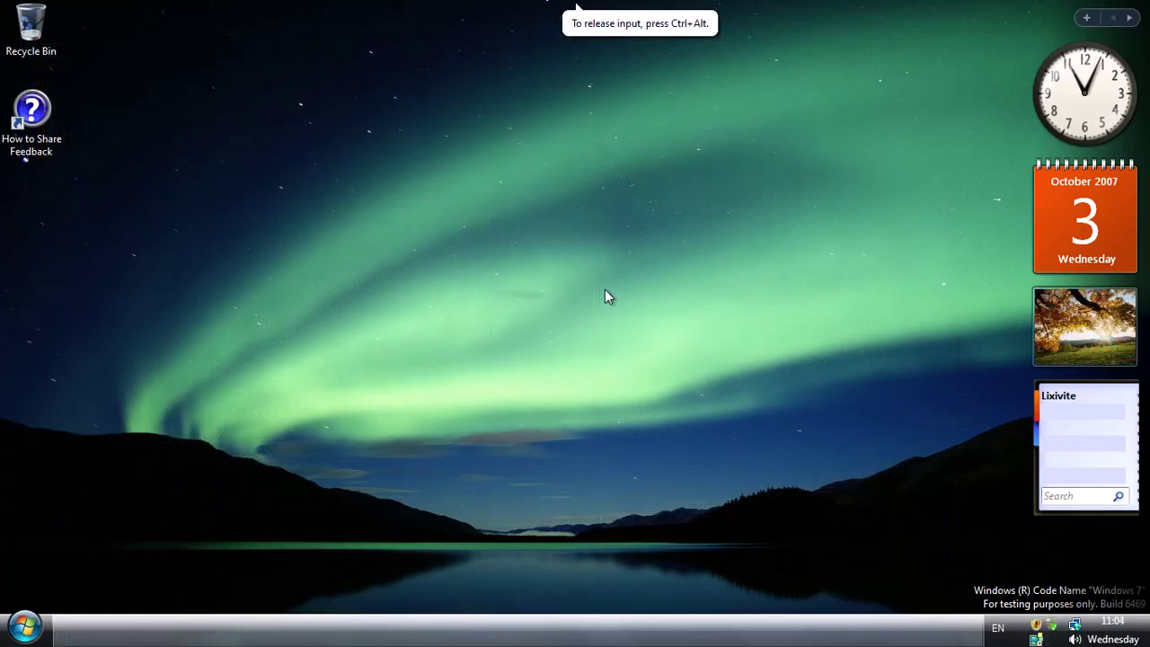
key("super+r")
type("msconfig")
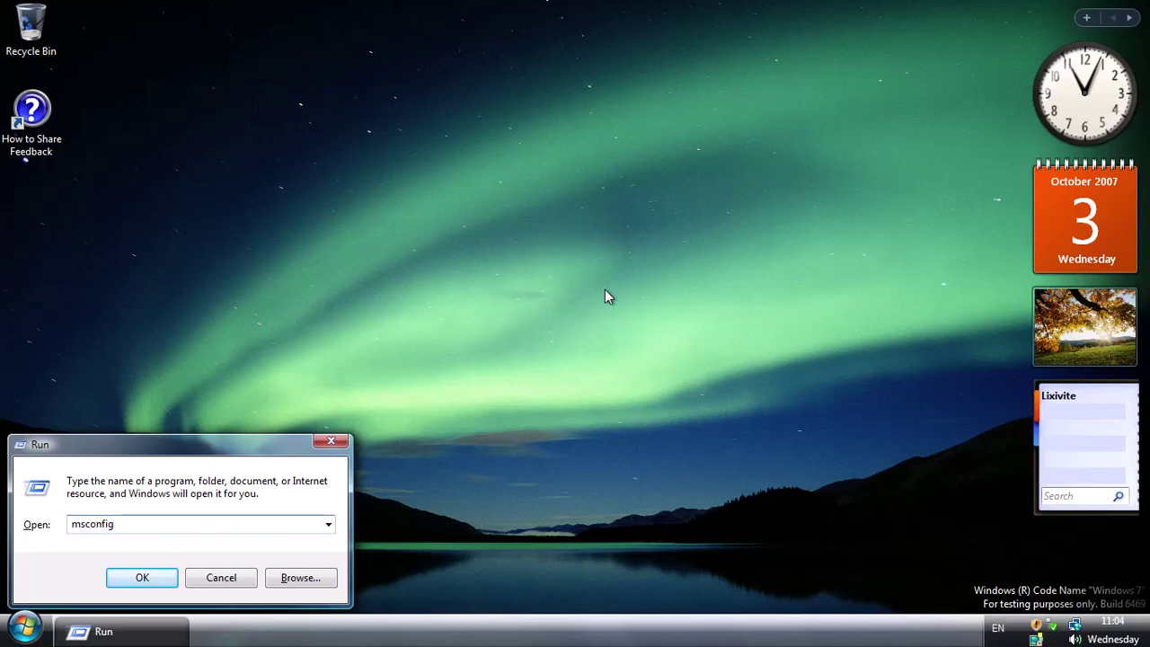
key("Return")
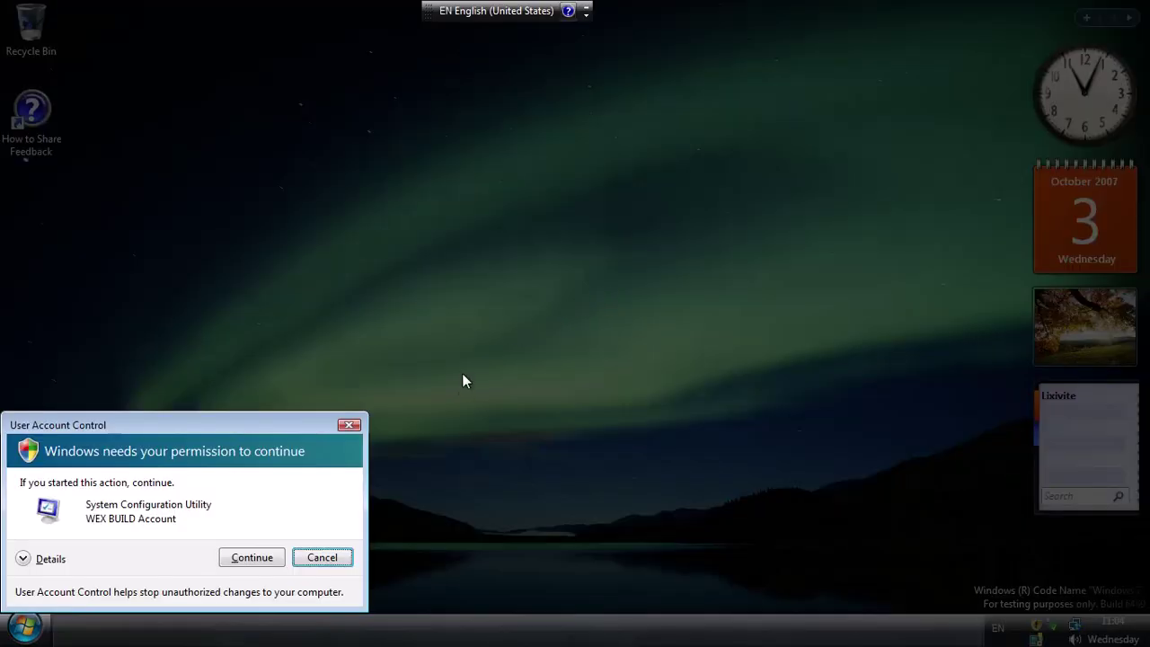
left_click(252, 555)
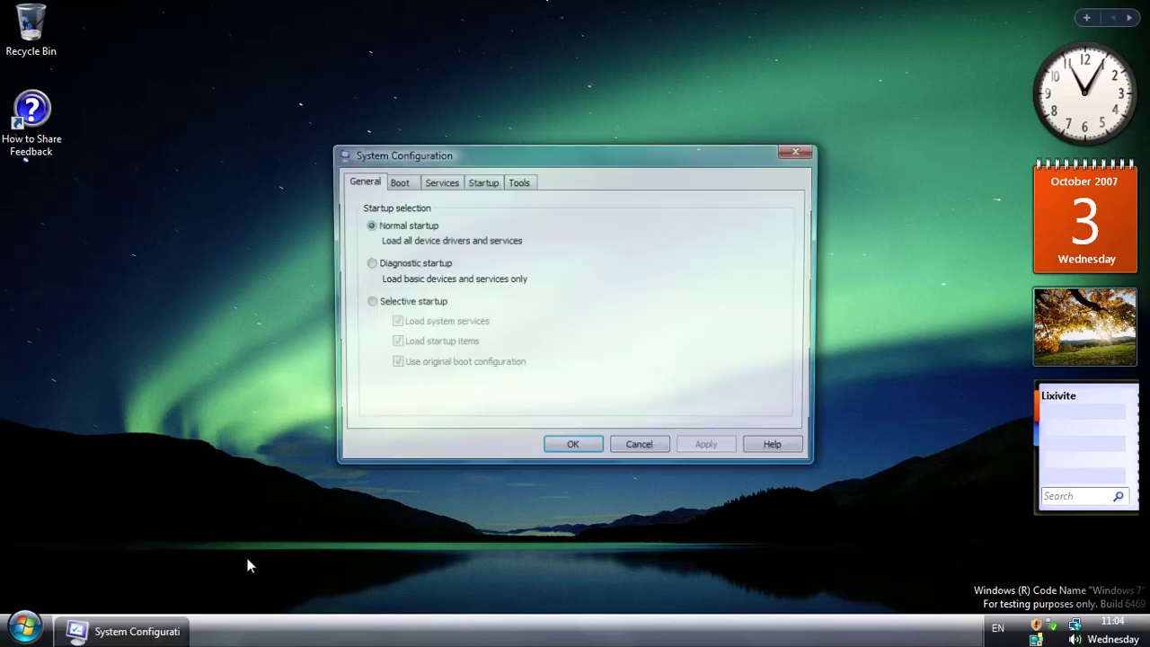
Step: Enable the No GUI boot option for Microsoft Windows 7, apply the change, and restart the computer
left_click(407, 187)
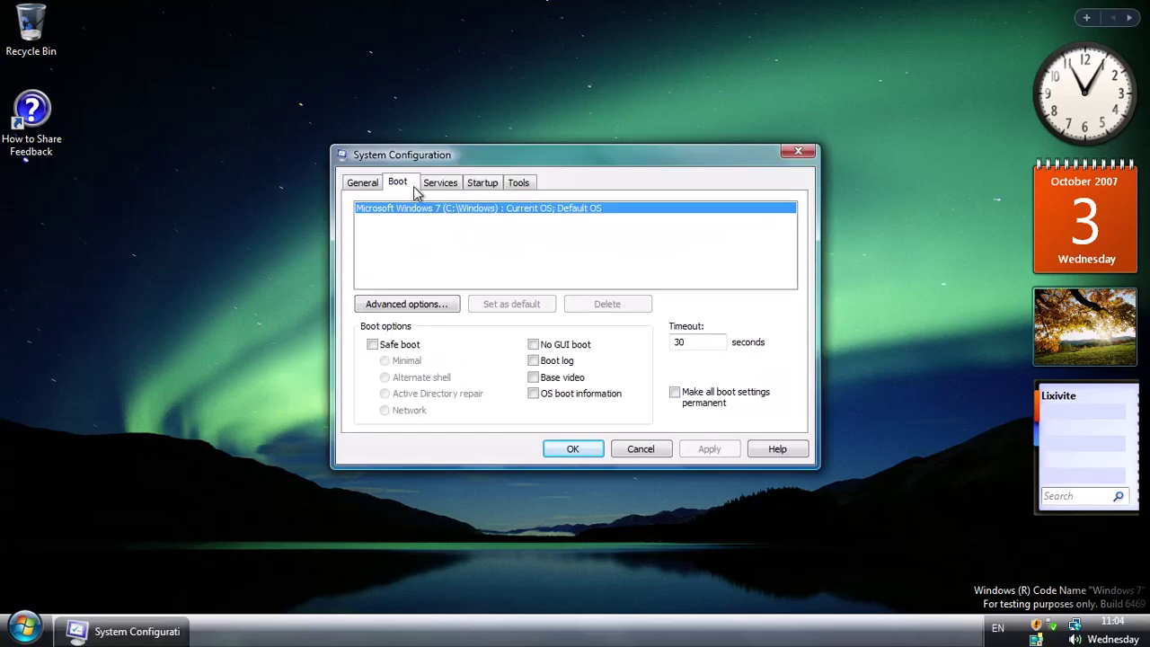
left_click(575, 347)
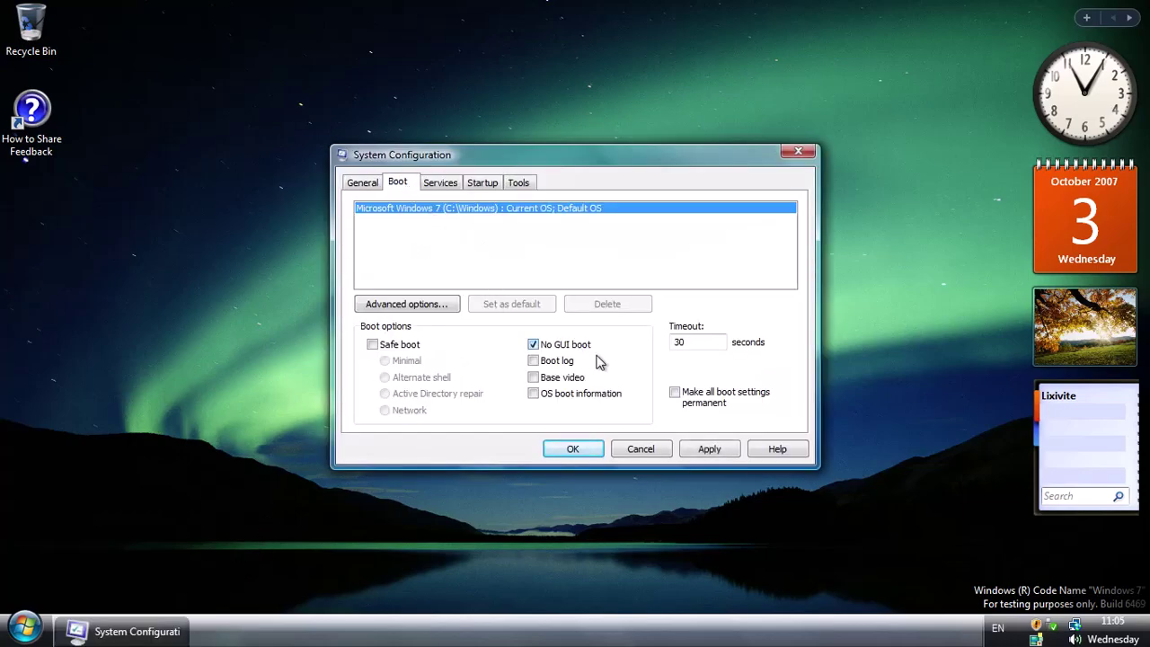
left_click(710, 448)
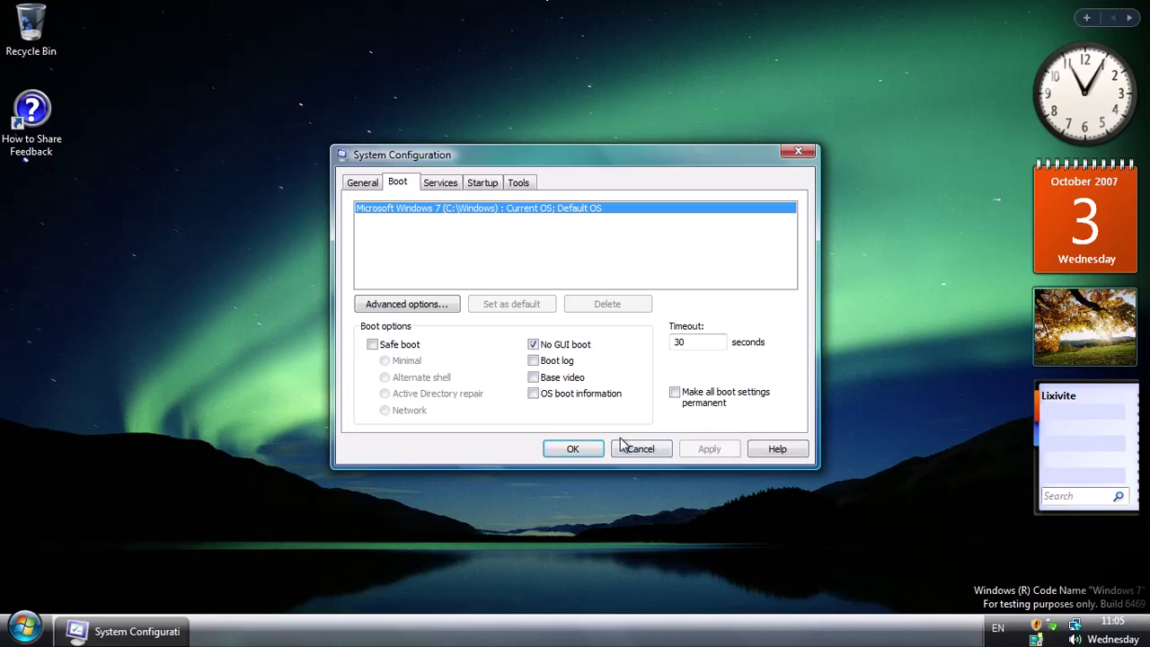
left_click(573, 449)
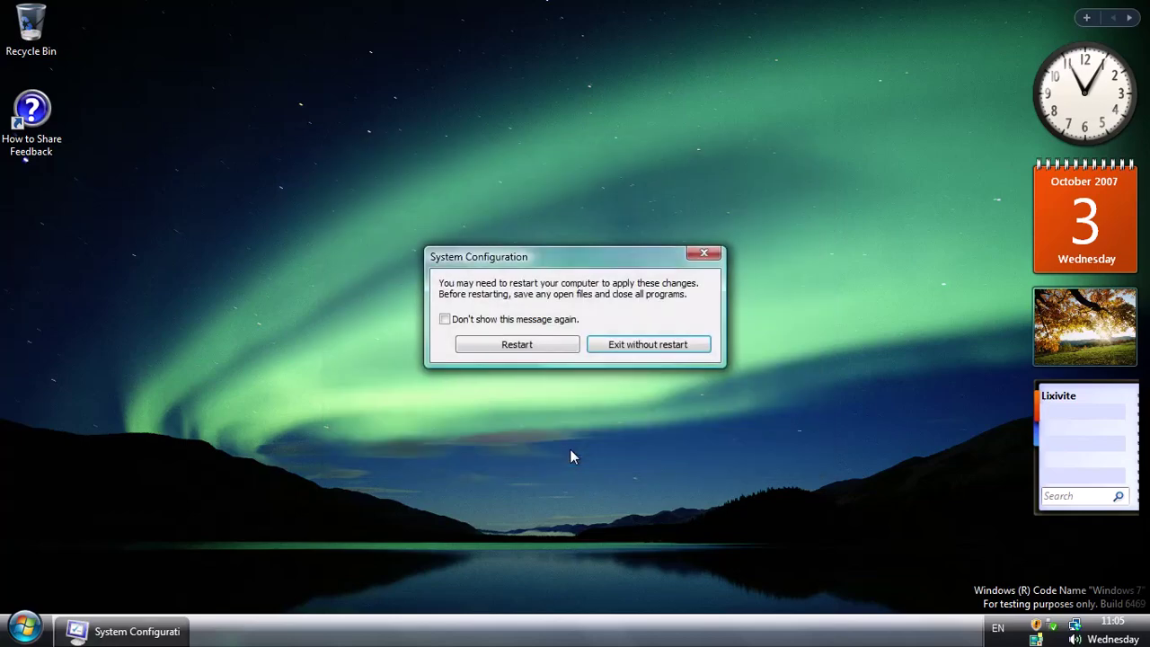
left_click(545, 349)
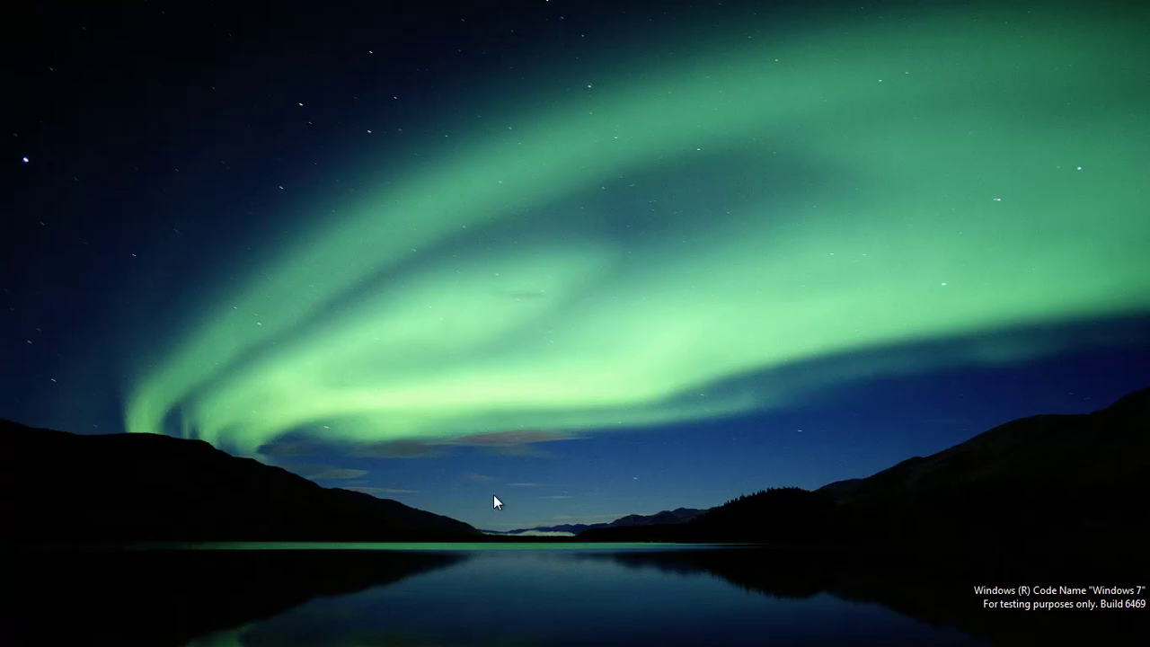